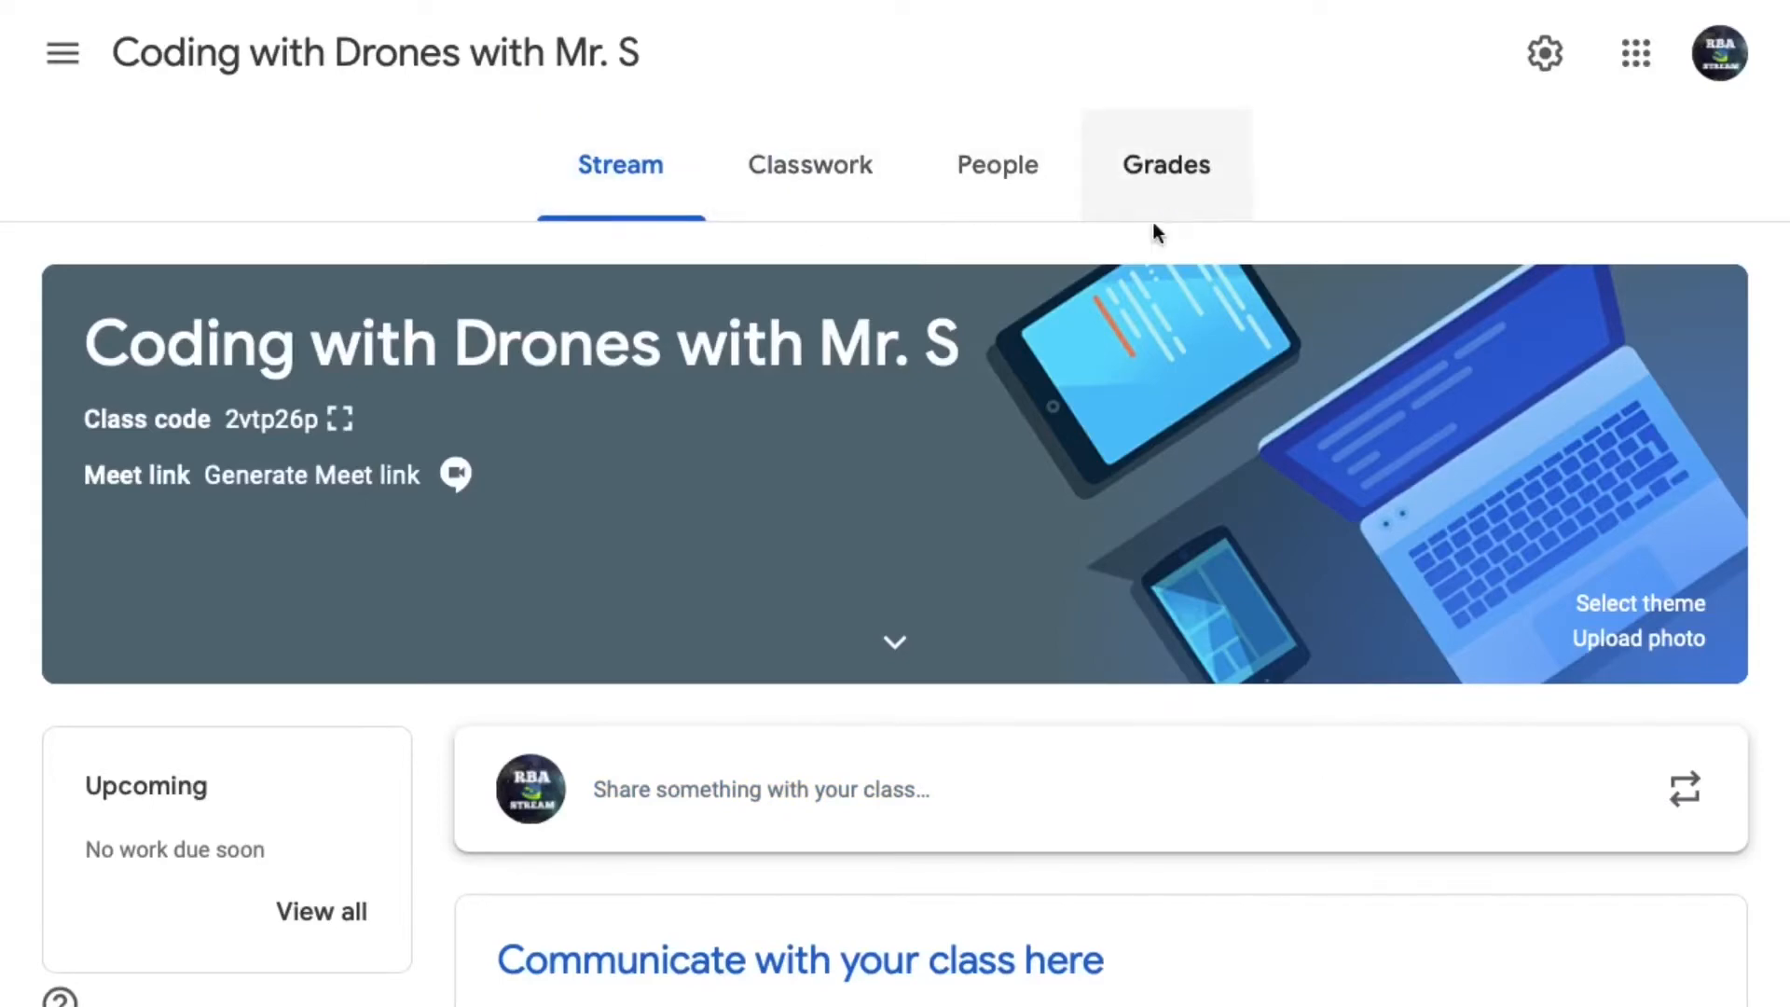
- Display the class code in an enlarged view and close it again
{"action": "left_click", "coordinate": [341, 421]}
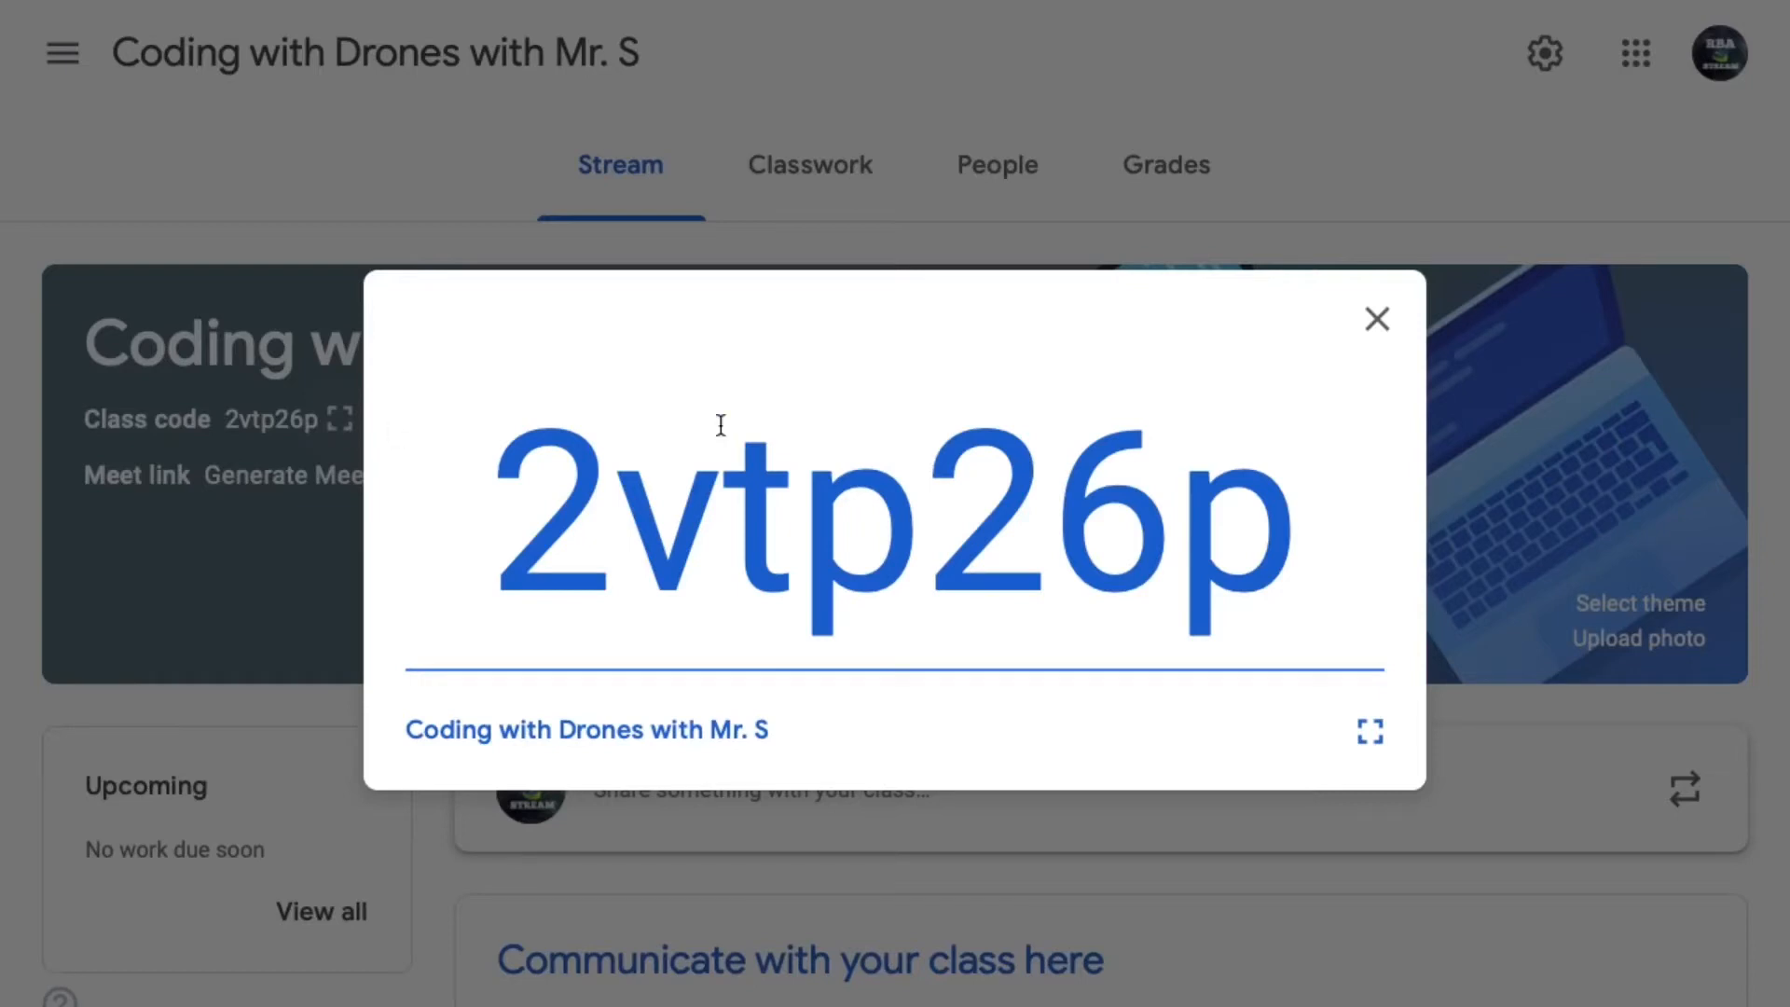
{"action": "left_click", "coordinate": [1380, 322]}
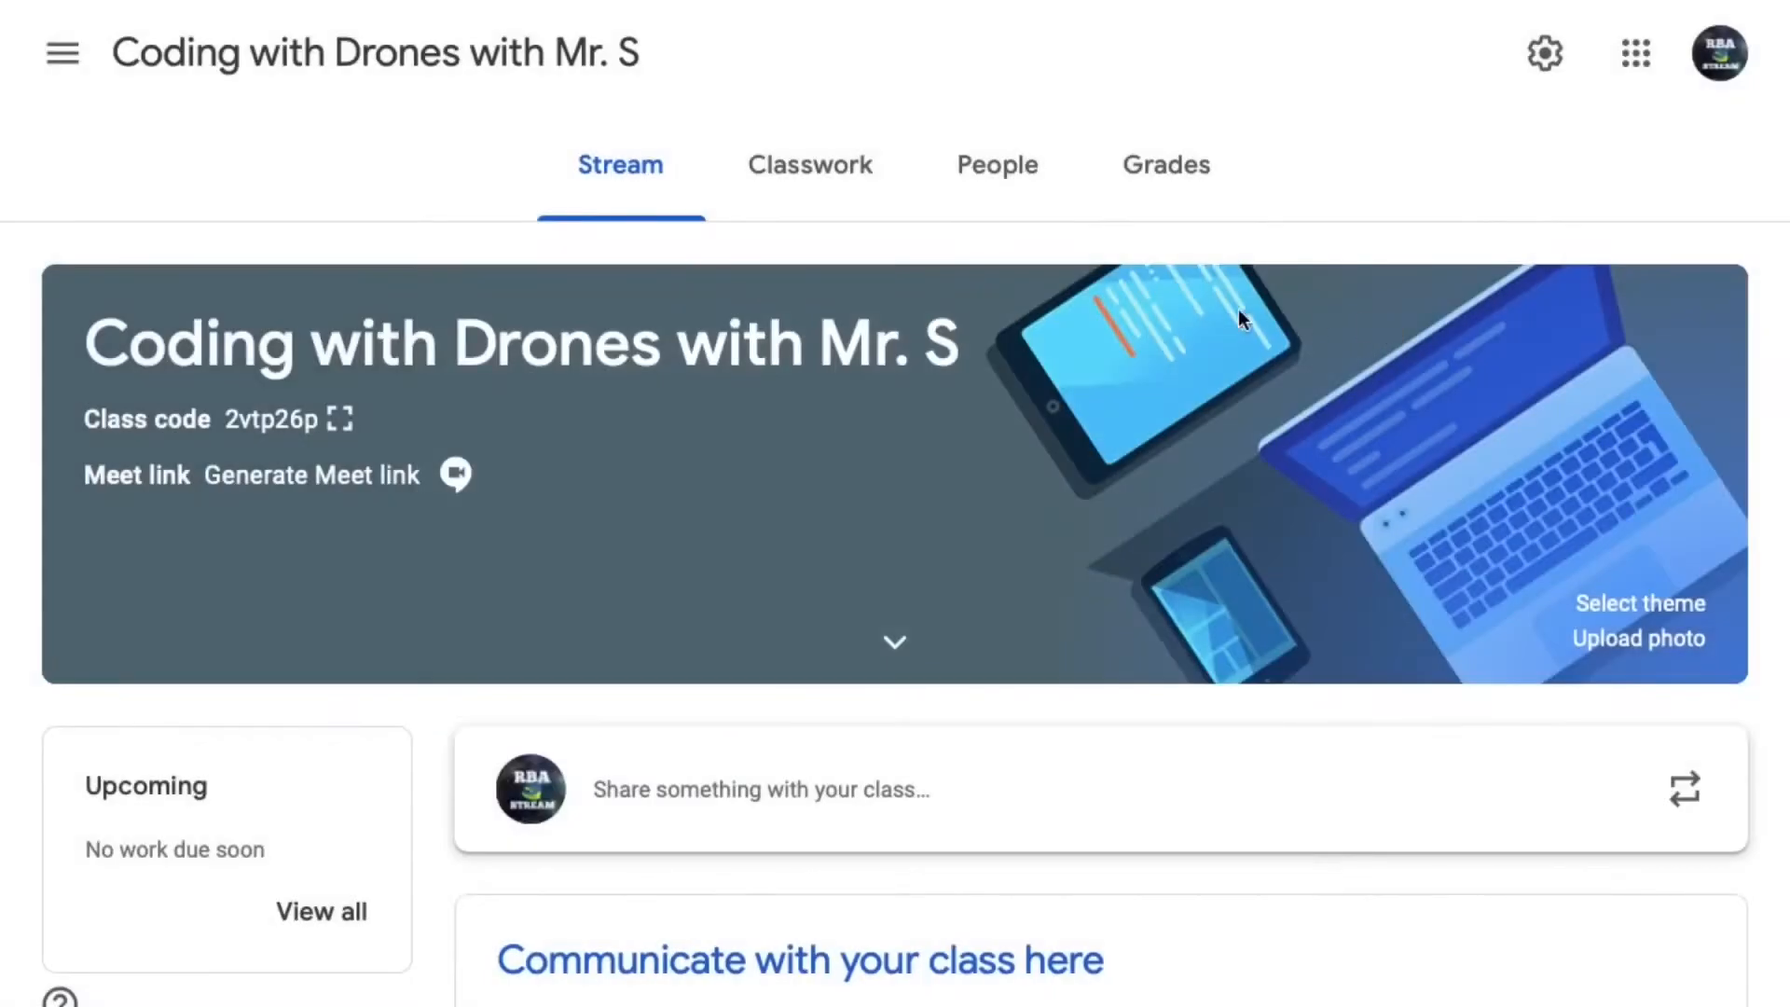
- Change the class theme to the blue game controllers image from the Other category of the gallery
{"action": "left_click", "coordinate": [1661, 607]}
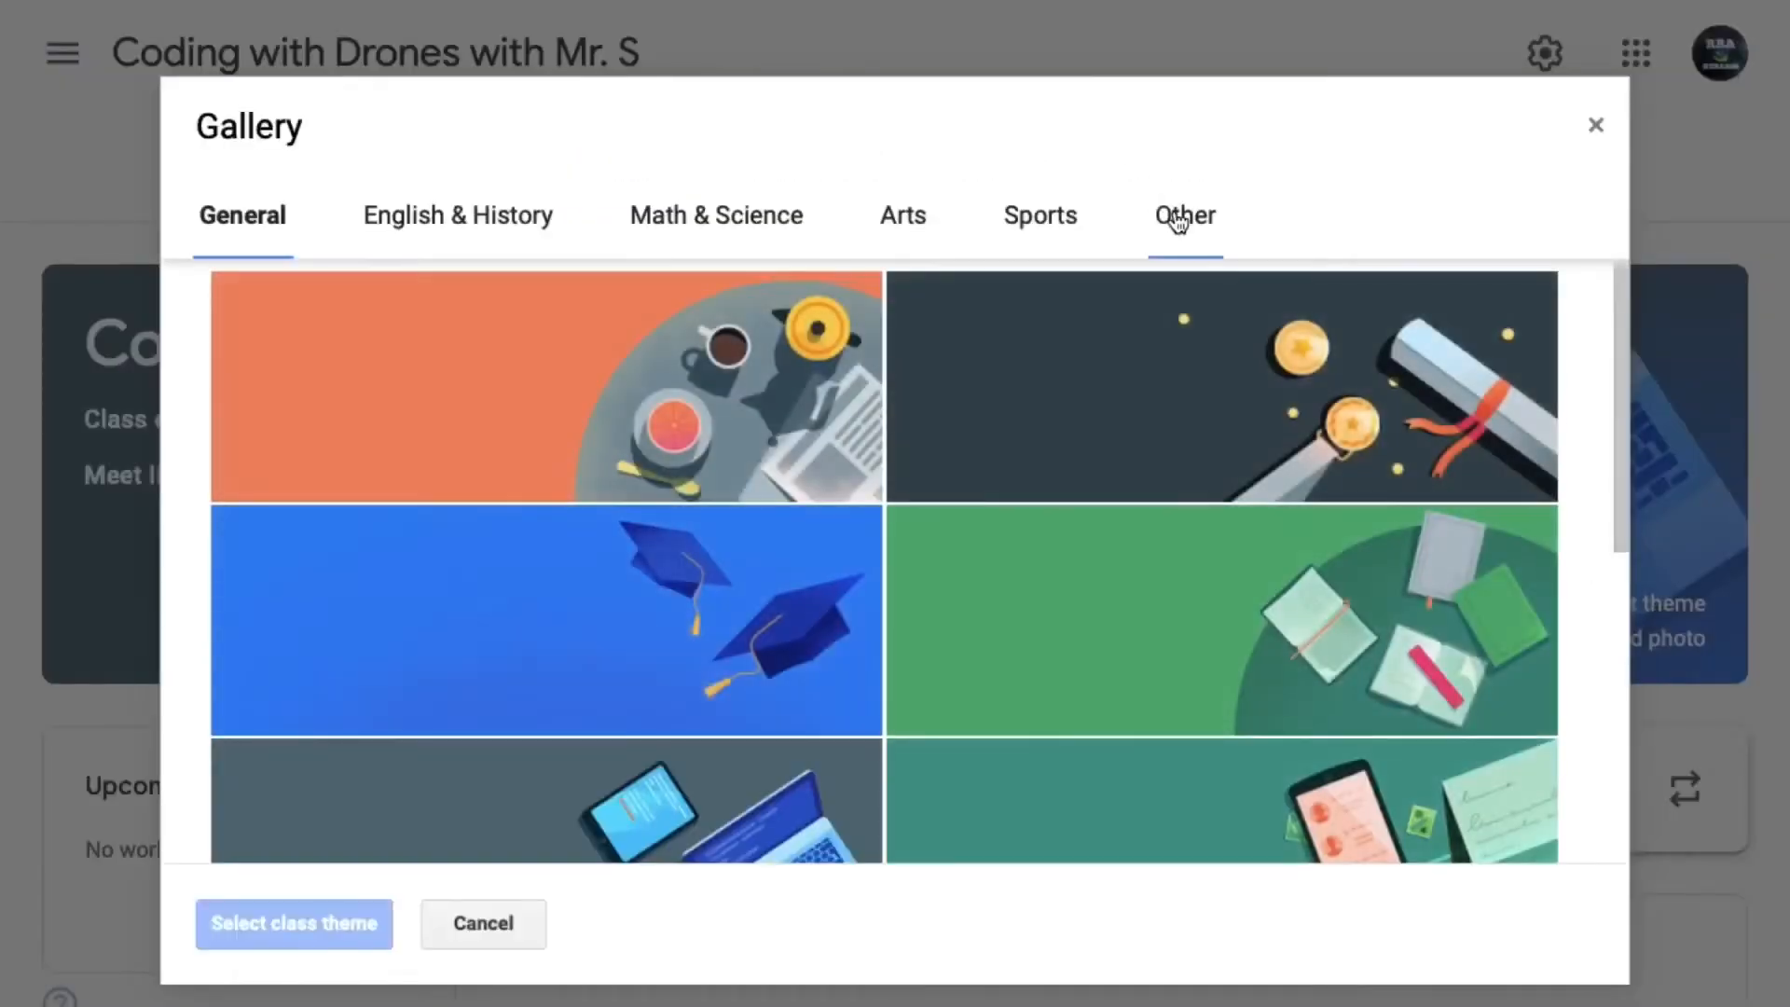
{"action": "left_click", "coordinate": [1175, 213]}
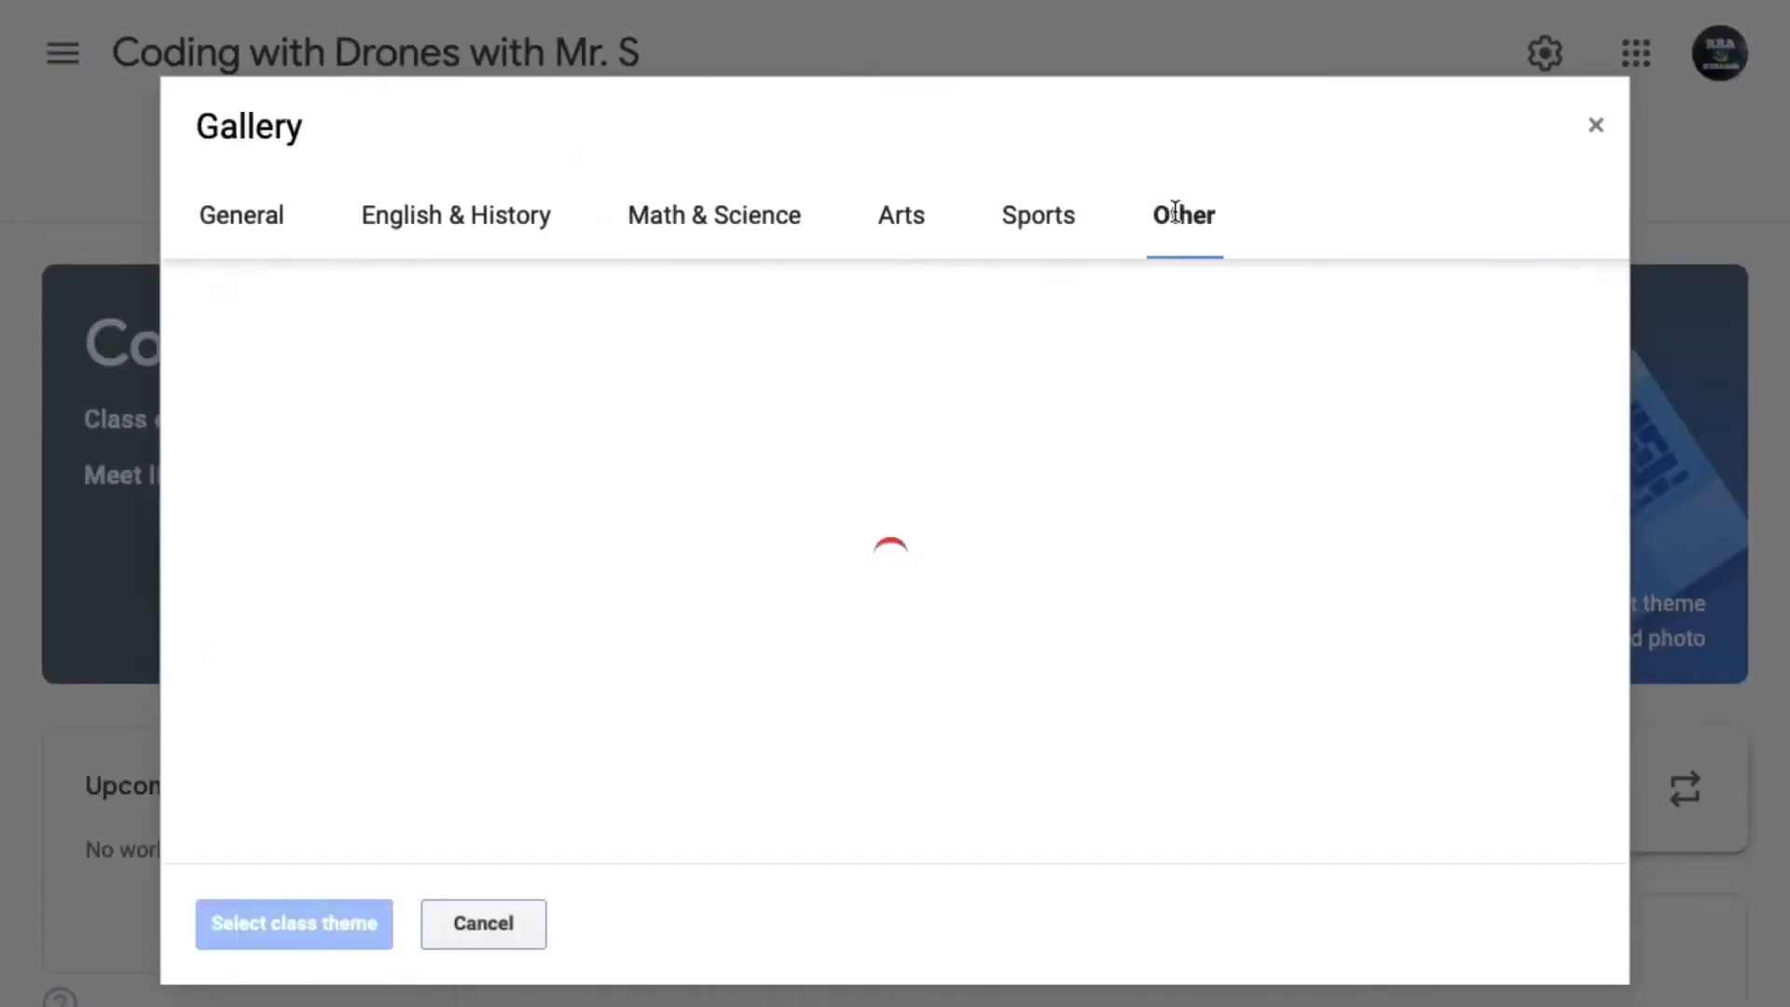
{"action": "scroll", "coordinate": [645, 627], "scroll_direction": "down", "scroll_amount": 3}
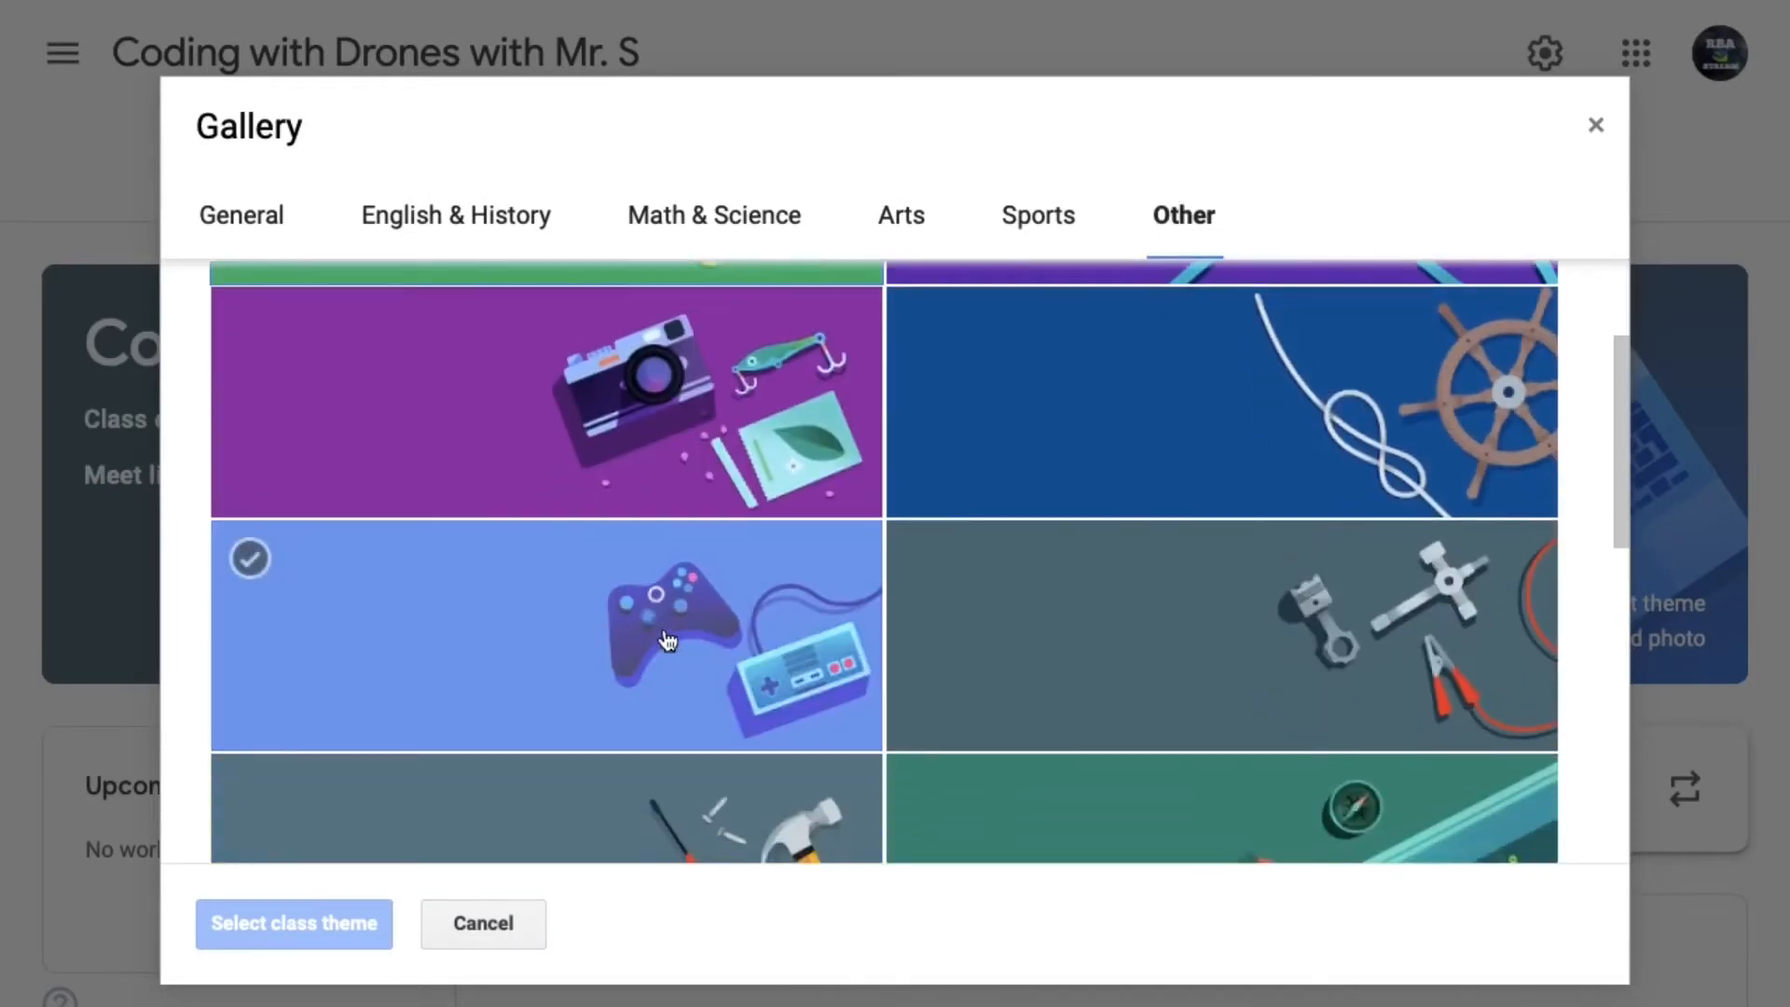
{"action": "left_click", "coordinate": [671, 643]}
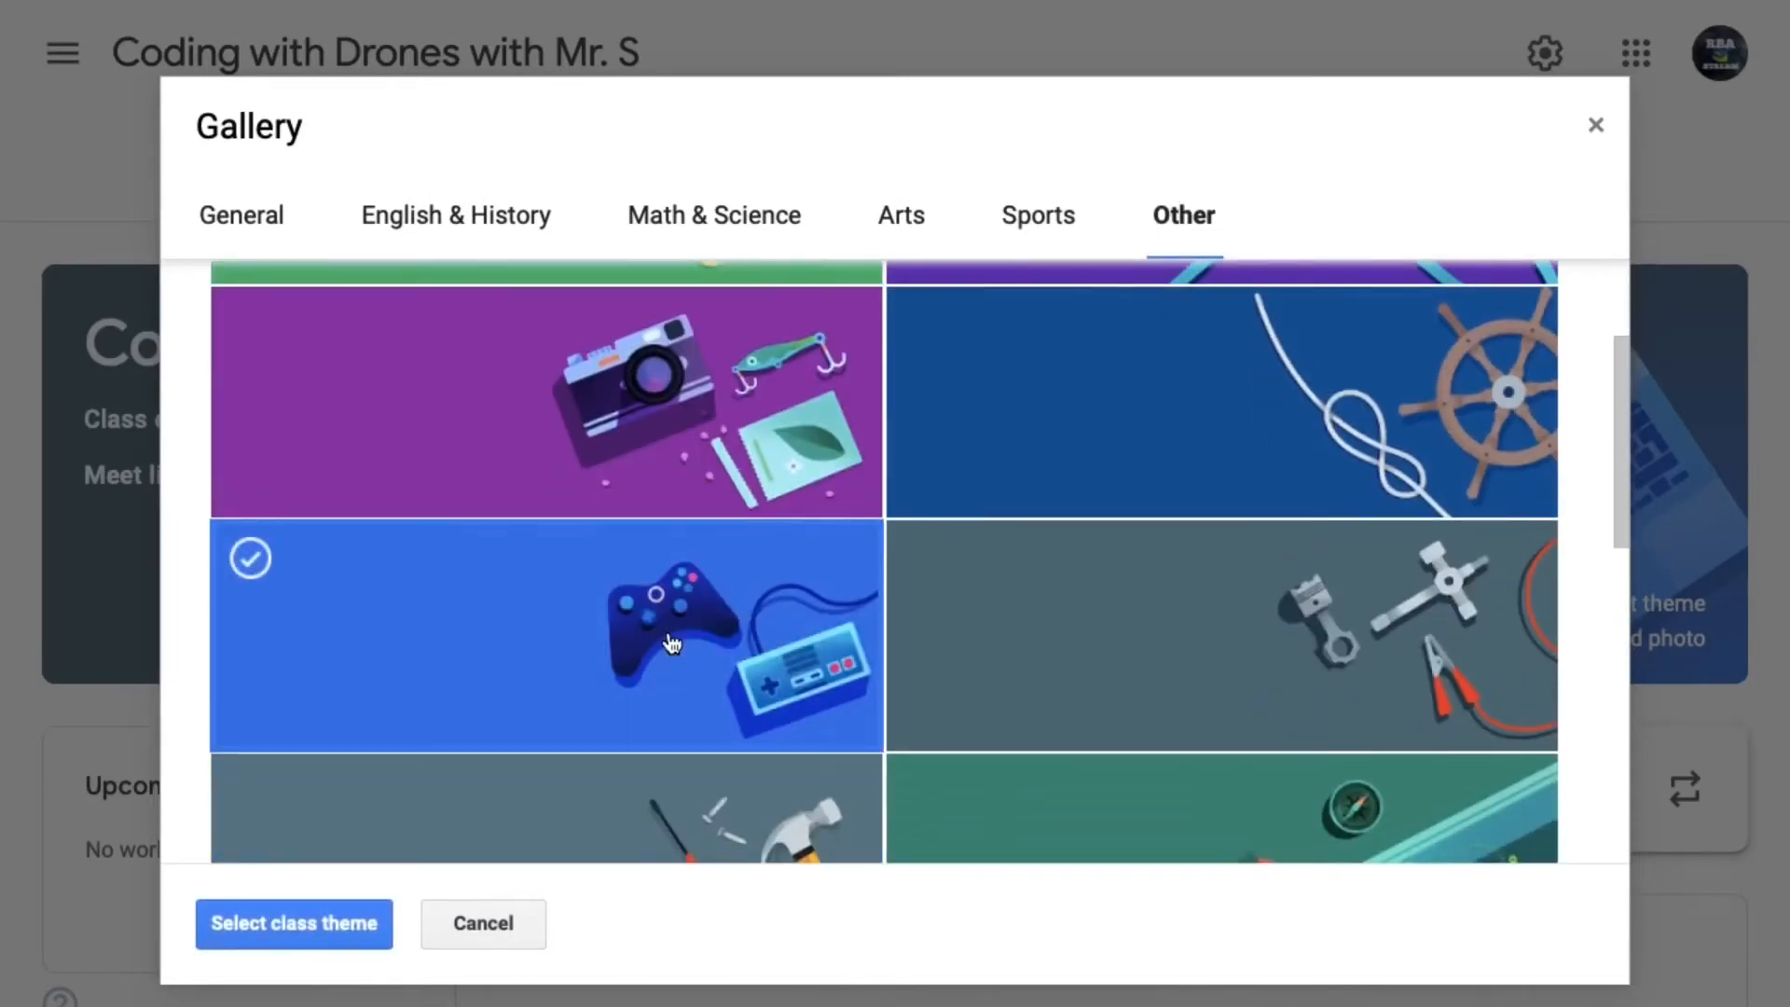
{"action": "left_click", "coordinate": [322, 910]}
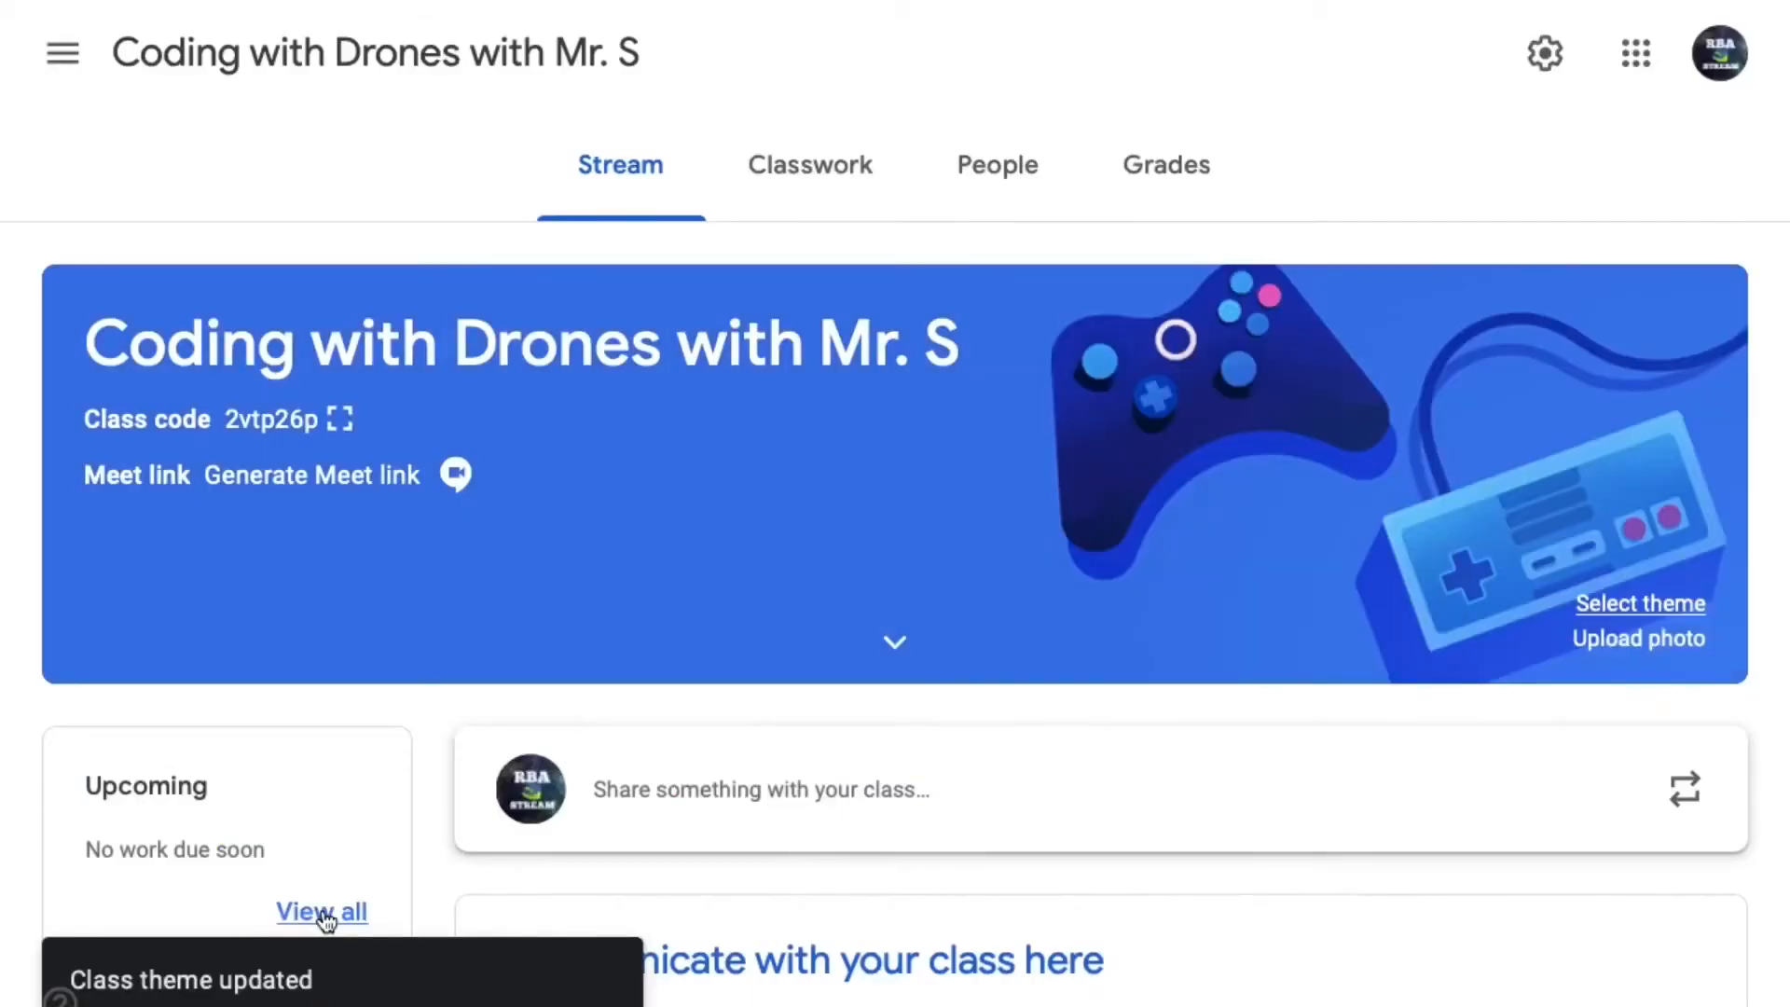
- Post the announcement "Hey guys, welcome back to another school year!" to all students in the class stream
{"action": "scroll", "coordinate": [1106, 595], "scroll_direction": "down", "scroll_amount": 2}
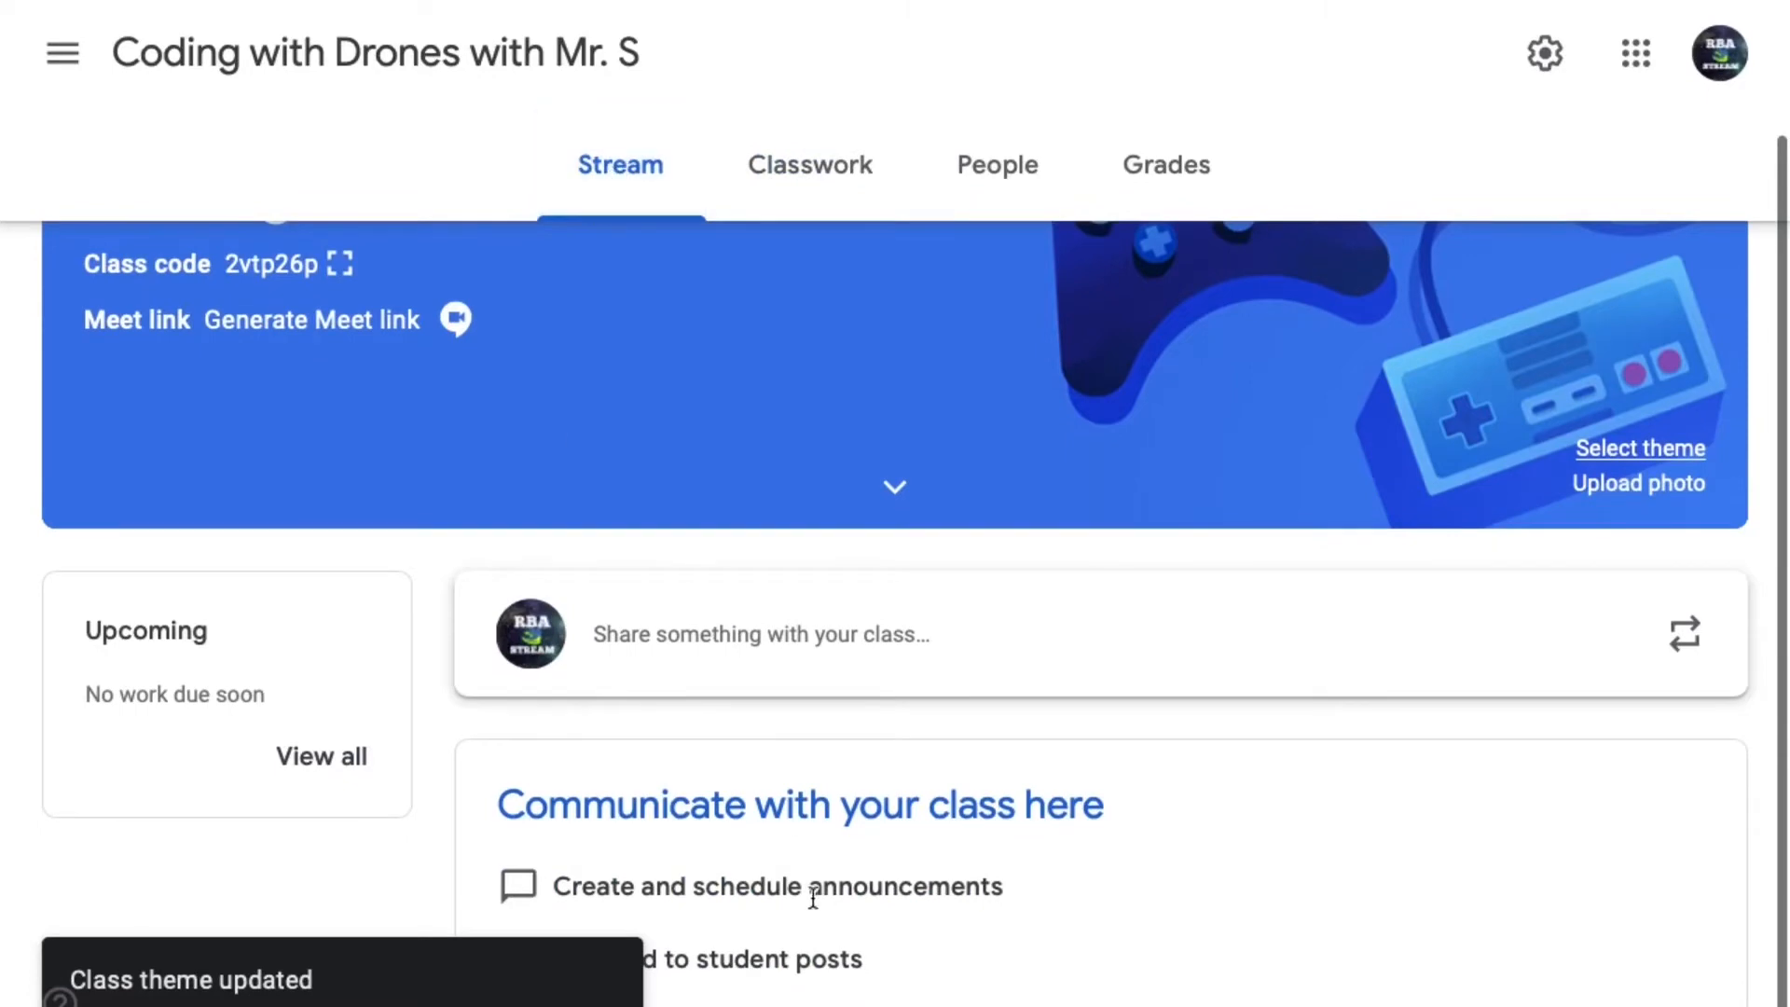
{"action": "left_click", "coordinate": [845, 676]}
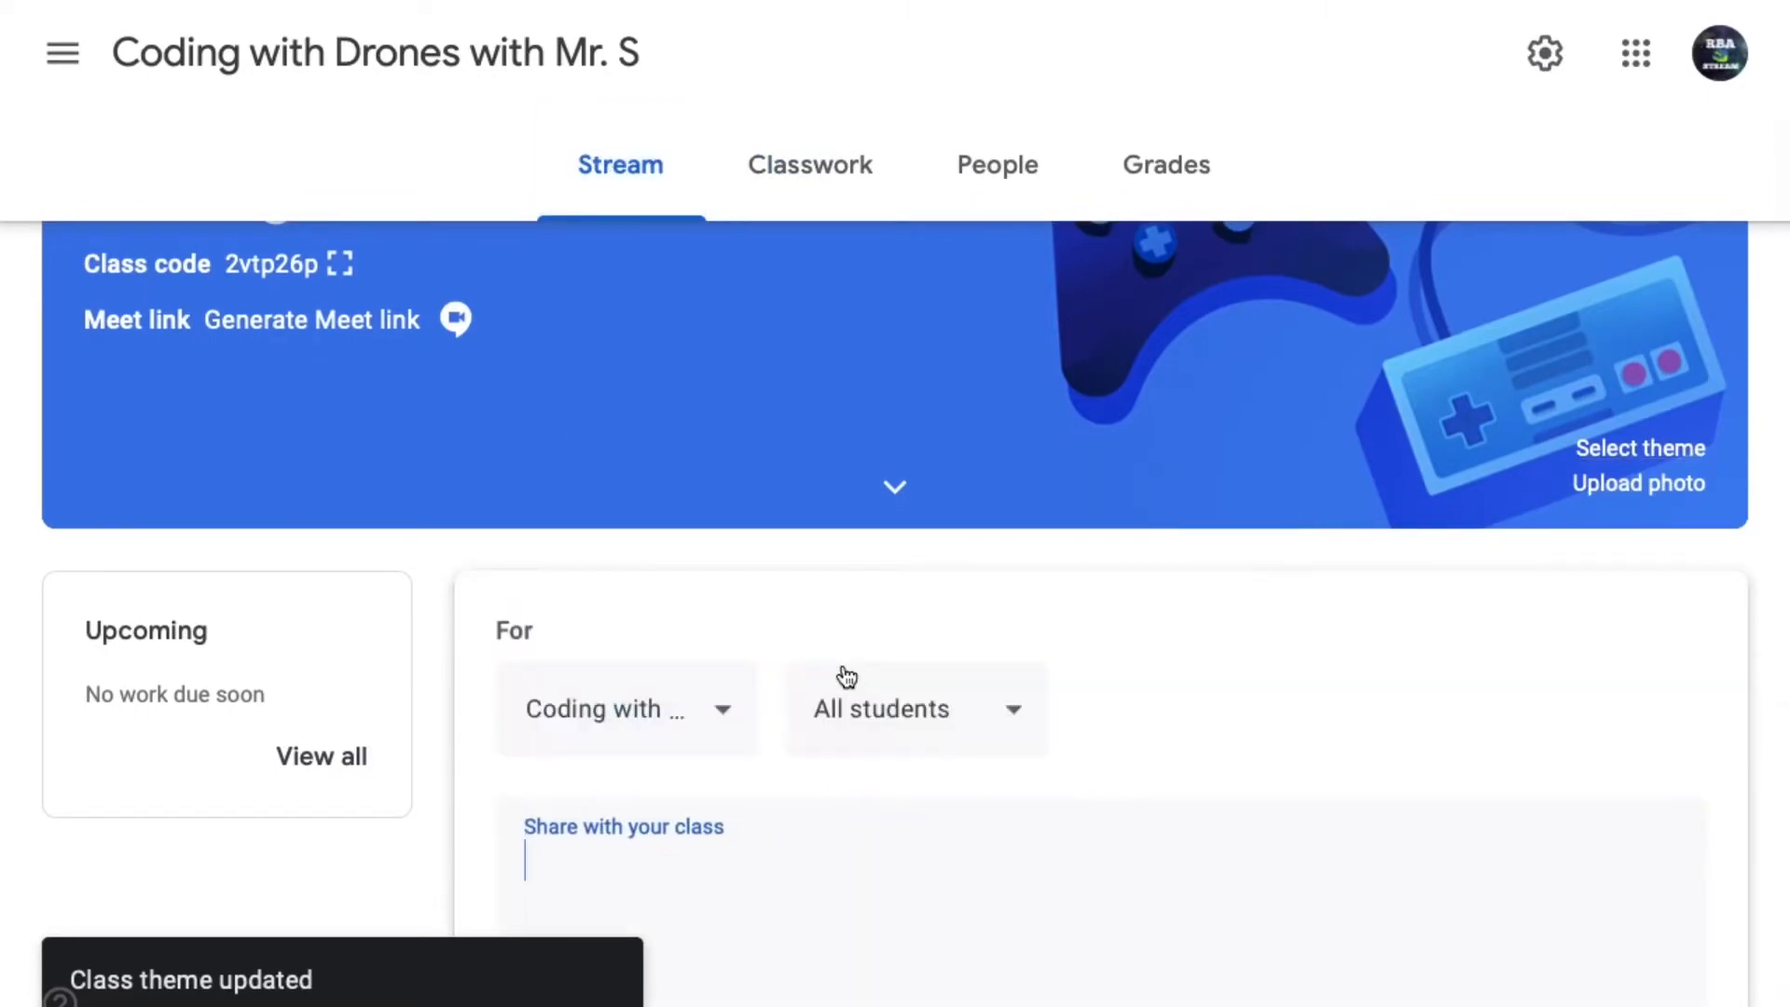
{"action": "type", "text": "Hey guys,"}
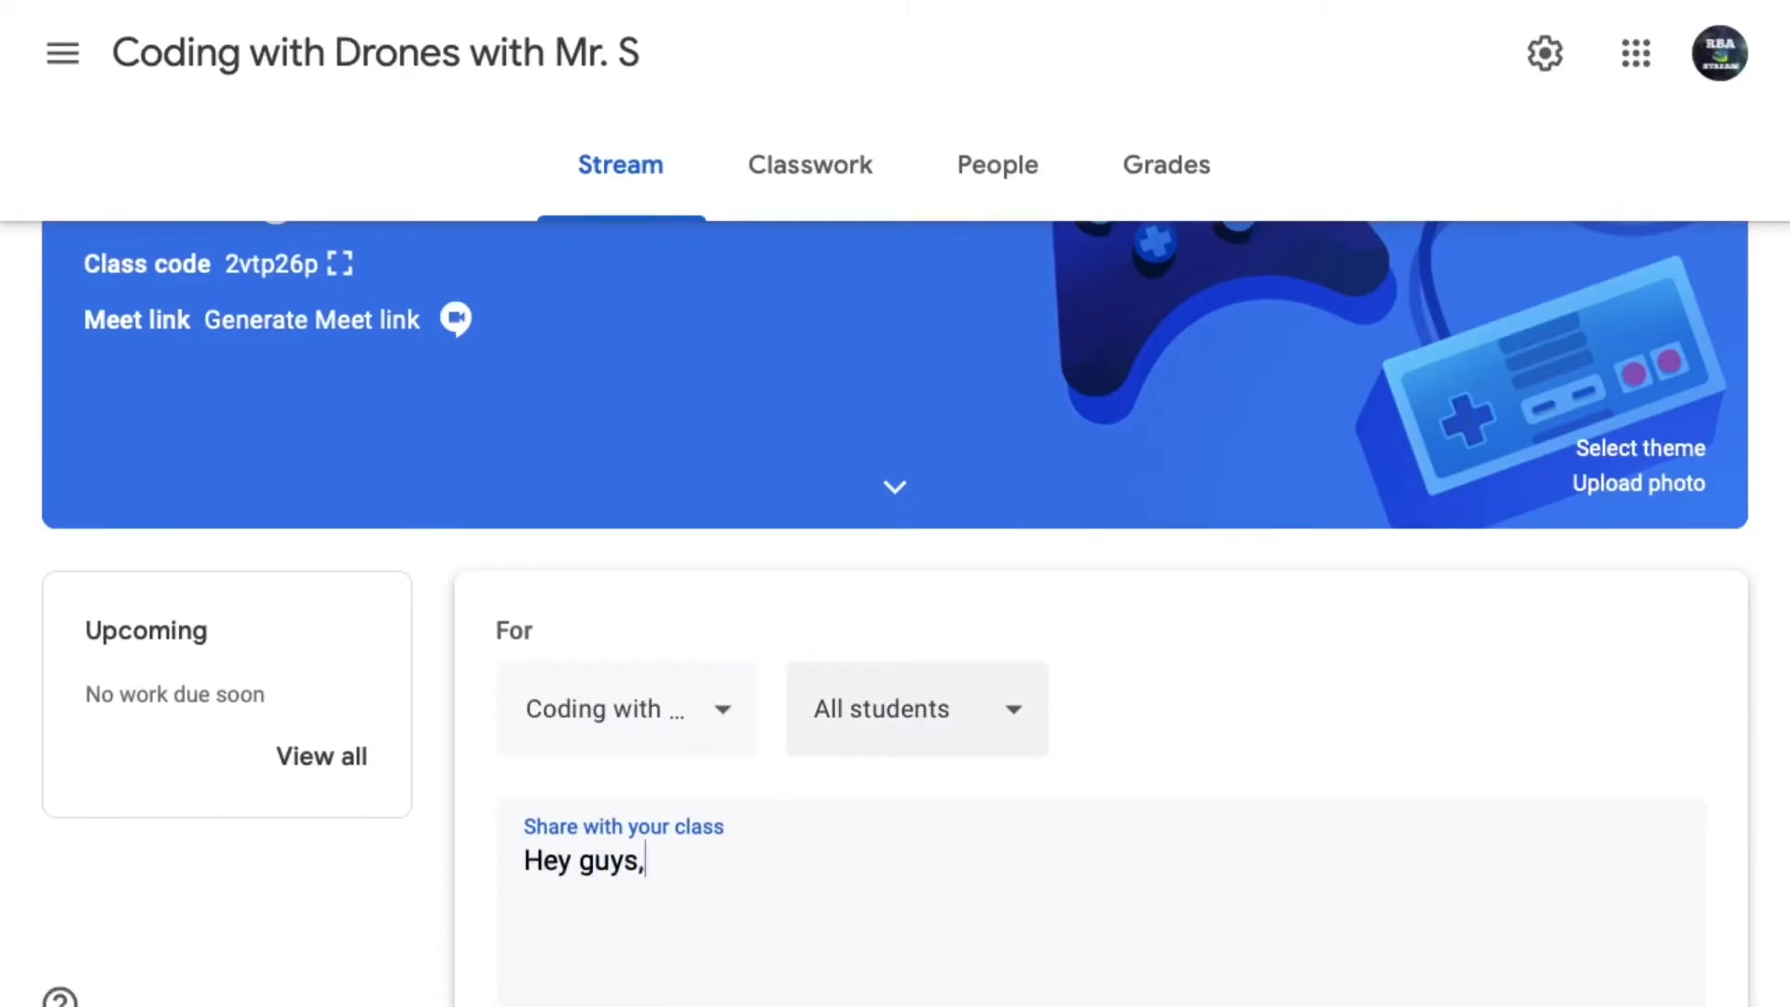
{"action": "type", "text": " welcome back t"}
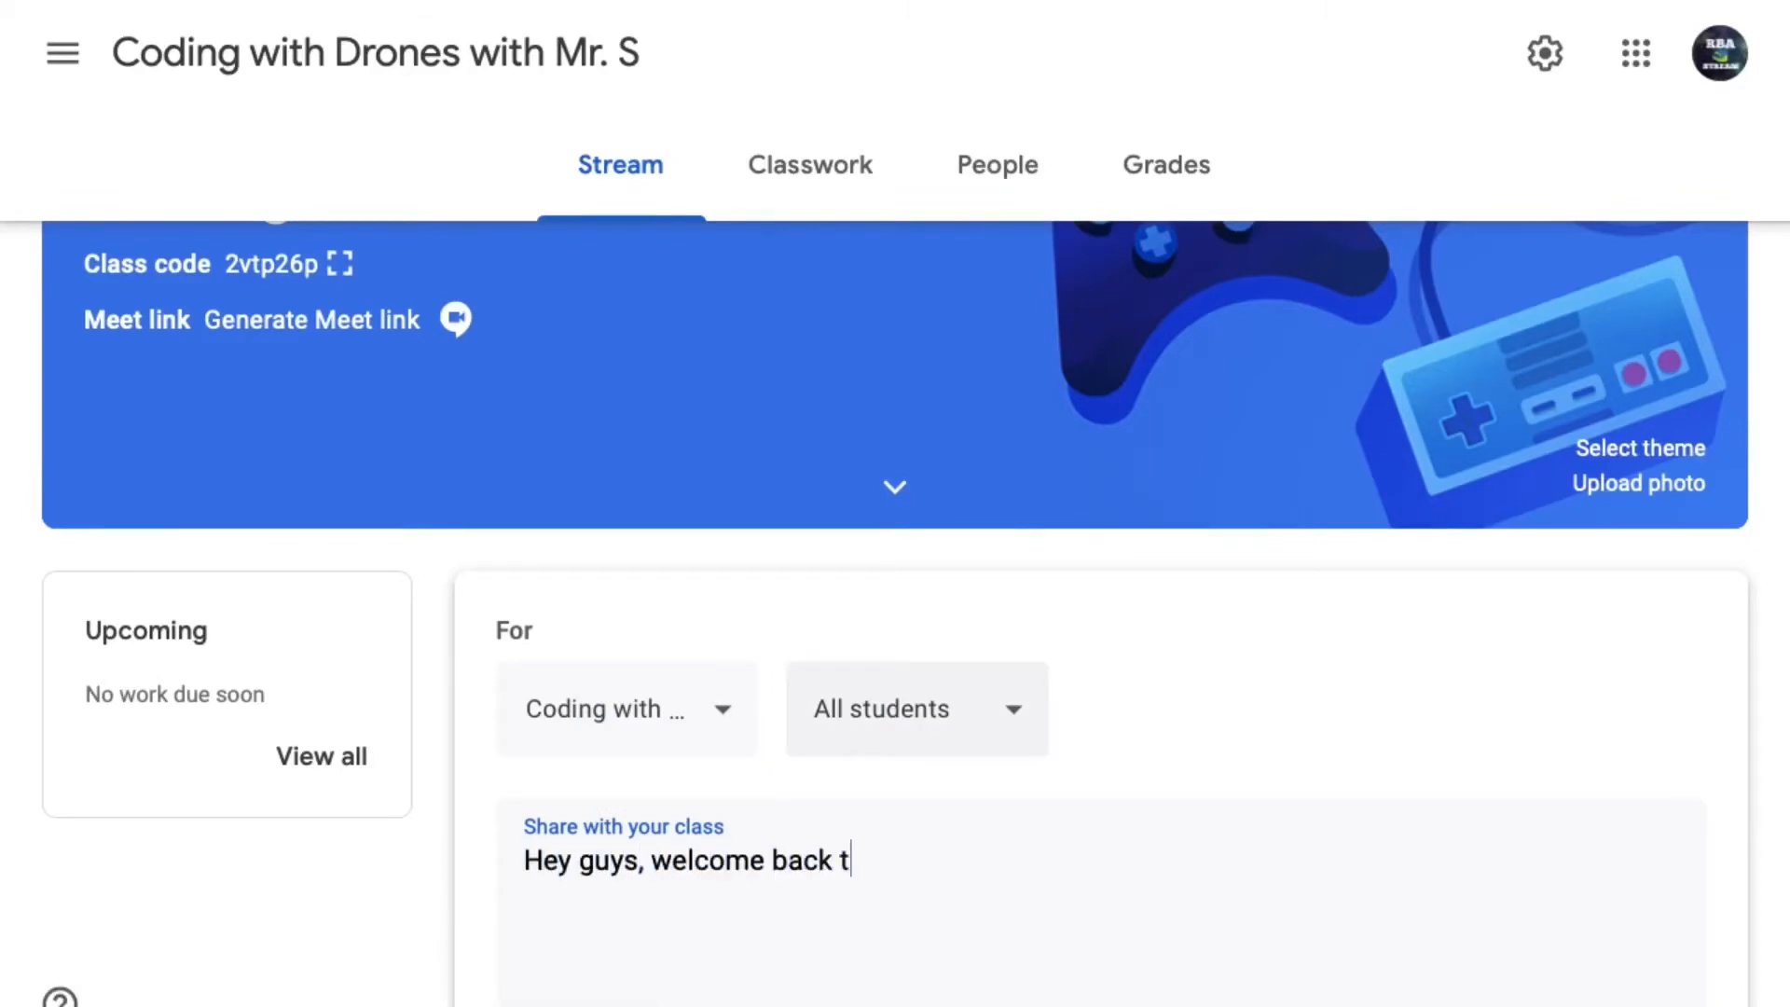
{"action": "type", "text": "o another sch"}
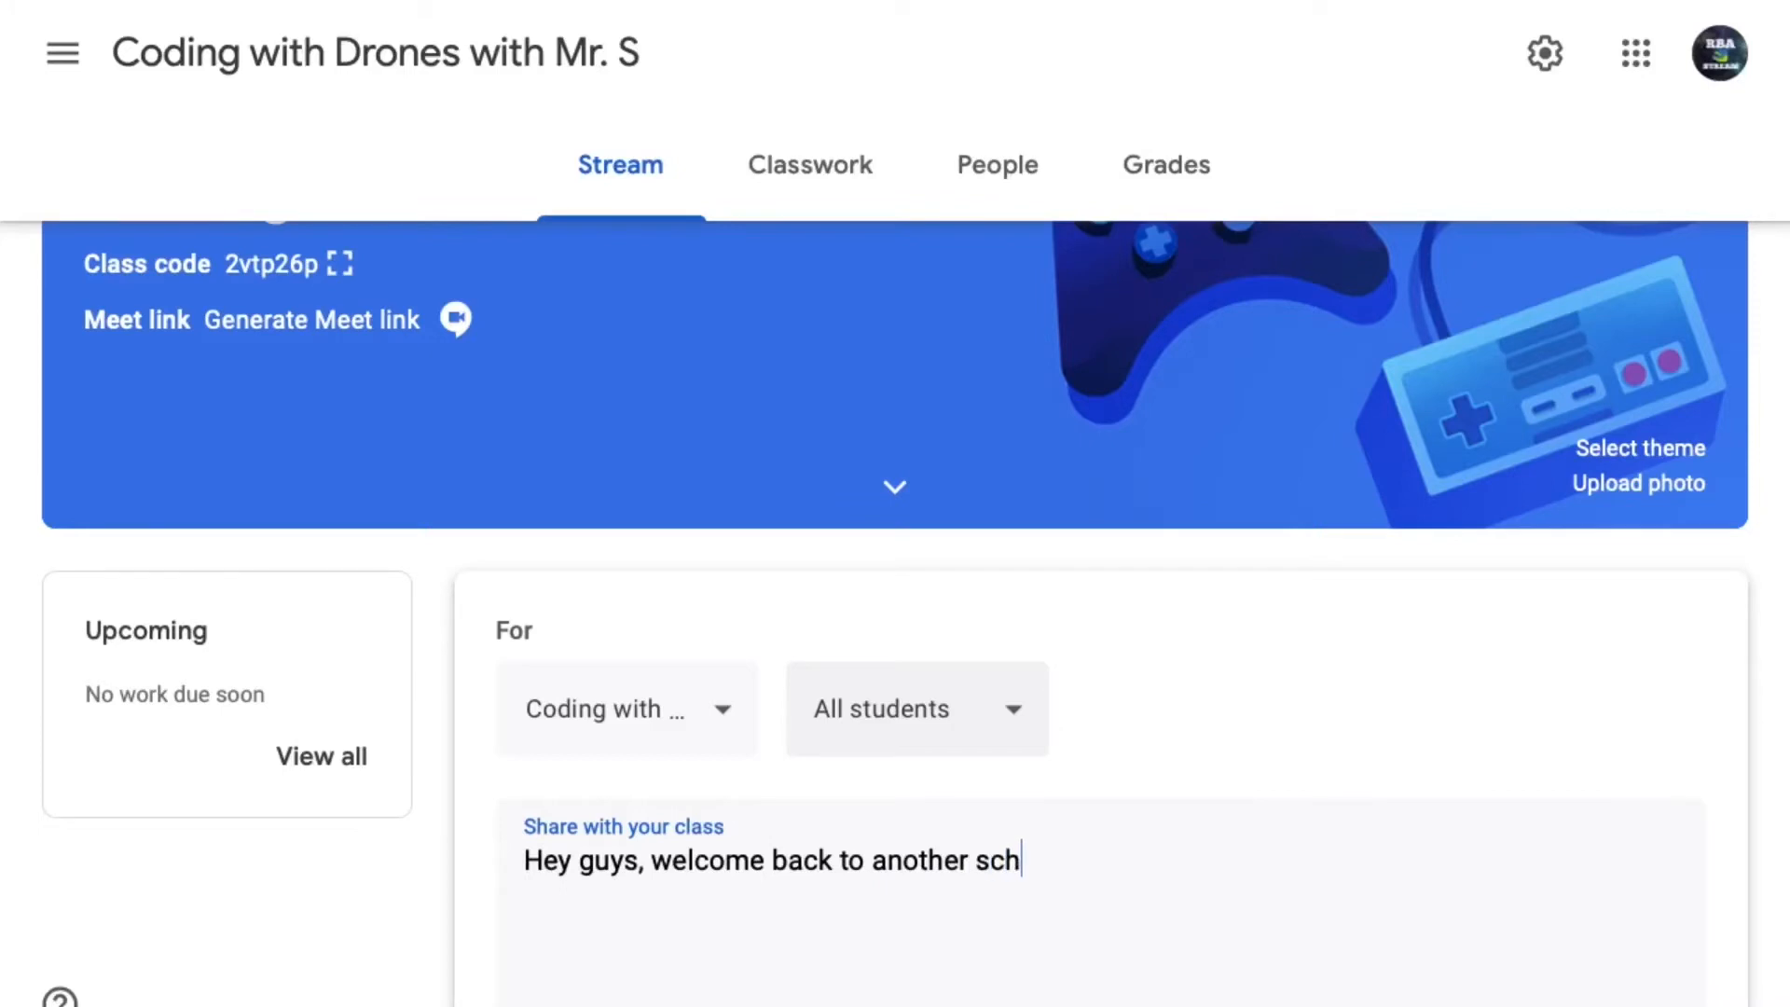
{"action": "type", "text": "ool year!"}
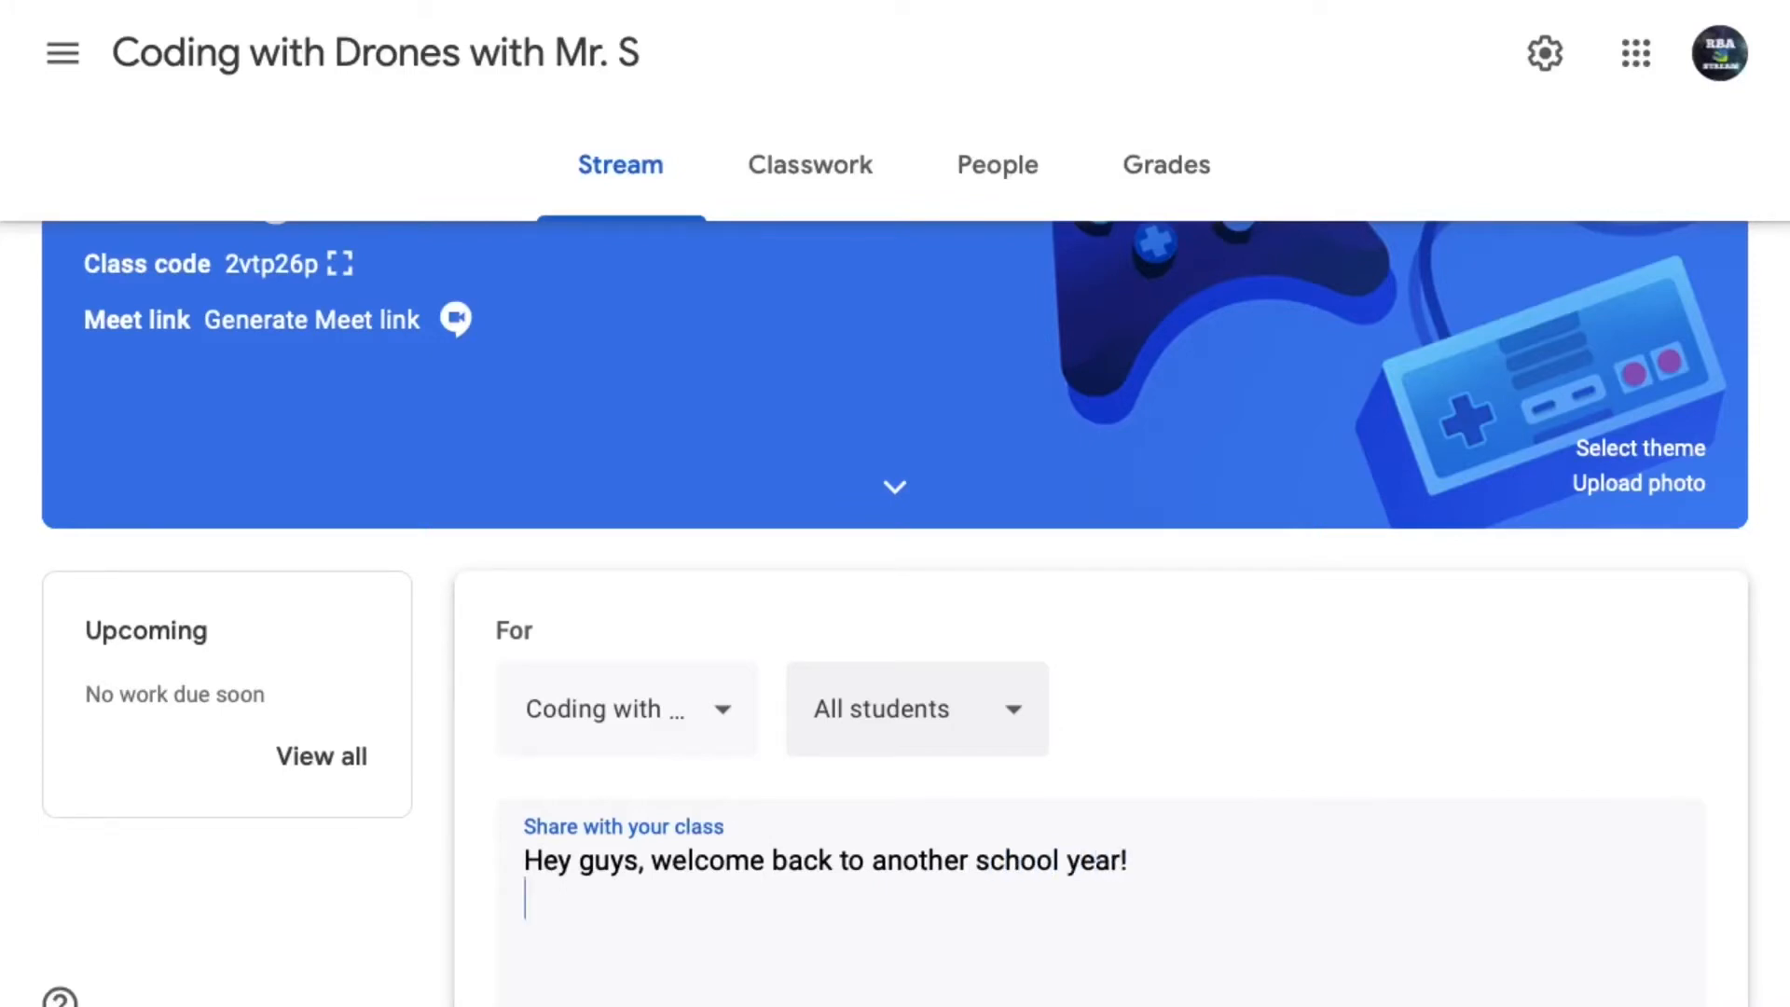
{"action": "scroll", "coordinate": [1324, 755], "scroll_direction": "down", "scroll_amount": 3}
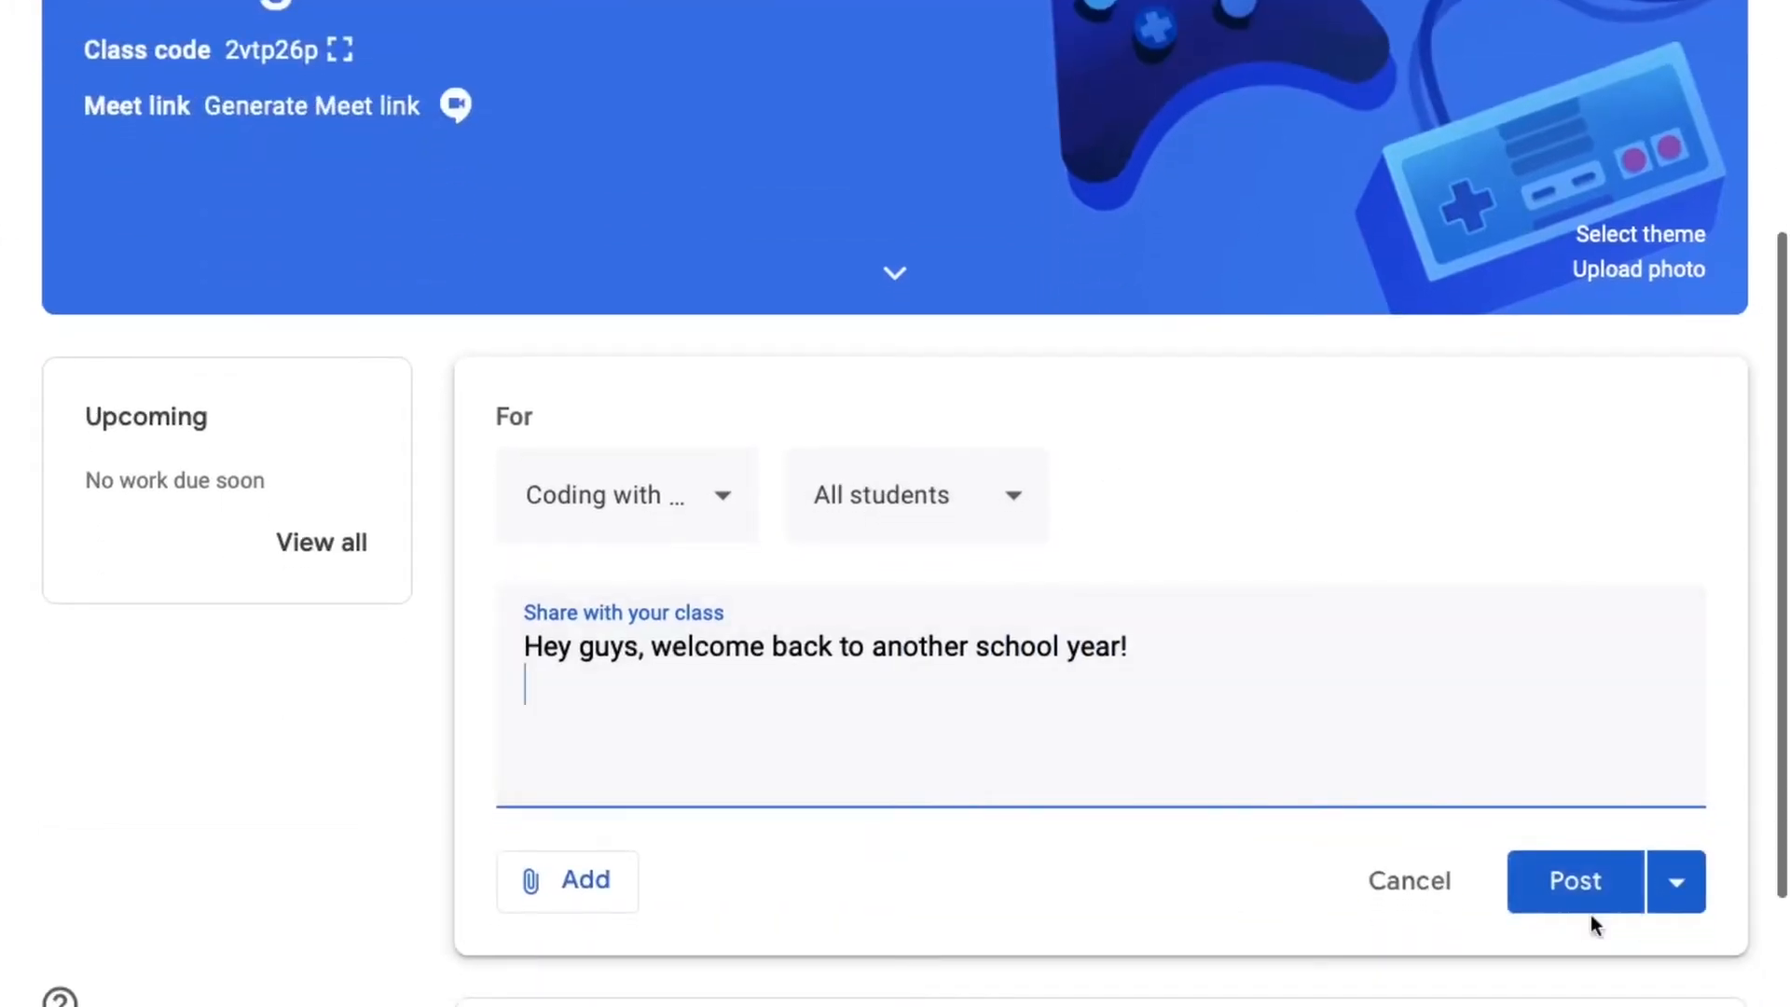
{"action": "left_click", "coordinate": [1587, 899]}
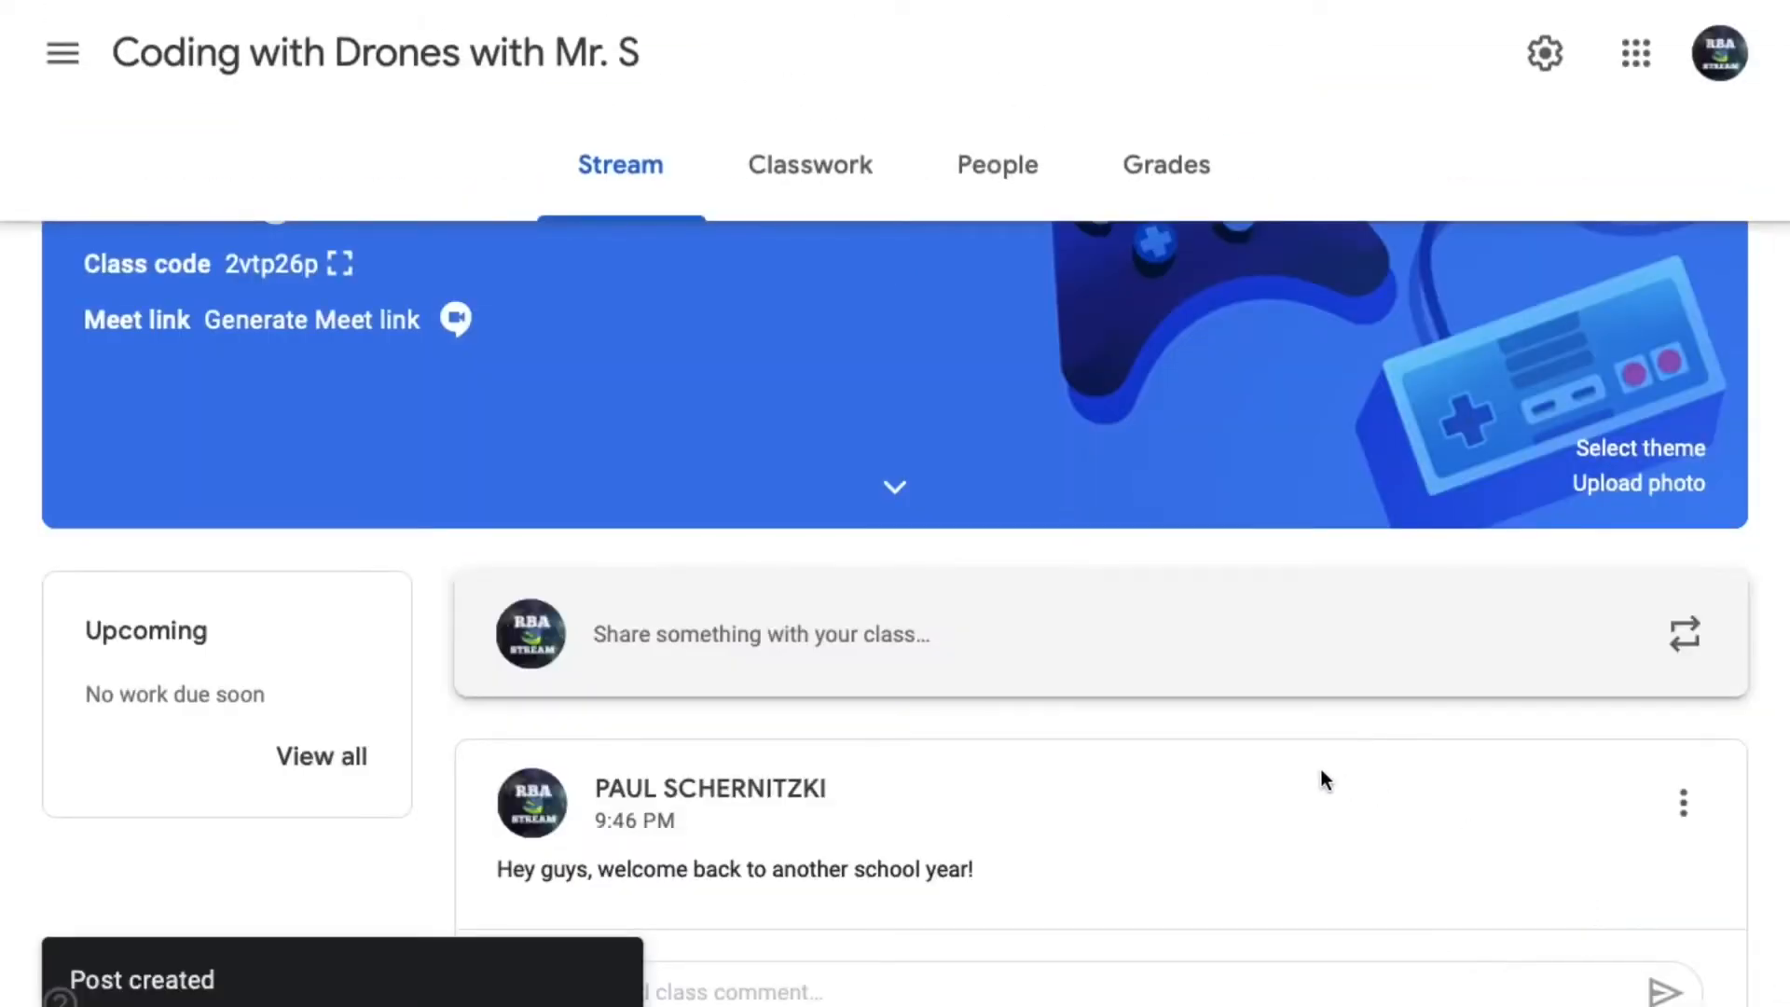
- Examine the class settings, including the stream's student posting and commenting options and the Grading section, and return to the class stream
{"action": "scroll", "coordinate": [1322, 769], "scroll_direction": "up", "scroll_amount": 2}
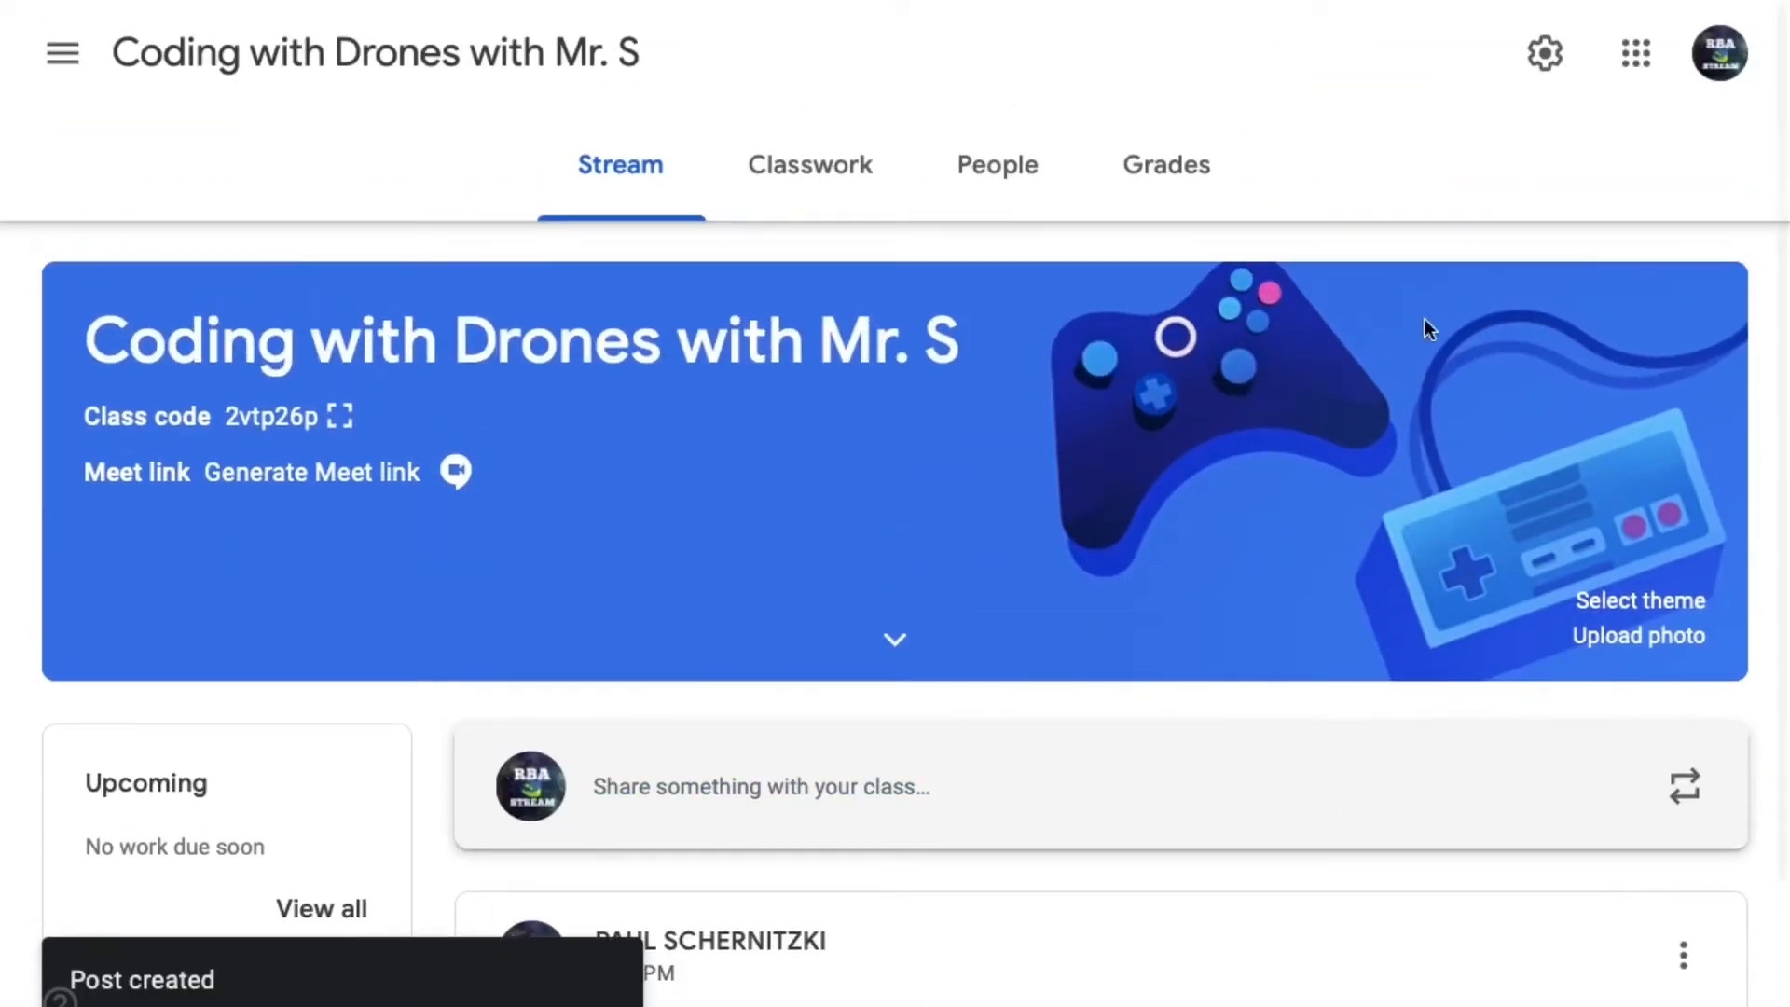
{"action": "left_click", "coordinate": [1545, 56]}
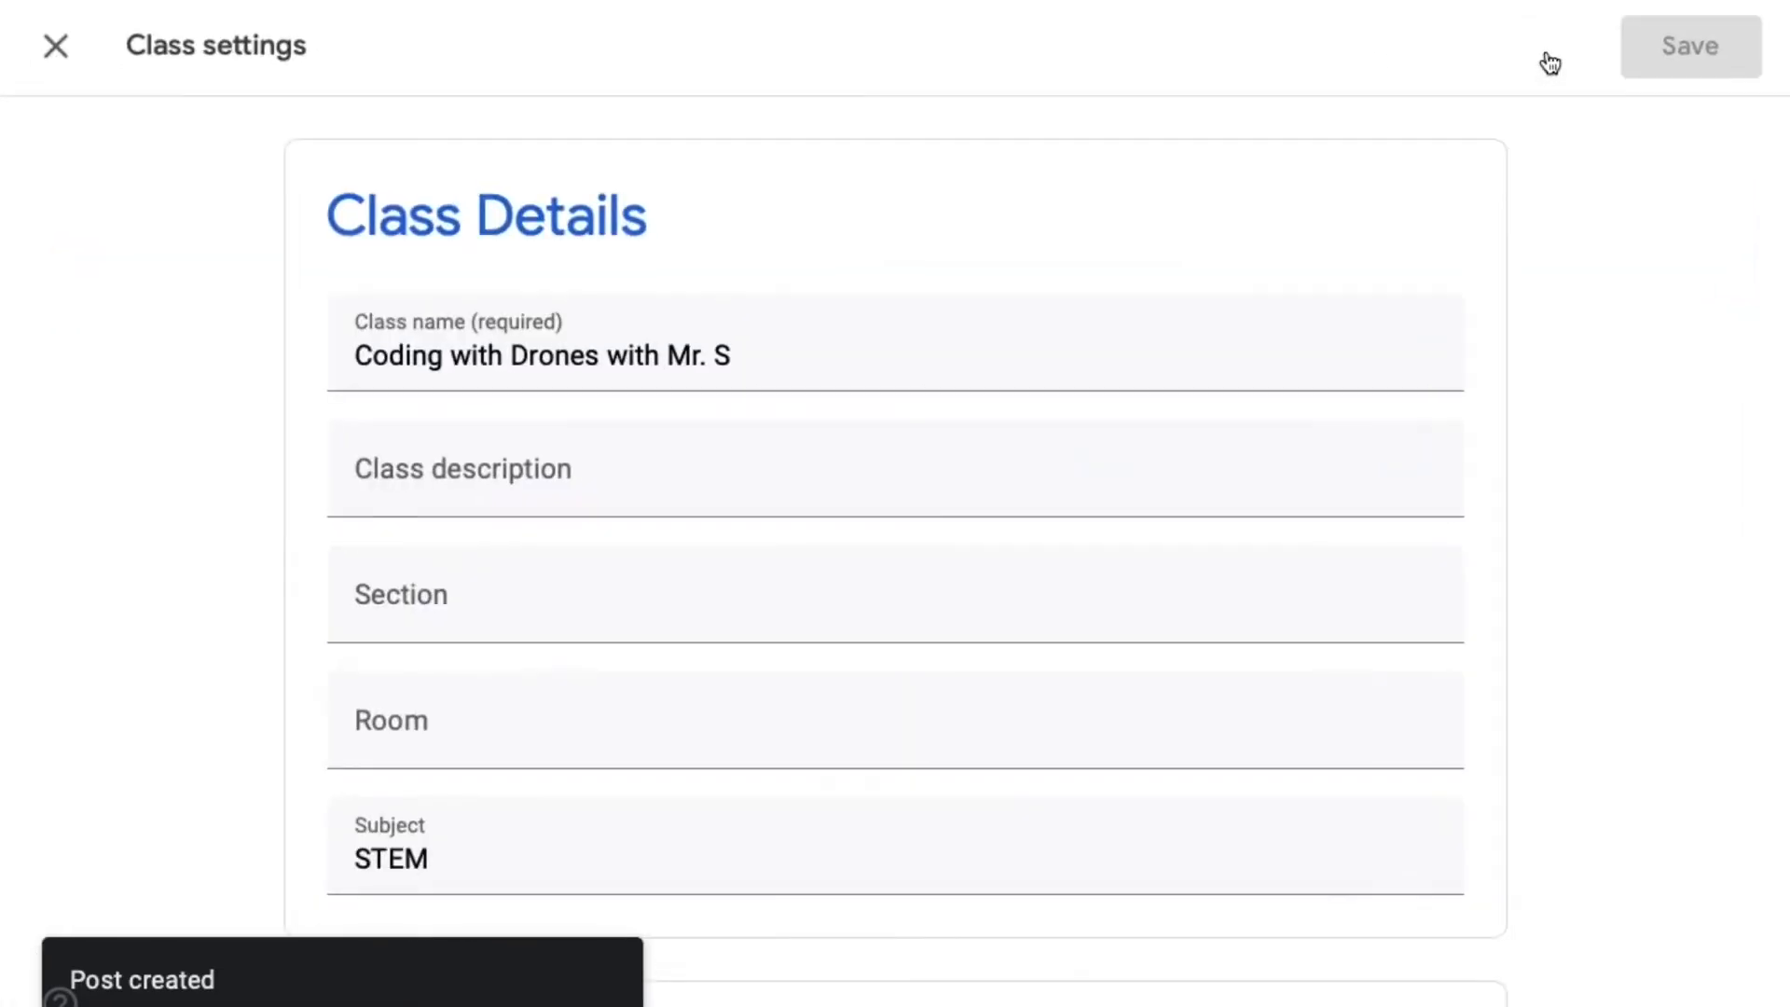
{"action": "scroll", "coordinate": [927, 573], "scroll_direction": "down", "scroll_amount": 7}
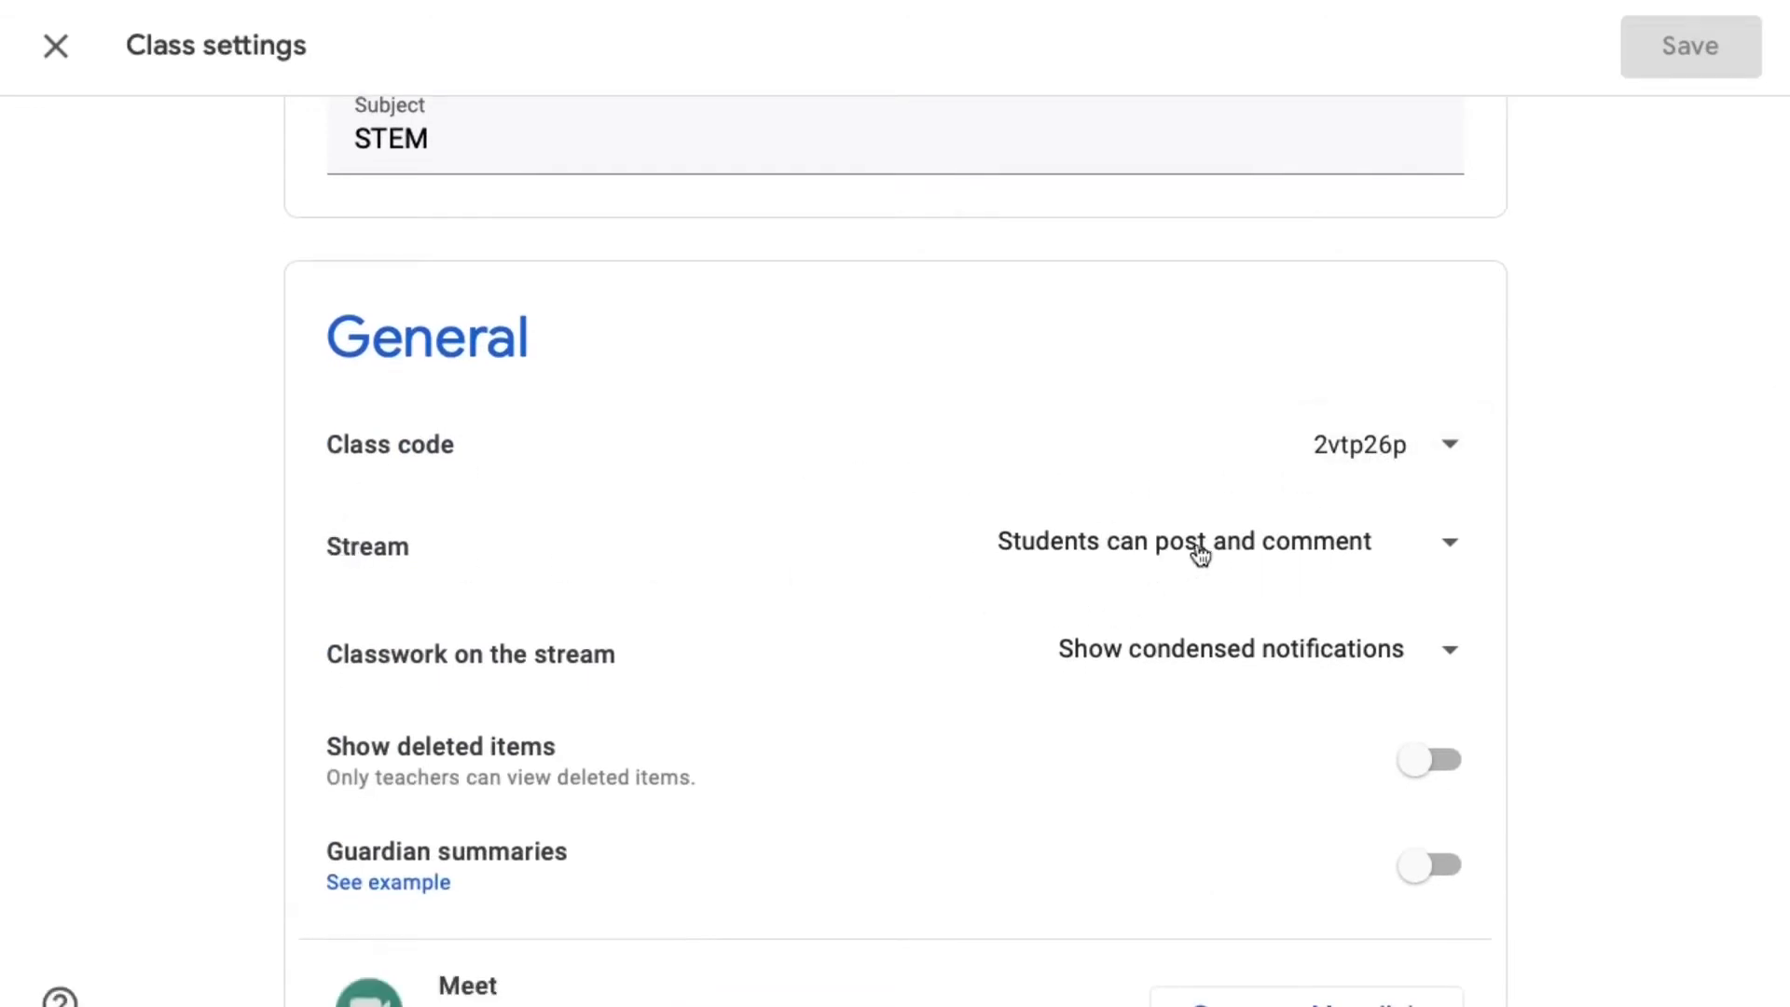
{"action": "left_click", "coordinate": [1445, 549]}
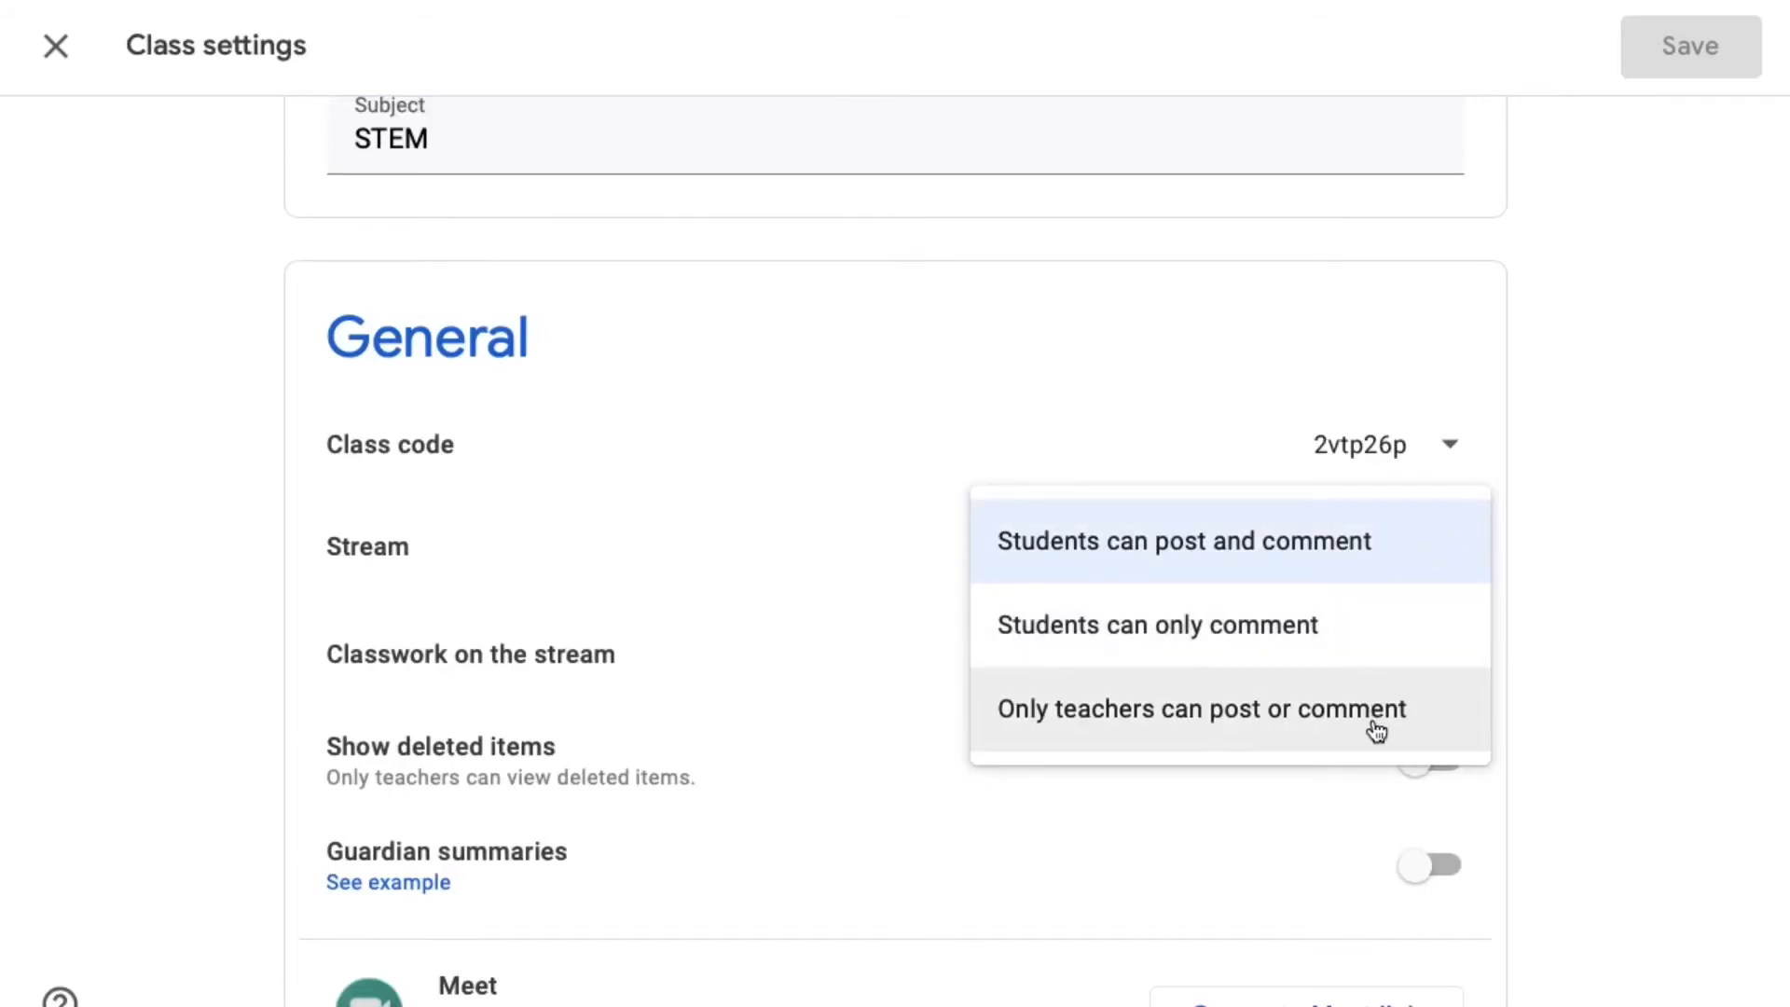
{"action": "left_click", "coordinate": [912, 539]}
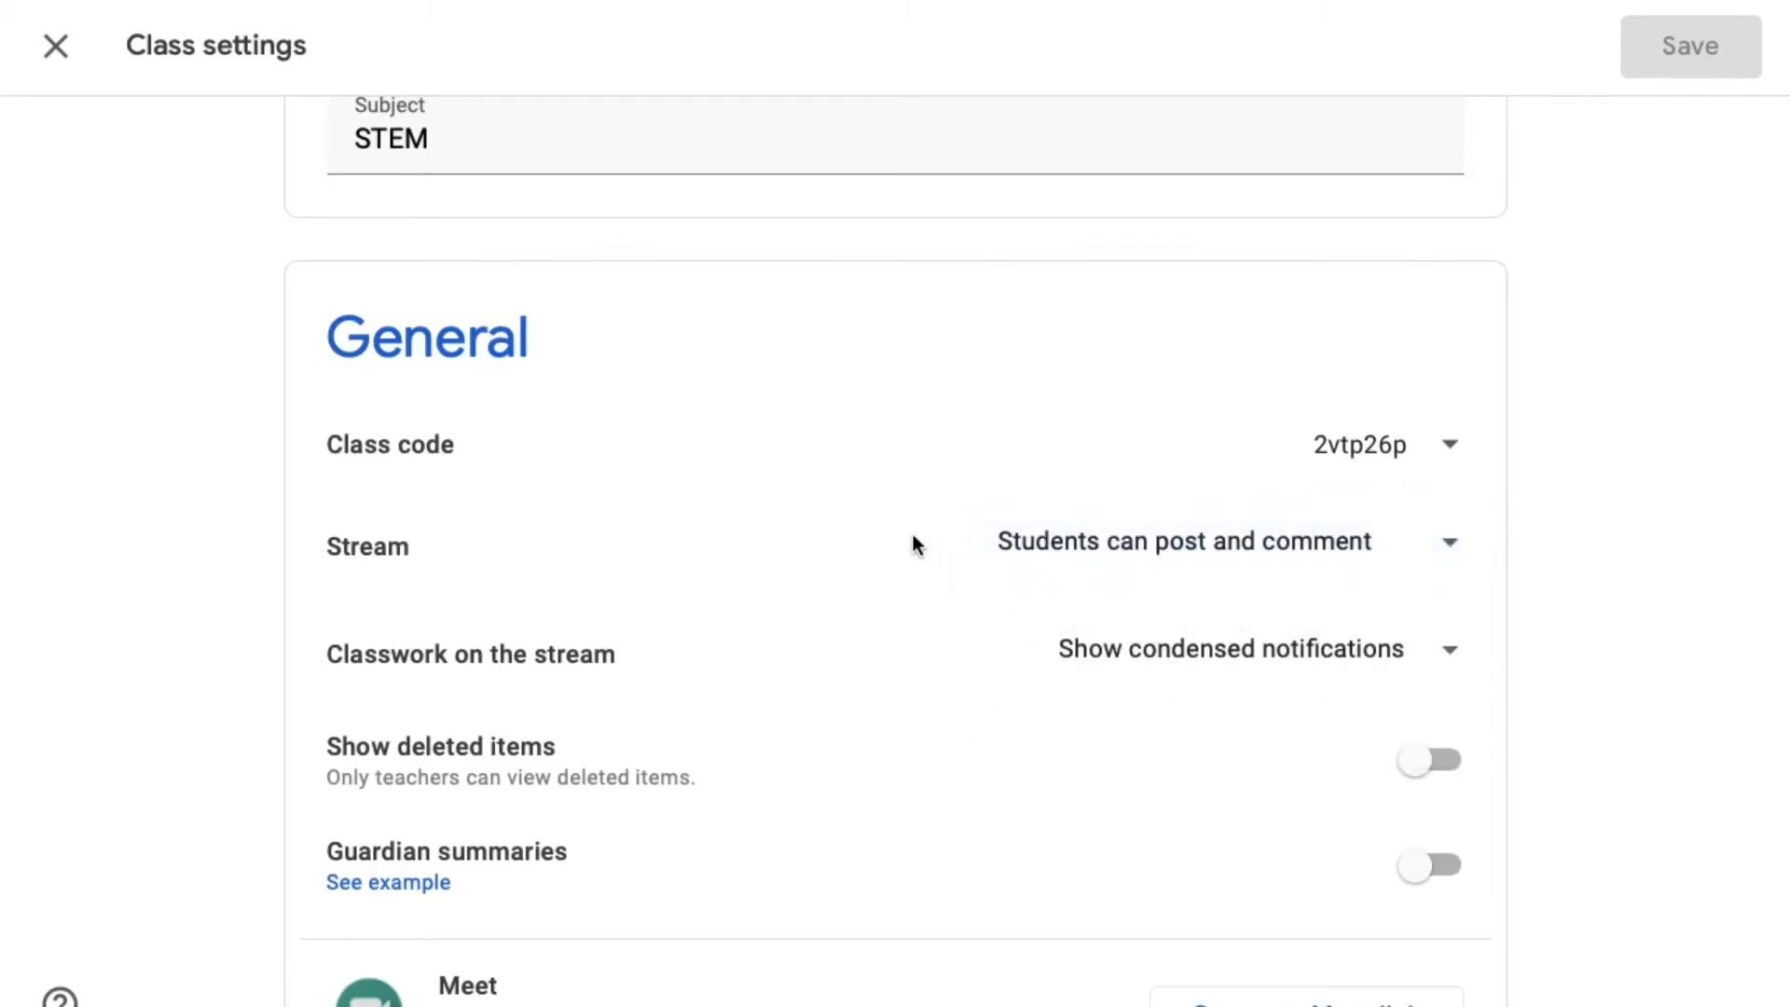
{"action": "scroll", "coordinate": [871, 630], "scroll_direction": "down", "scroll_amount": 2}
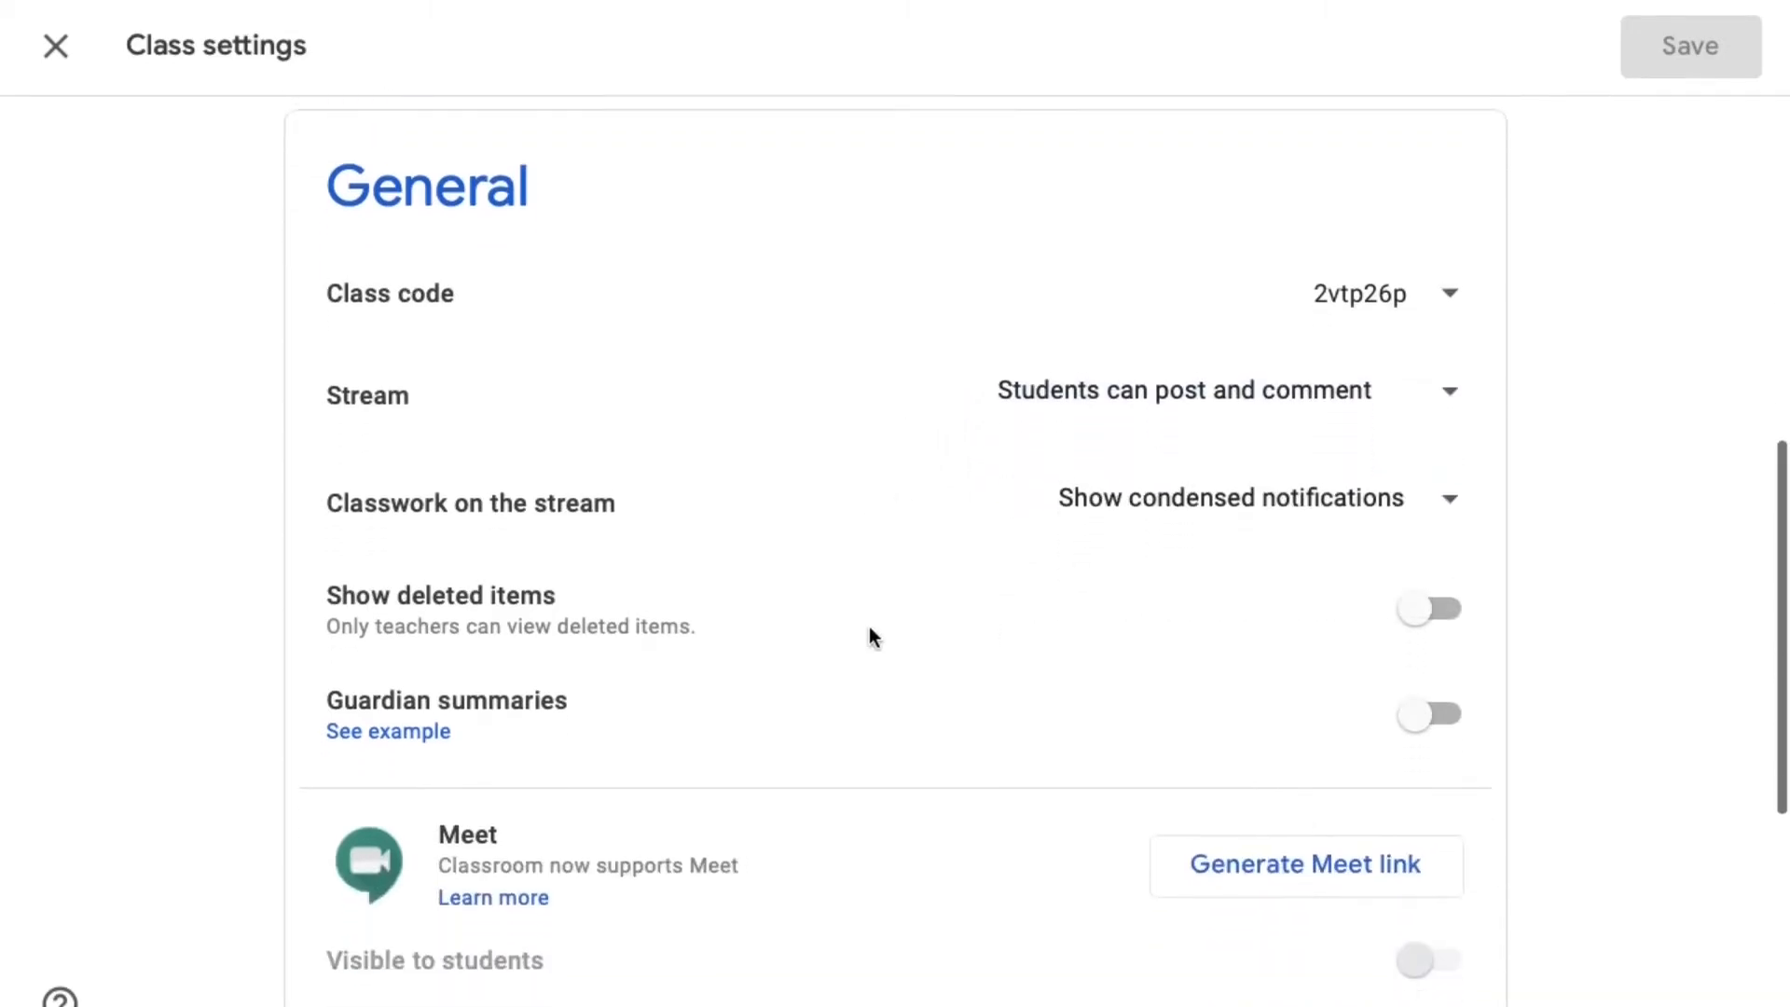
{"action": "scroll", "coordinate": [868, 627], "scroll_direction": "down", "scroll_amount": 7}
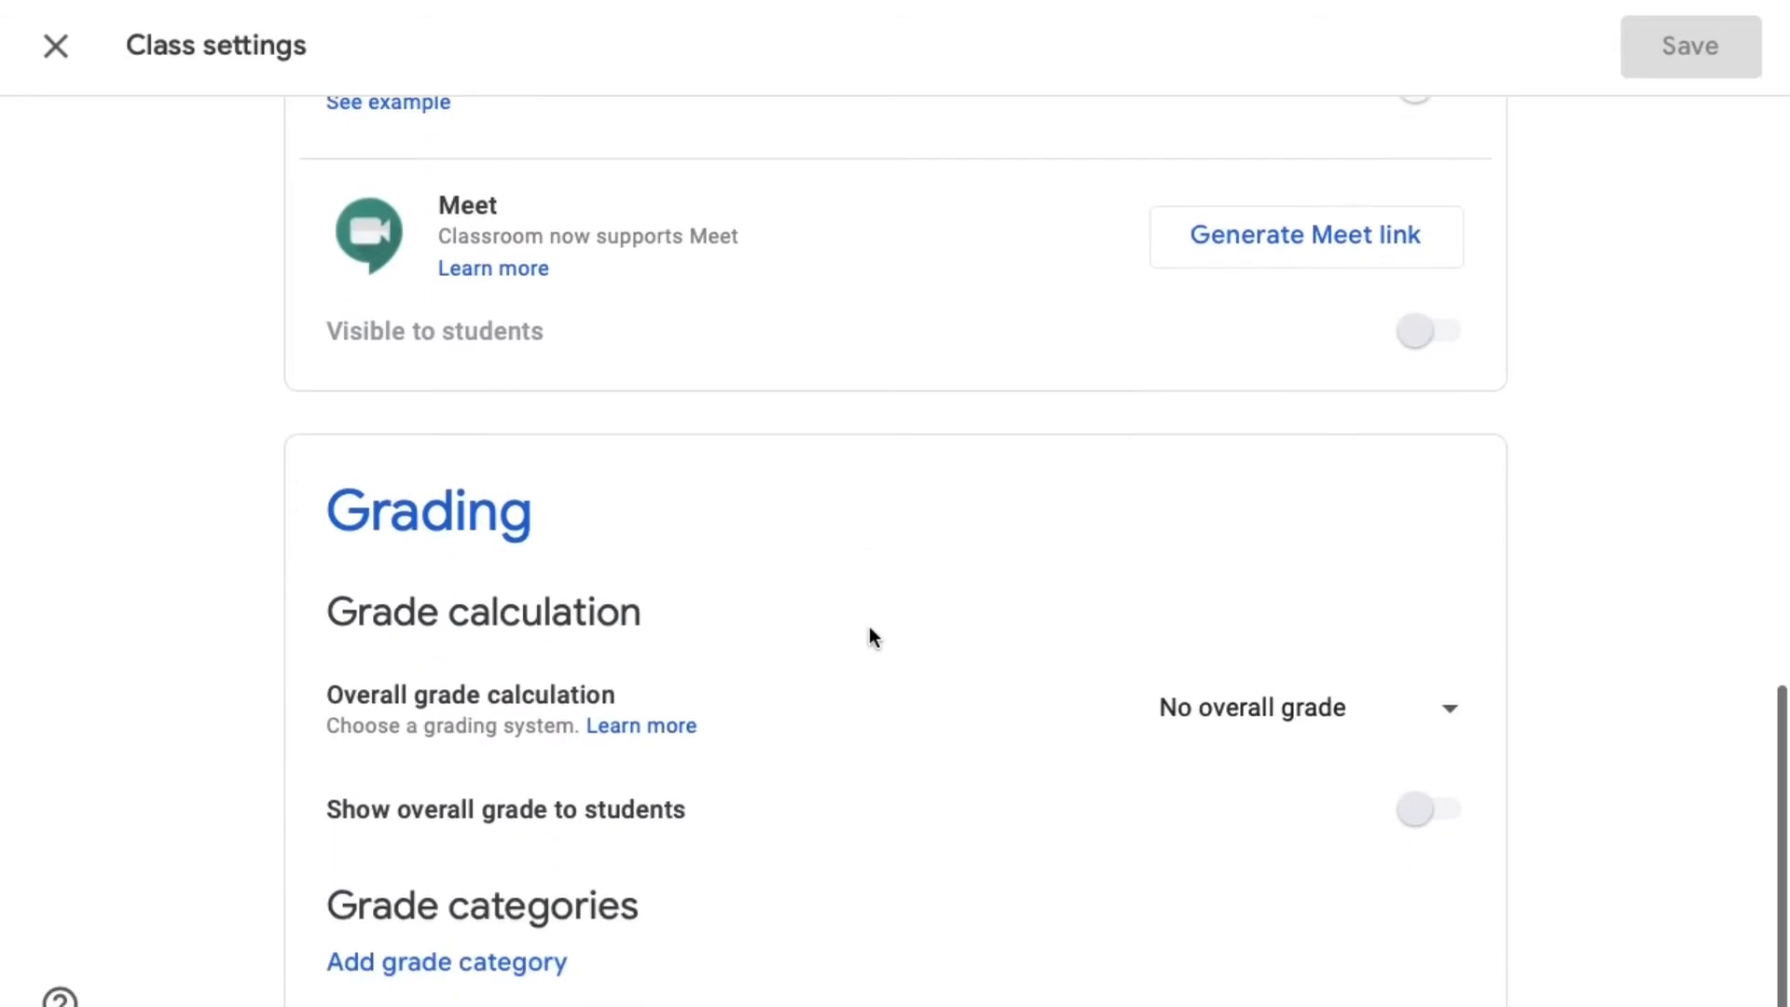
{"action": "scroll", "coordinate": [869, 637], "scroll_direction": "up", "scroll_amount": 12}
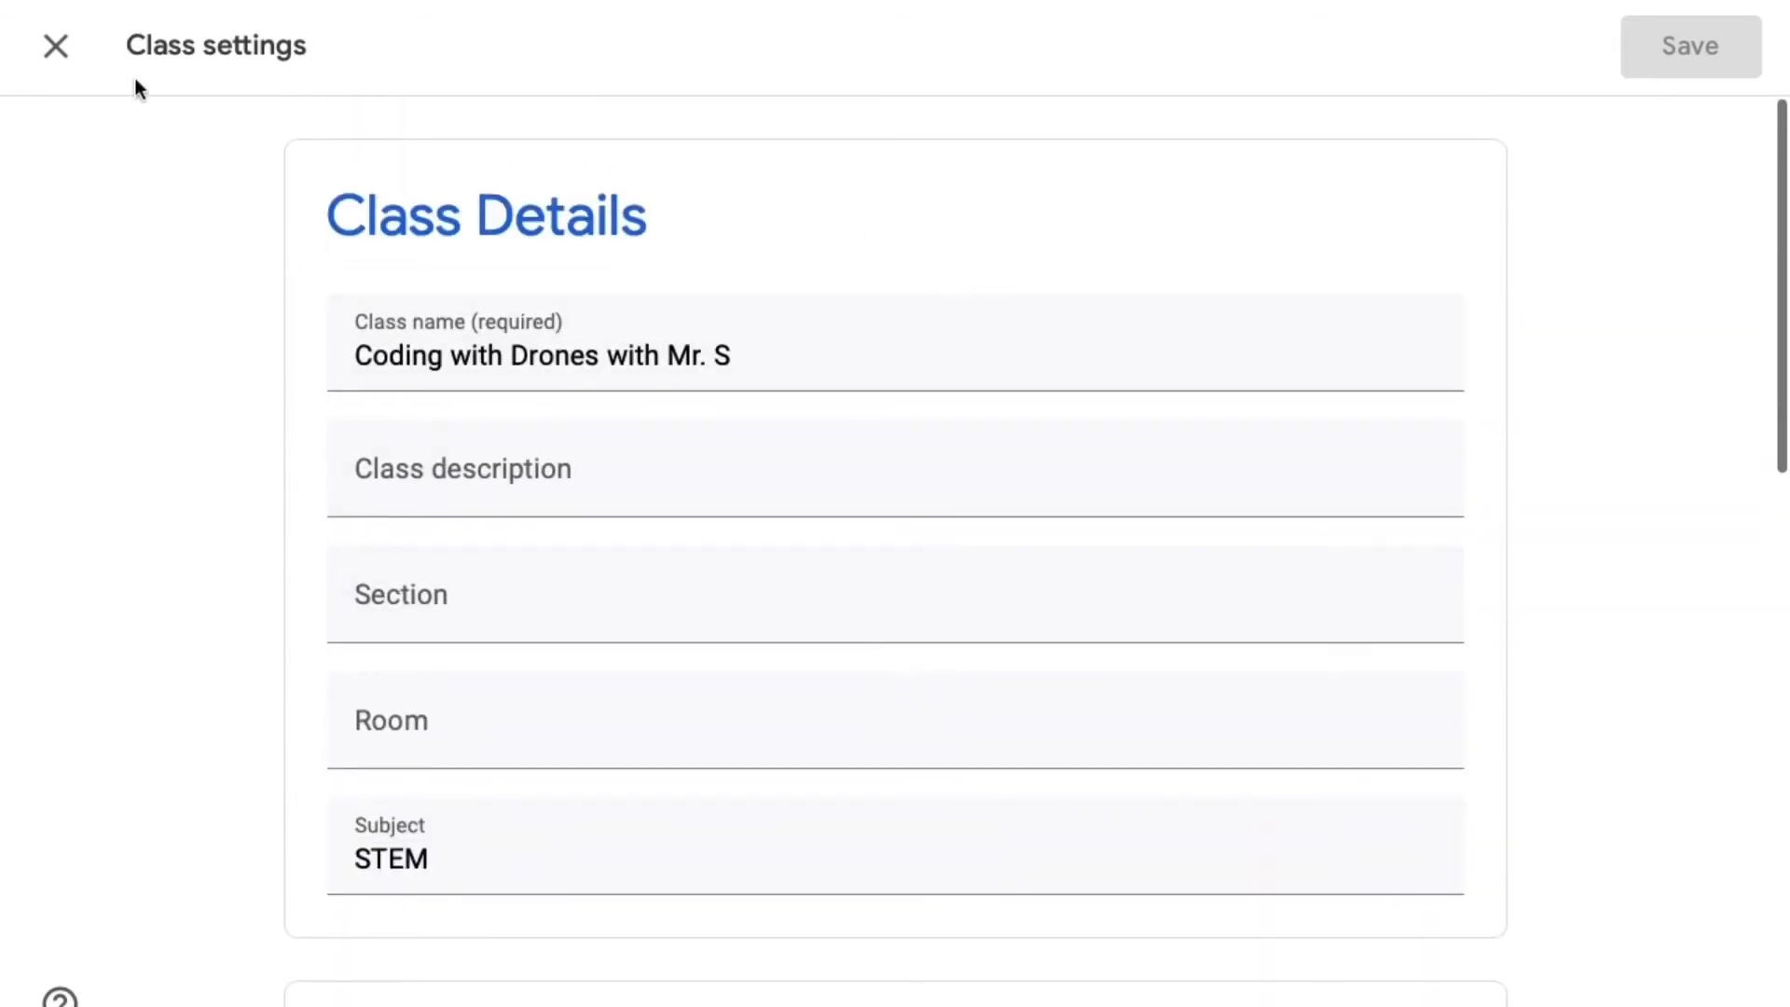
{"action": "left_click", "coordinate": [54, 47]}
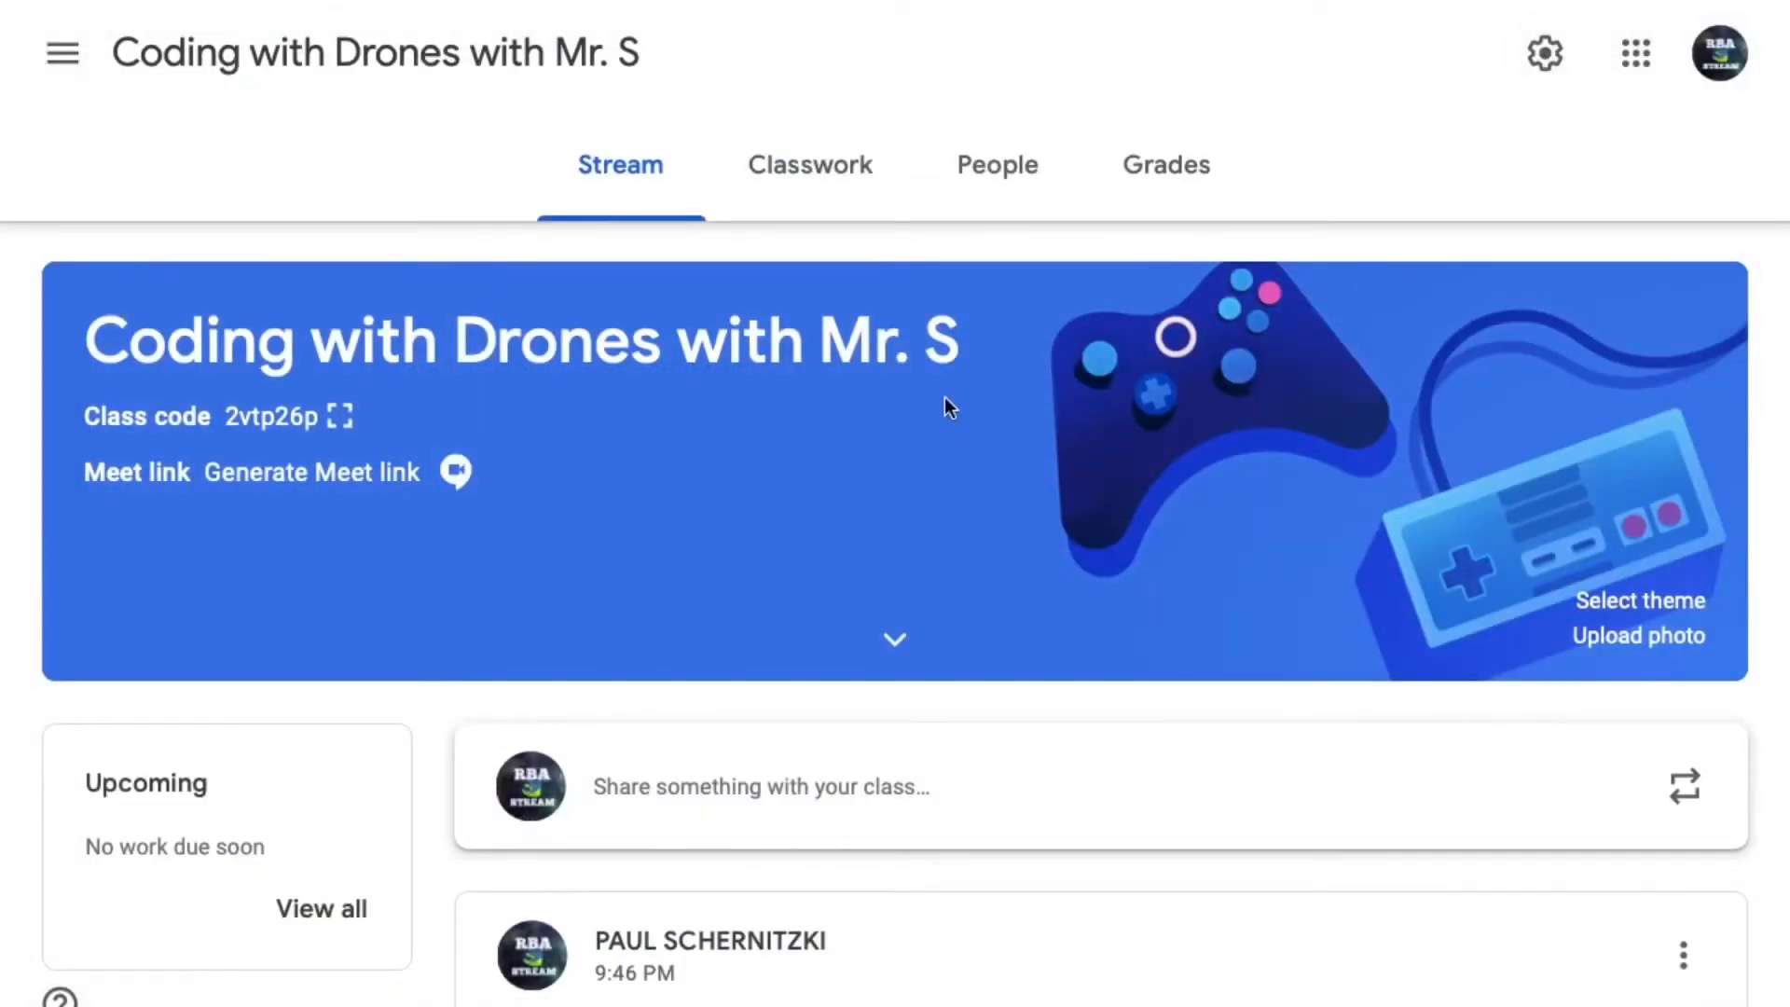
- Create a new classwork assignment with the title "The basics of coding"
{"action": "left_click", "coordinate": [805, 177]}
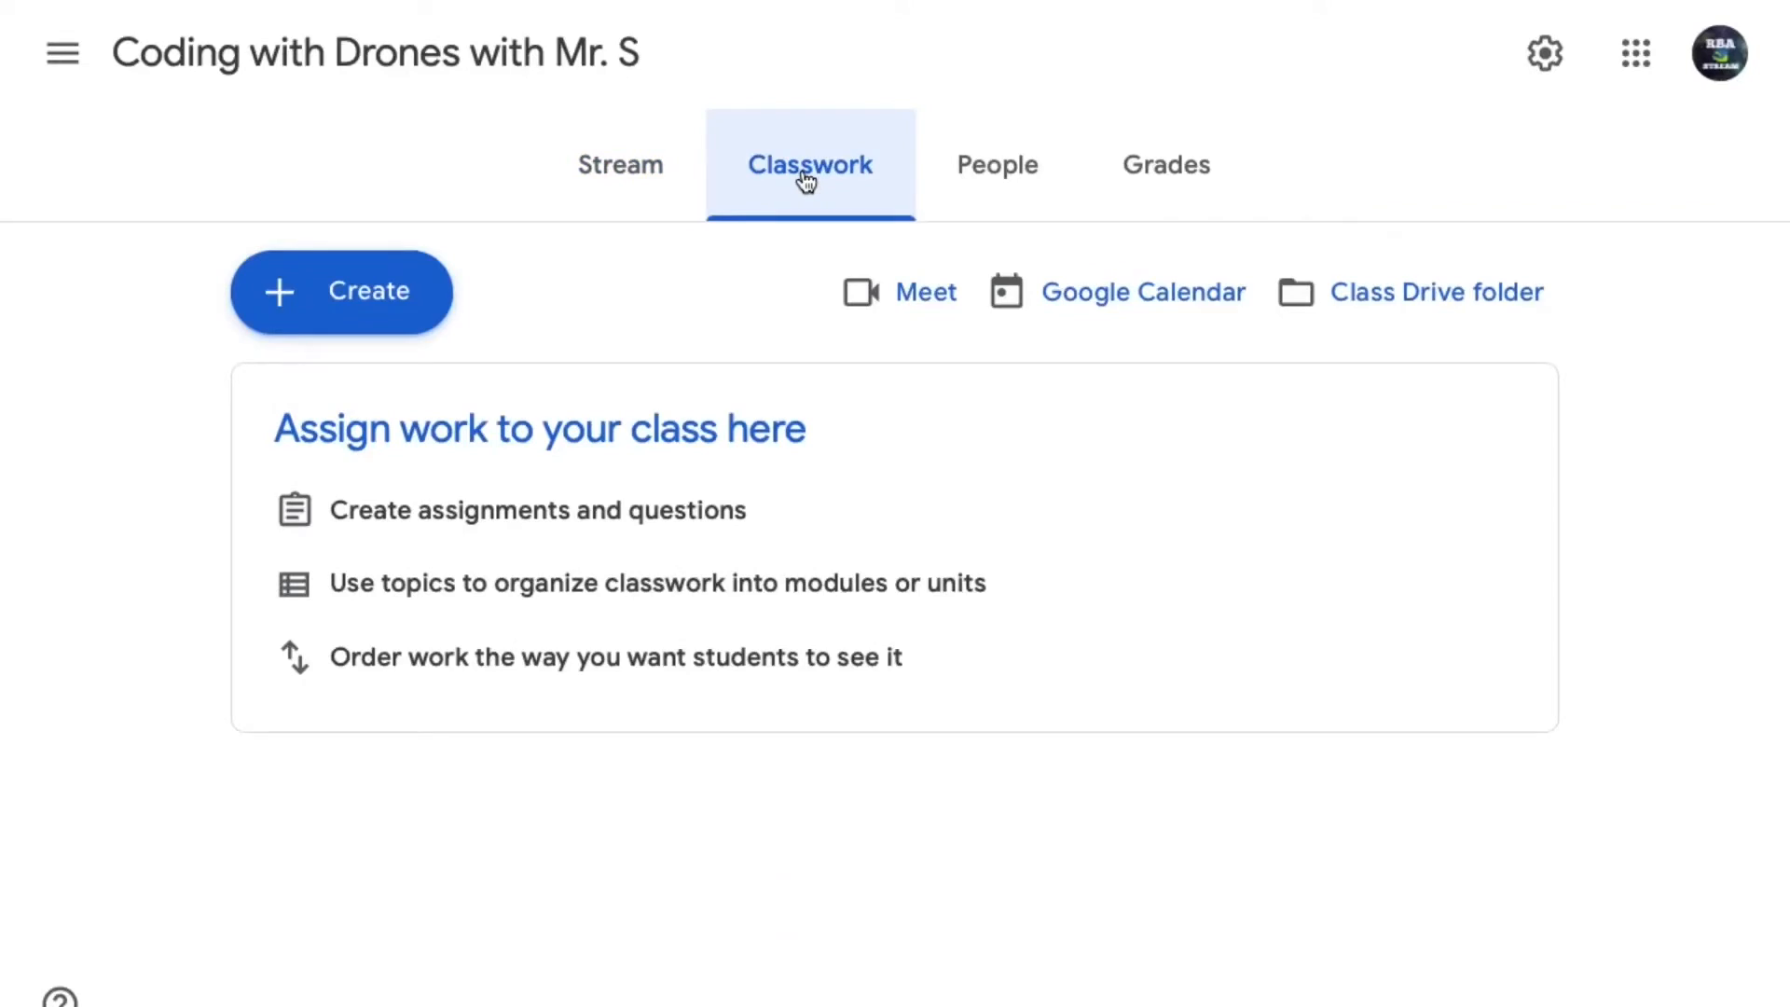
{"action": "left_click", "coordinate": [395, 295]}
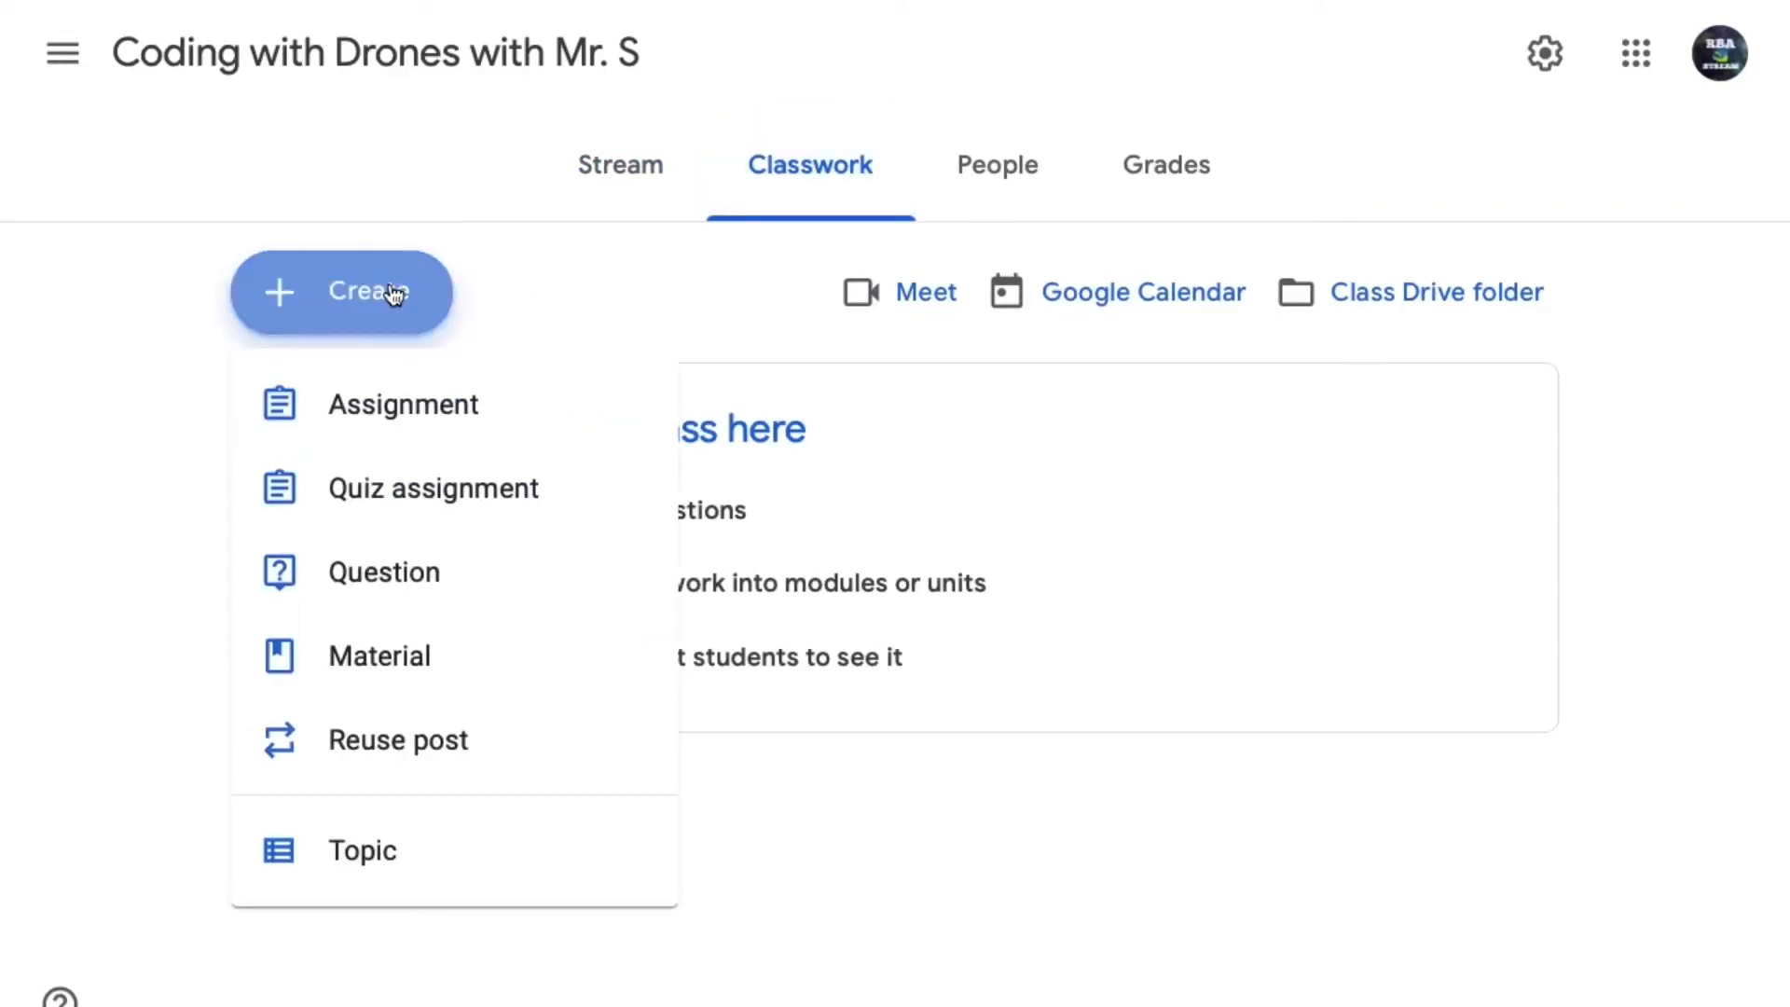
{"action": "left_click", "coordinate": [404, 428]}
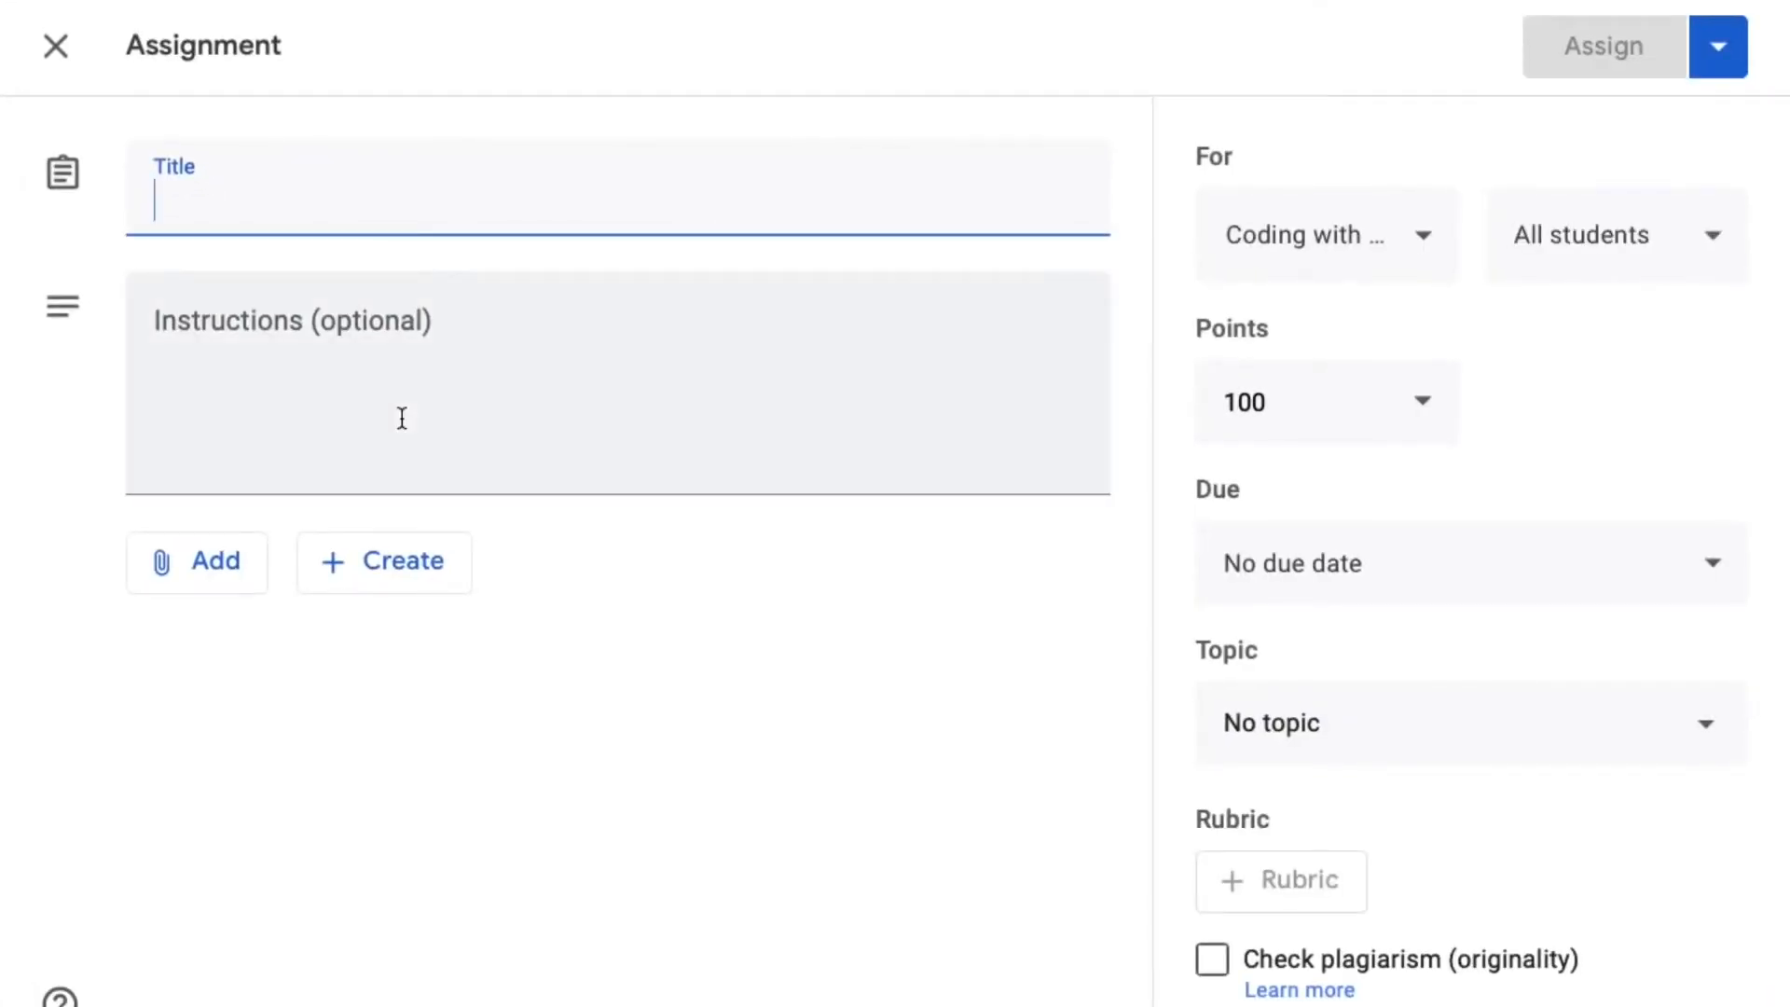
{"action": "type", "text": "The b"}
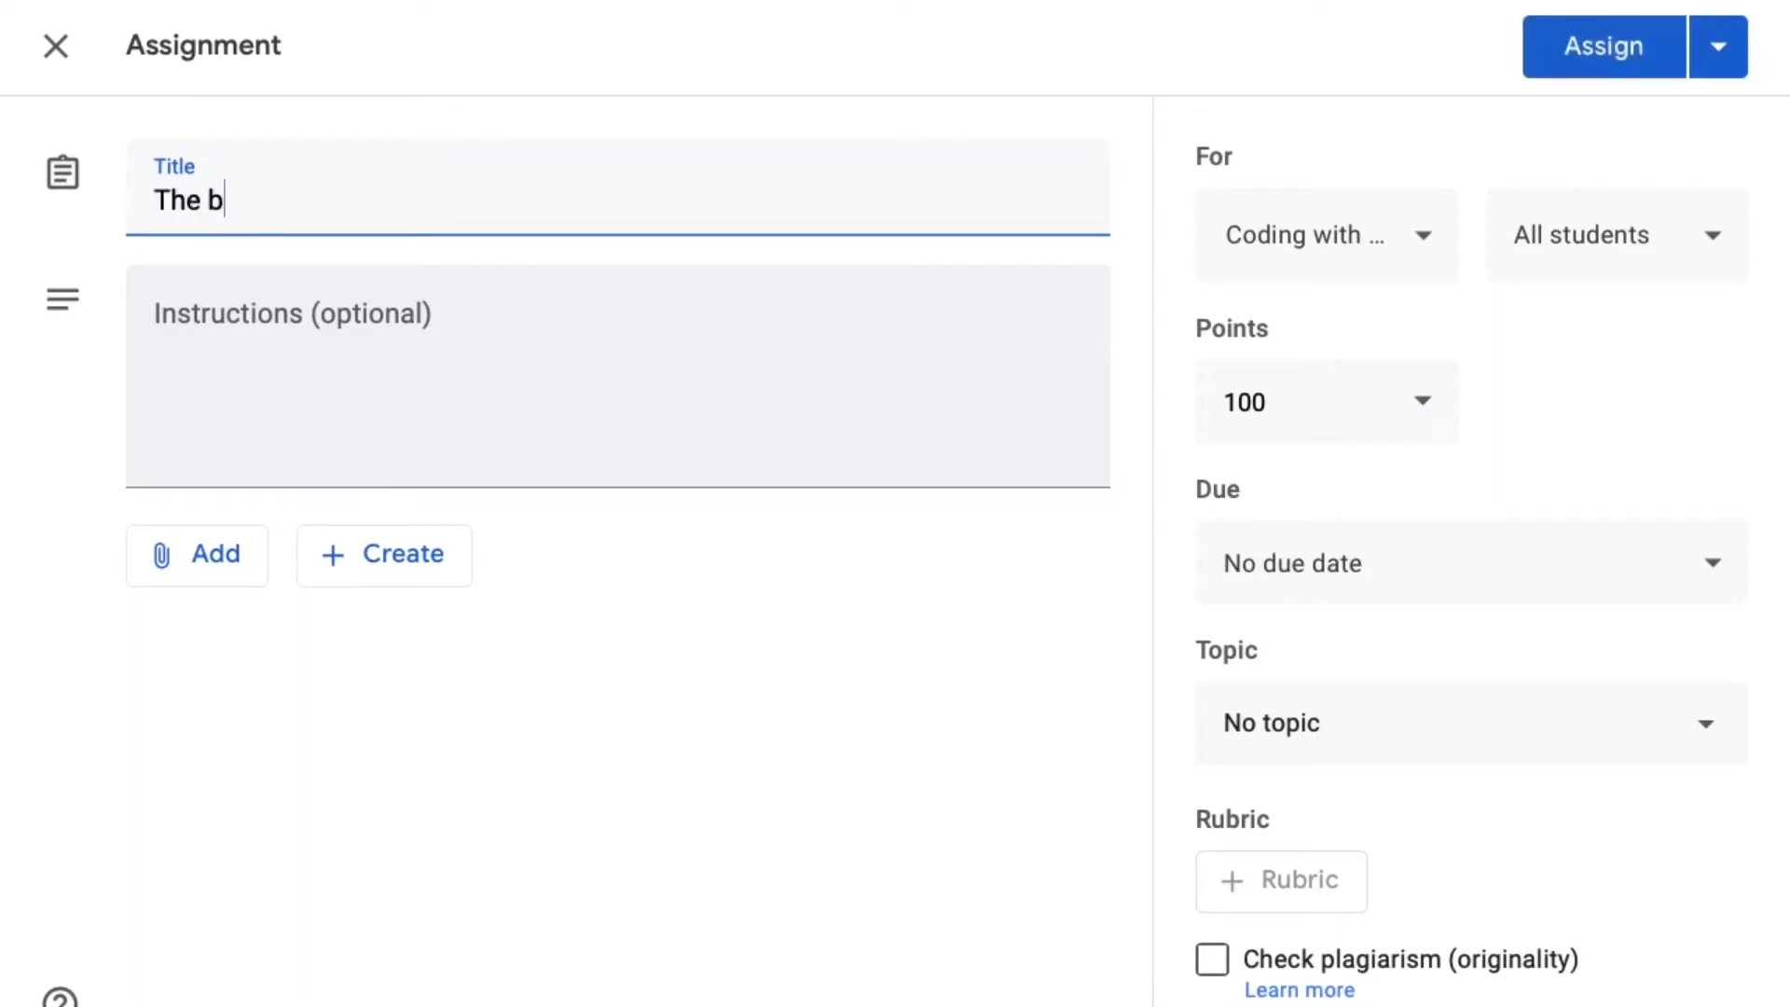
{"action": "type", "text": "asics of coding"}
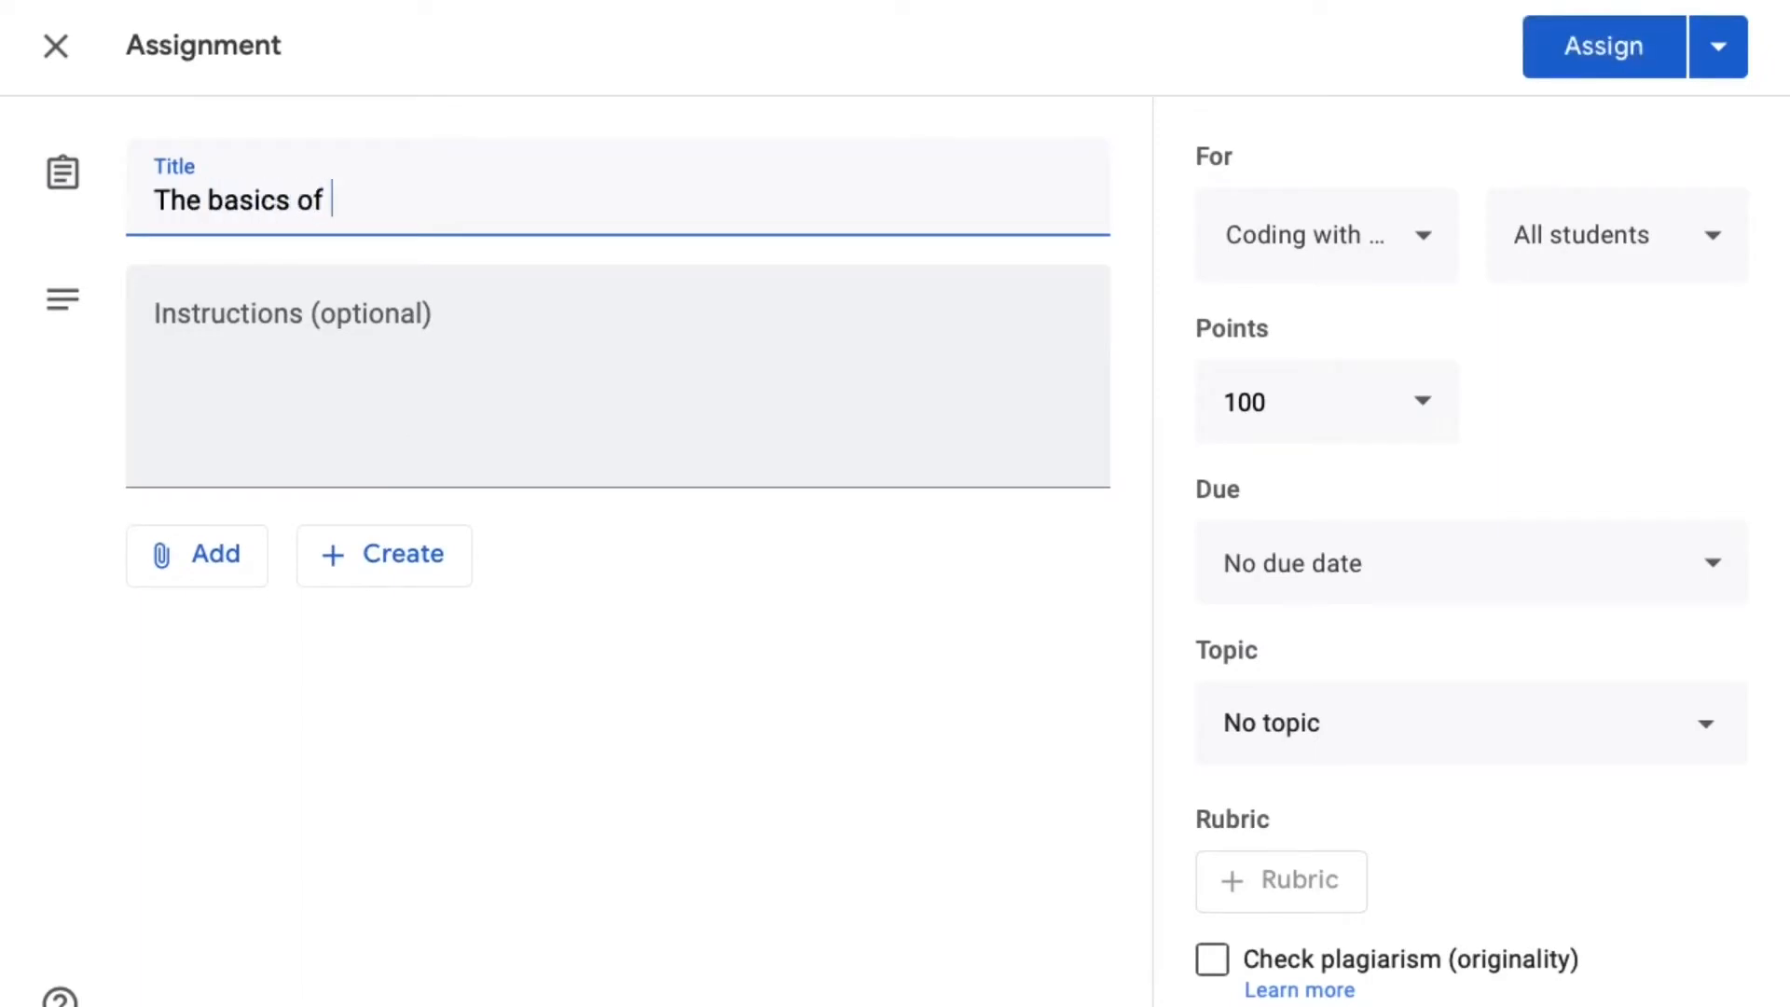
- Enter the assignment instructions "1. Watch the super fun flight video (linked below)." and "2. Try the assignment in the video." on separate lines
{"action": "left_click", "coordinate": [248, 359]}
{"action": "type", "text": "1. "}
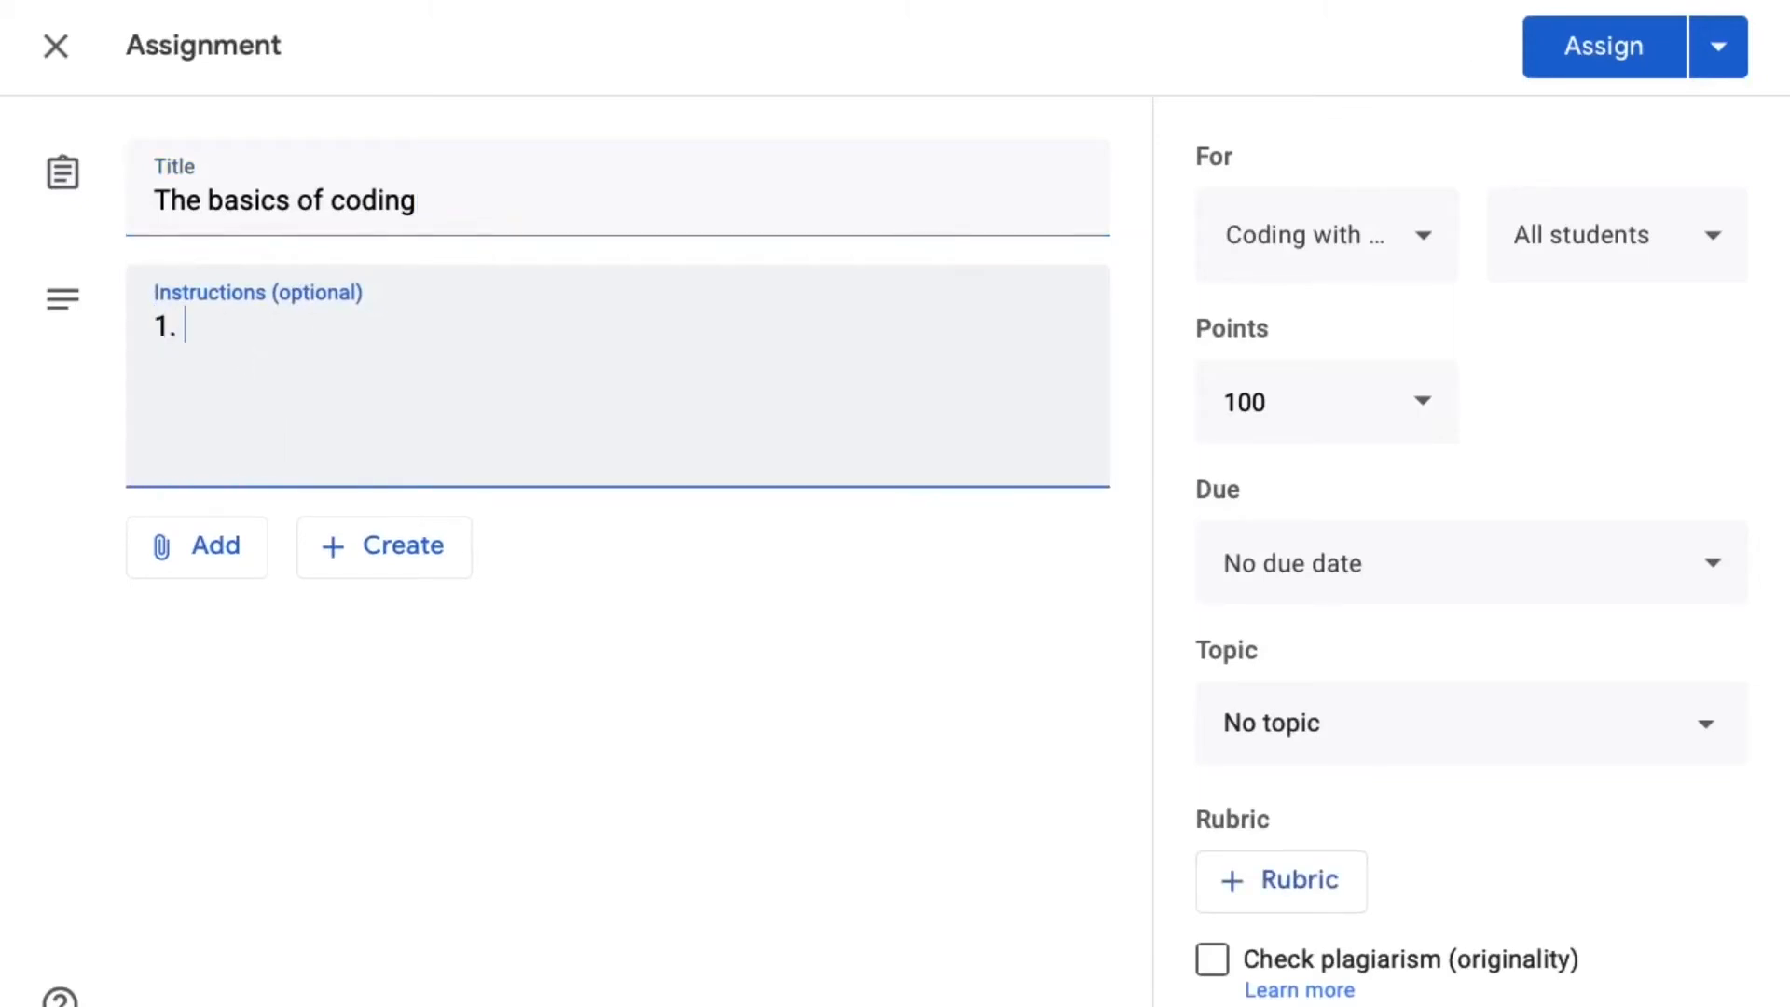
{"action": "type", "text": "Watch th"}
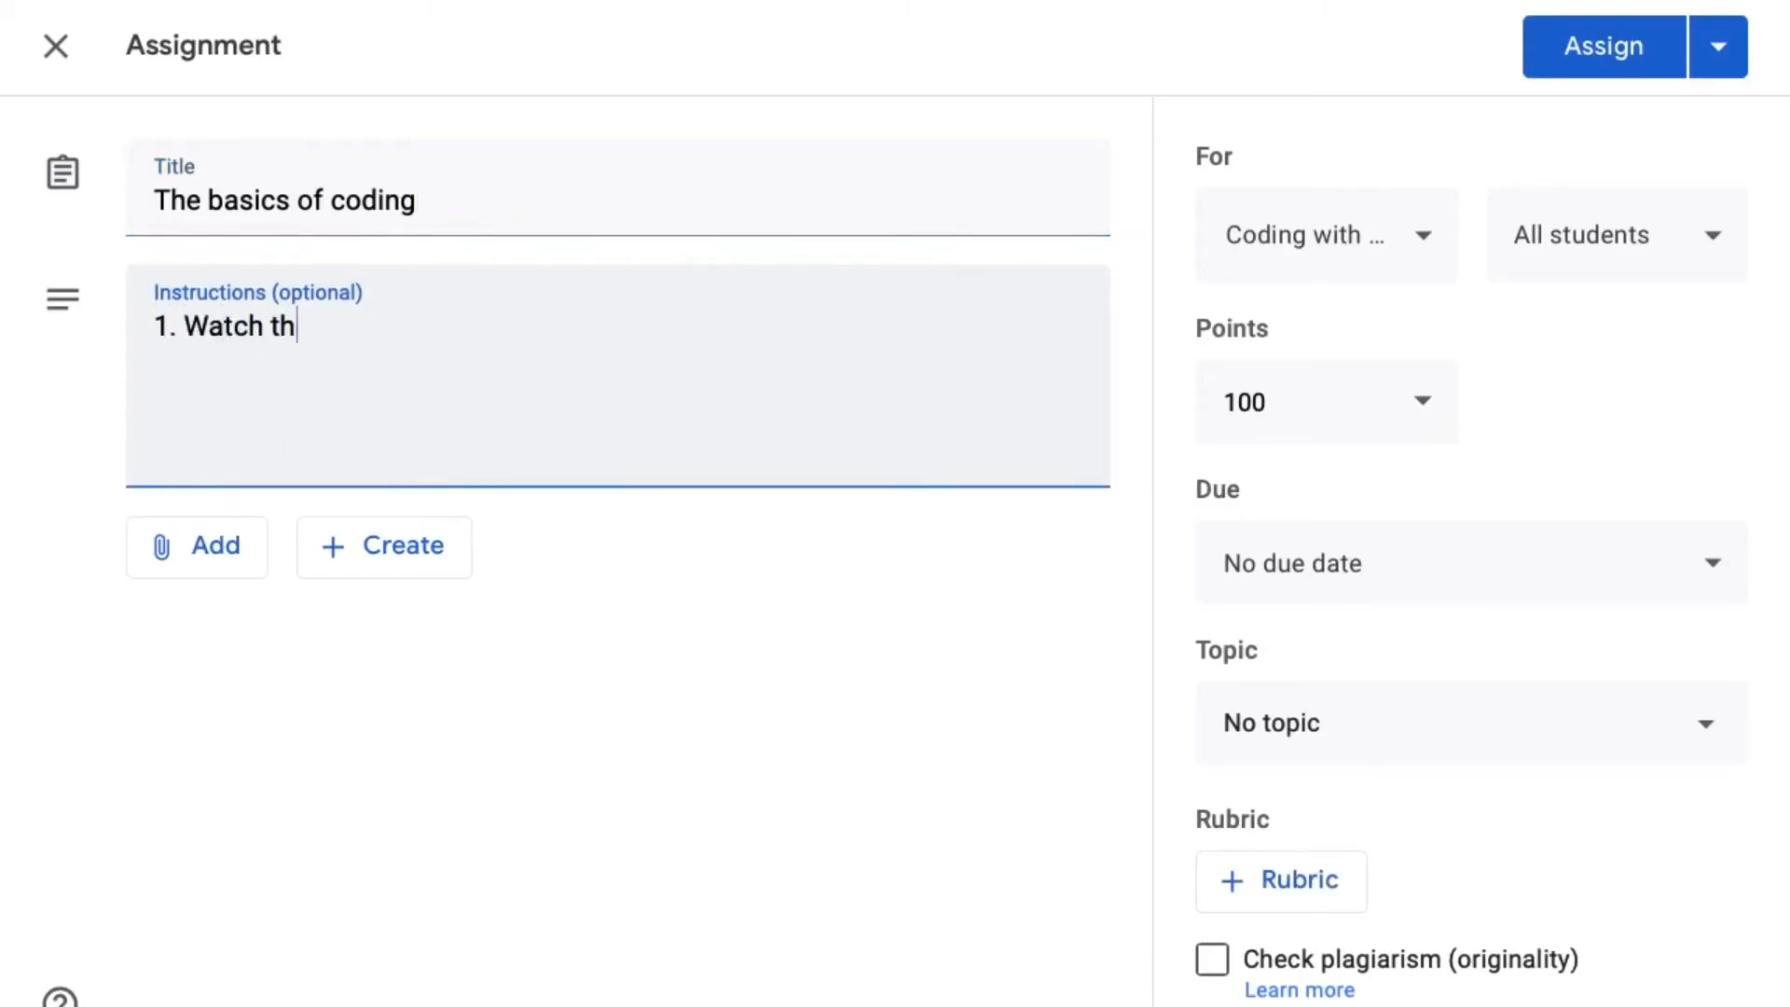
{"action": "type", "text": "e super fun flight video (linked "}
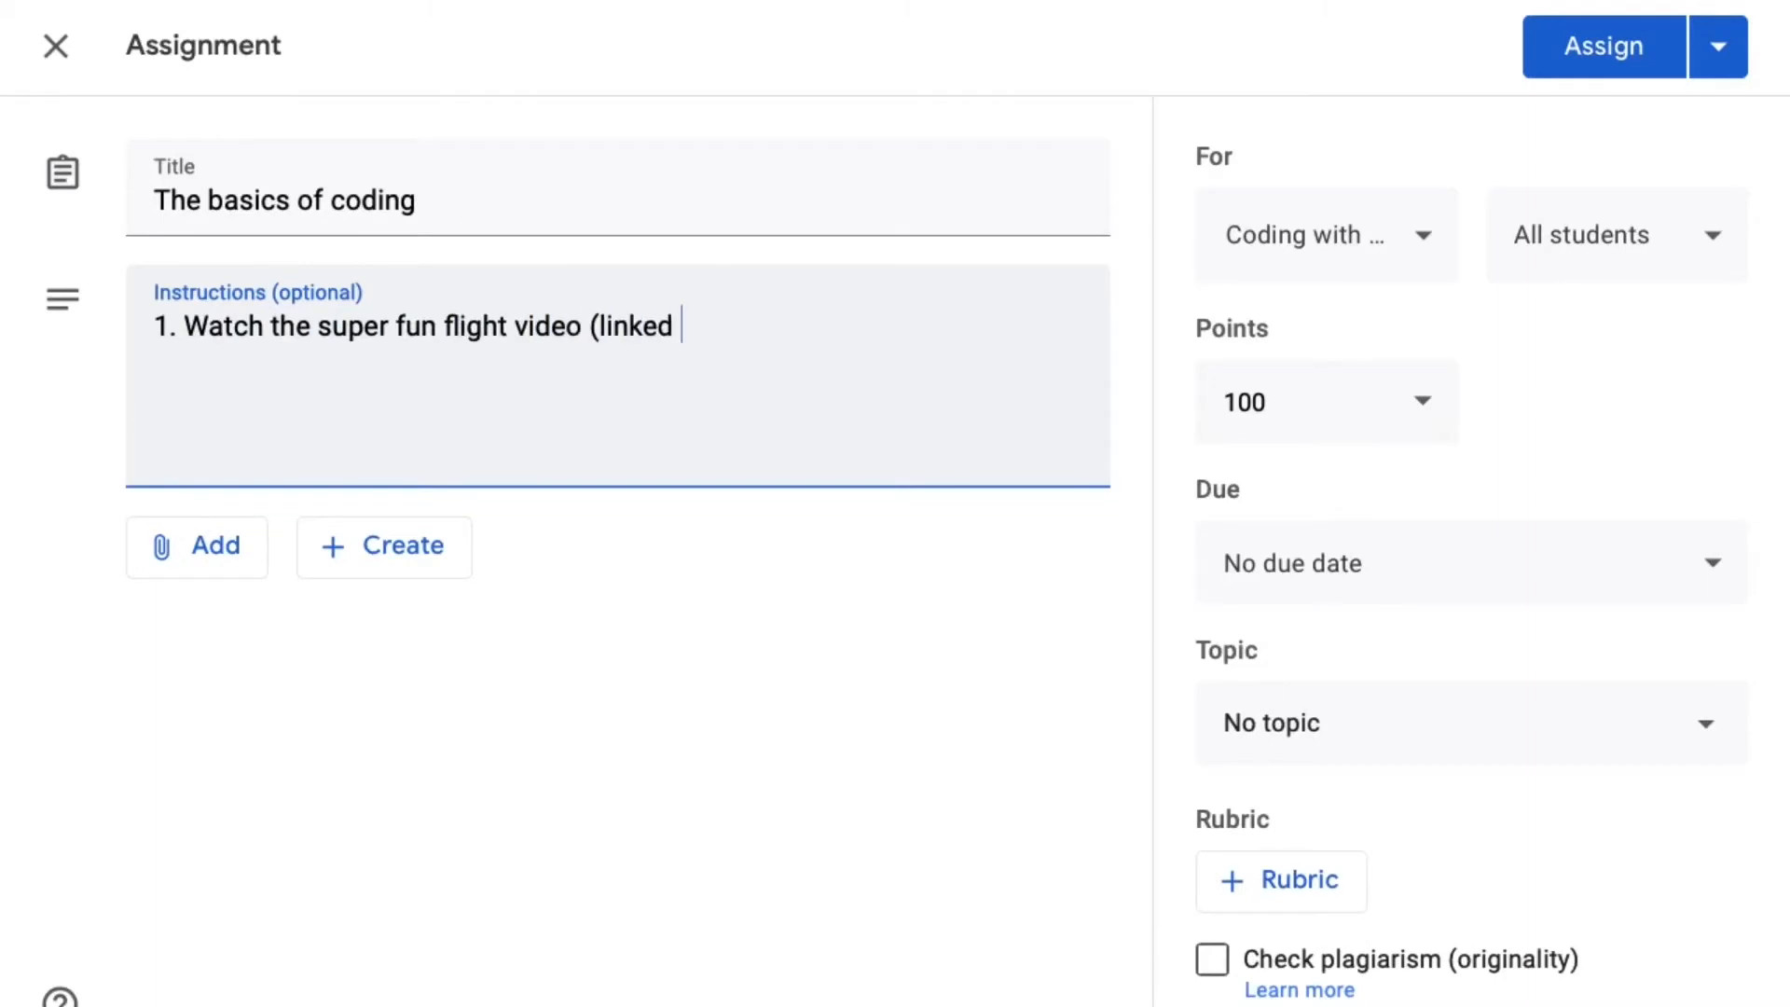
{"action": "type", "text": "below). 2. Try the assignment in the video."}
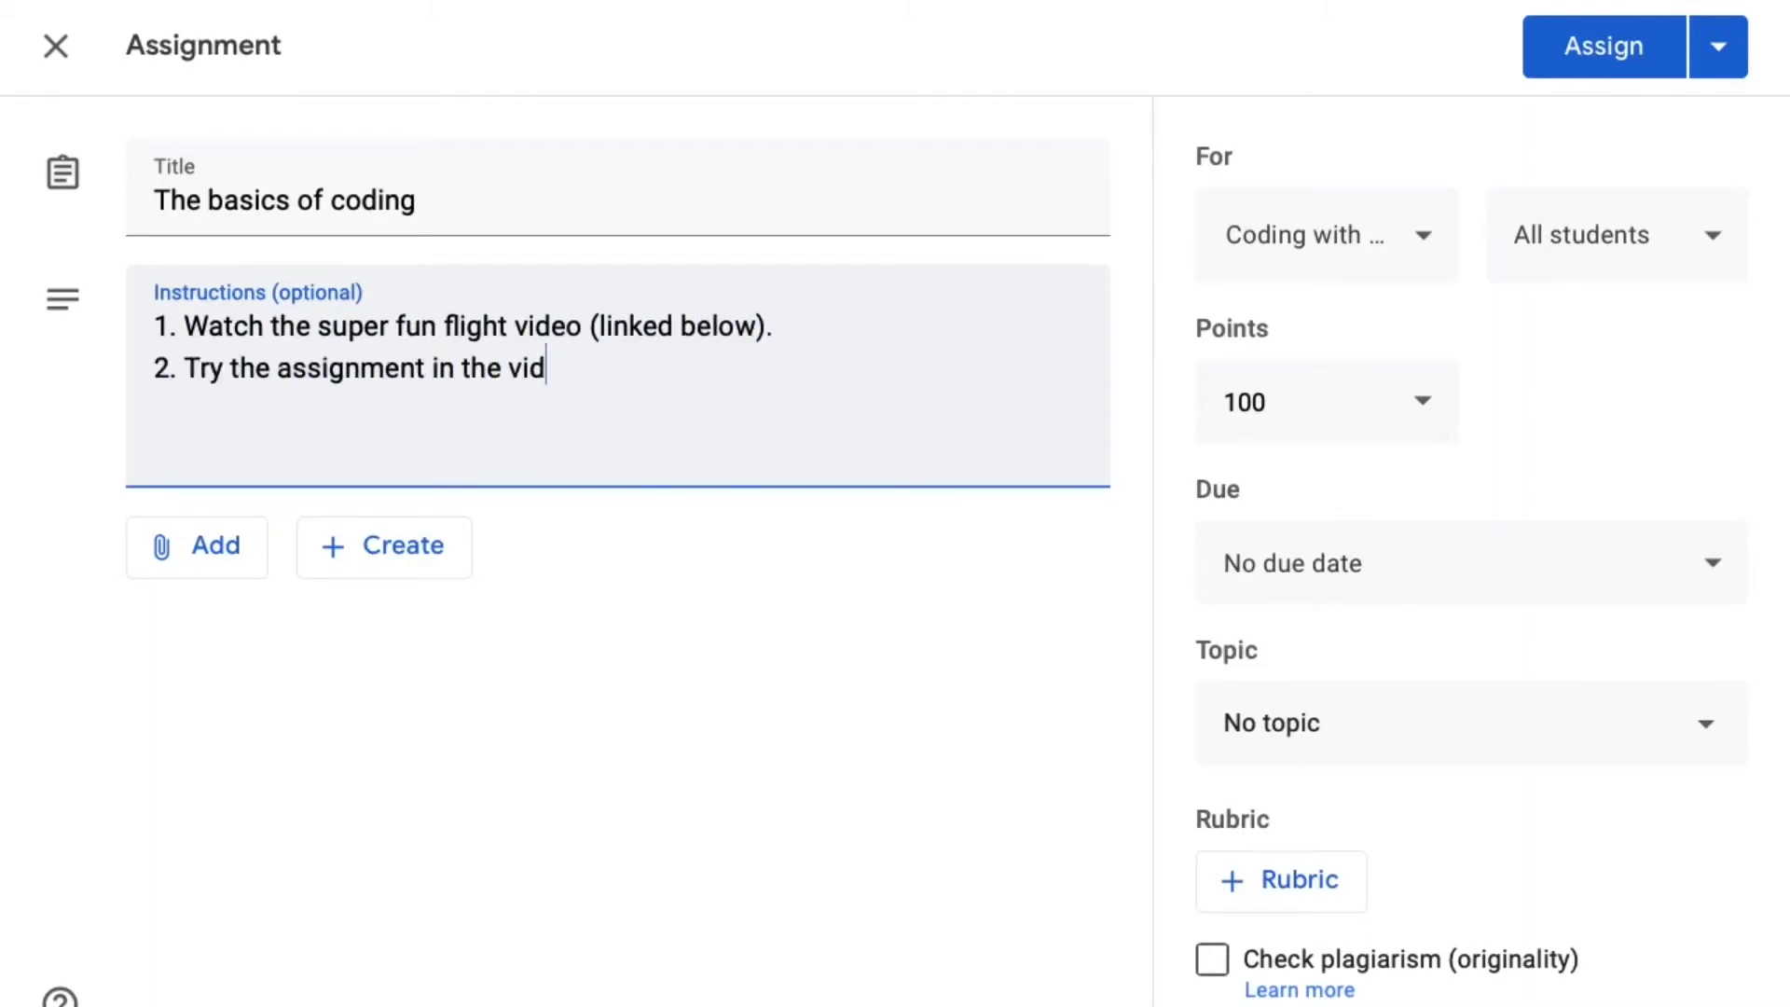
- Add a third instruction line, "3. Read the first chapter of the how to code guide (linked below)."
{"action": "key", "text": "Return"}
{"action": "type", "text": "Read the first chapter of the how to c"}
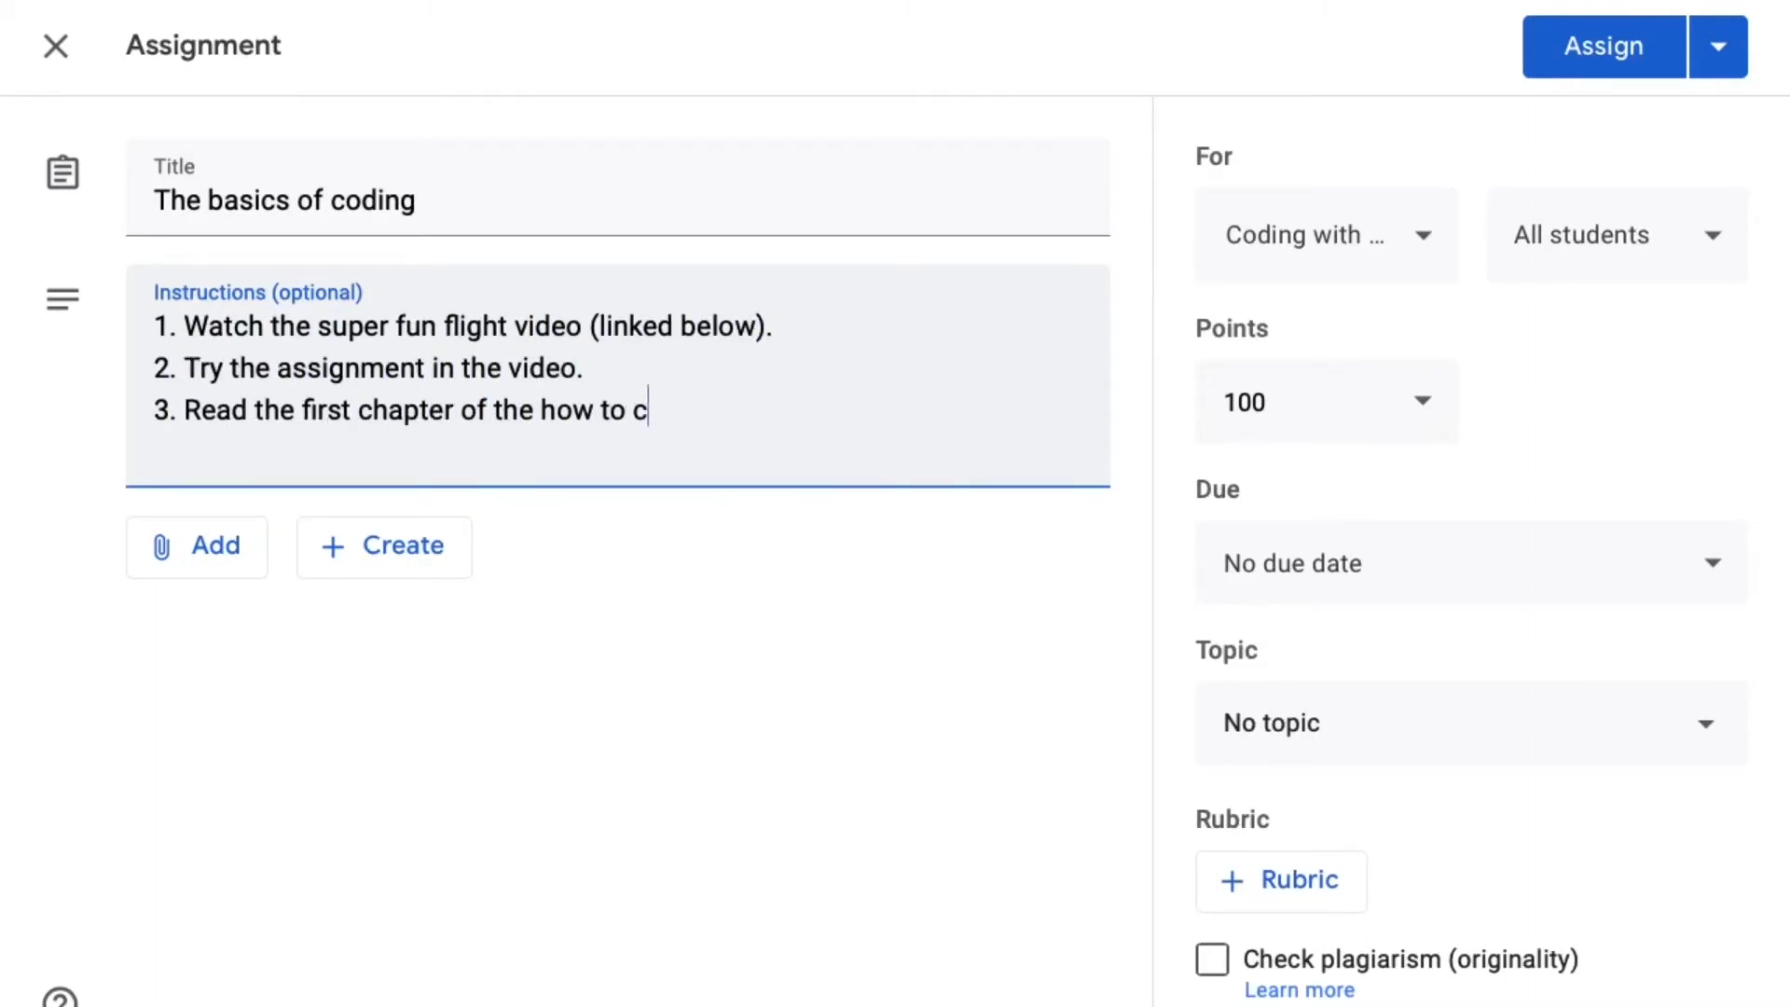
{"action": "type", "text": "ode guide (linked below)."}
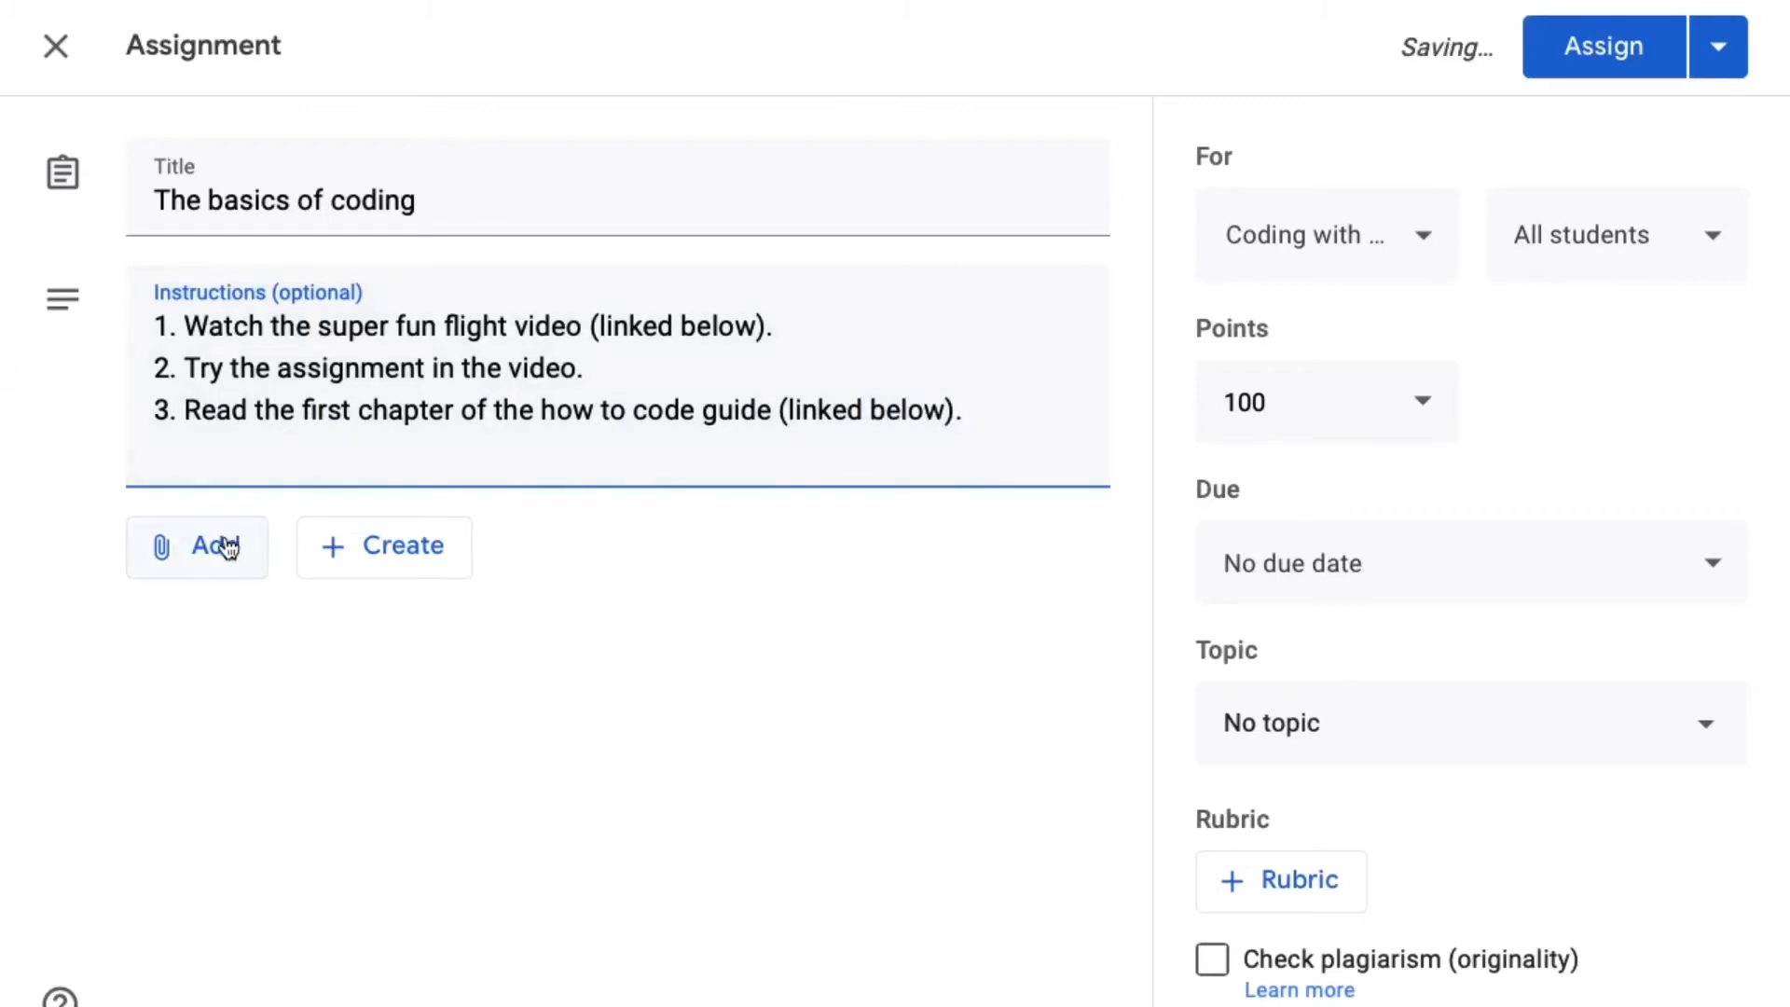
- Search YouTube for "stream block party flight" and attach the video "STREAM block party episode 4 (Part 1 of 2) Flight!" to the assignment
{"action": "left_click", "coordinate": [228, 548]}
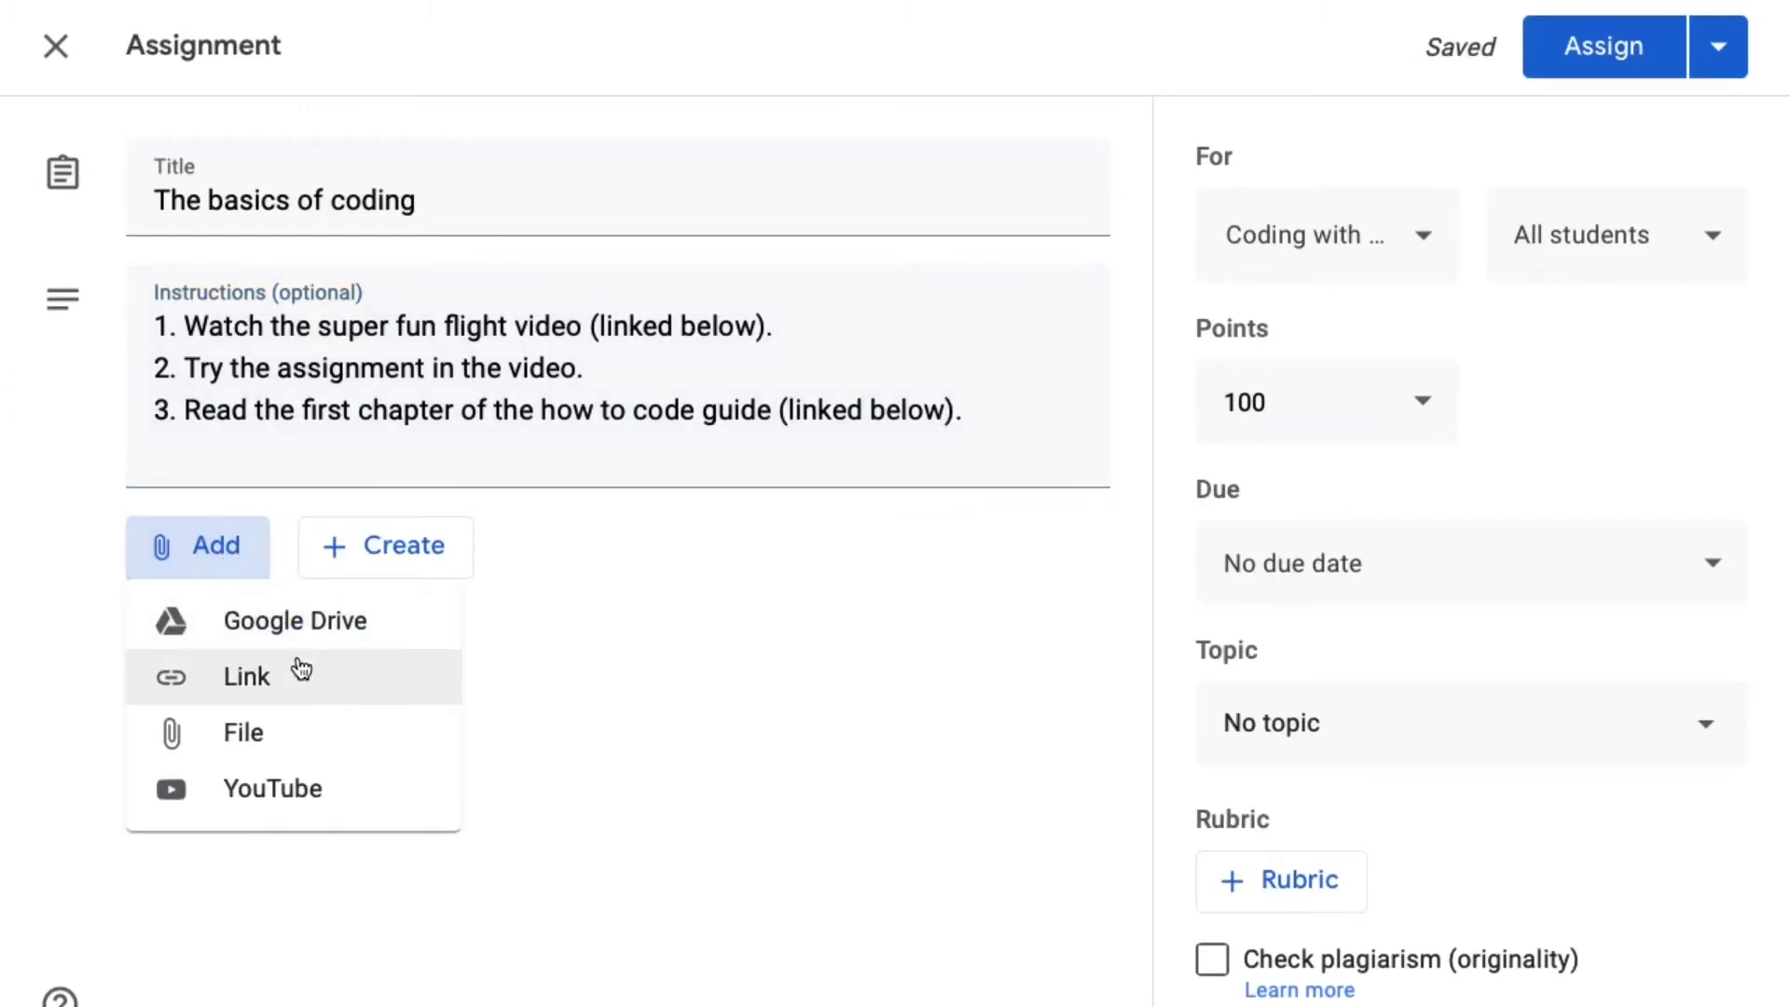
{"action": "left_click", "coordinate": [298, 796]}
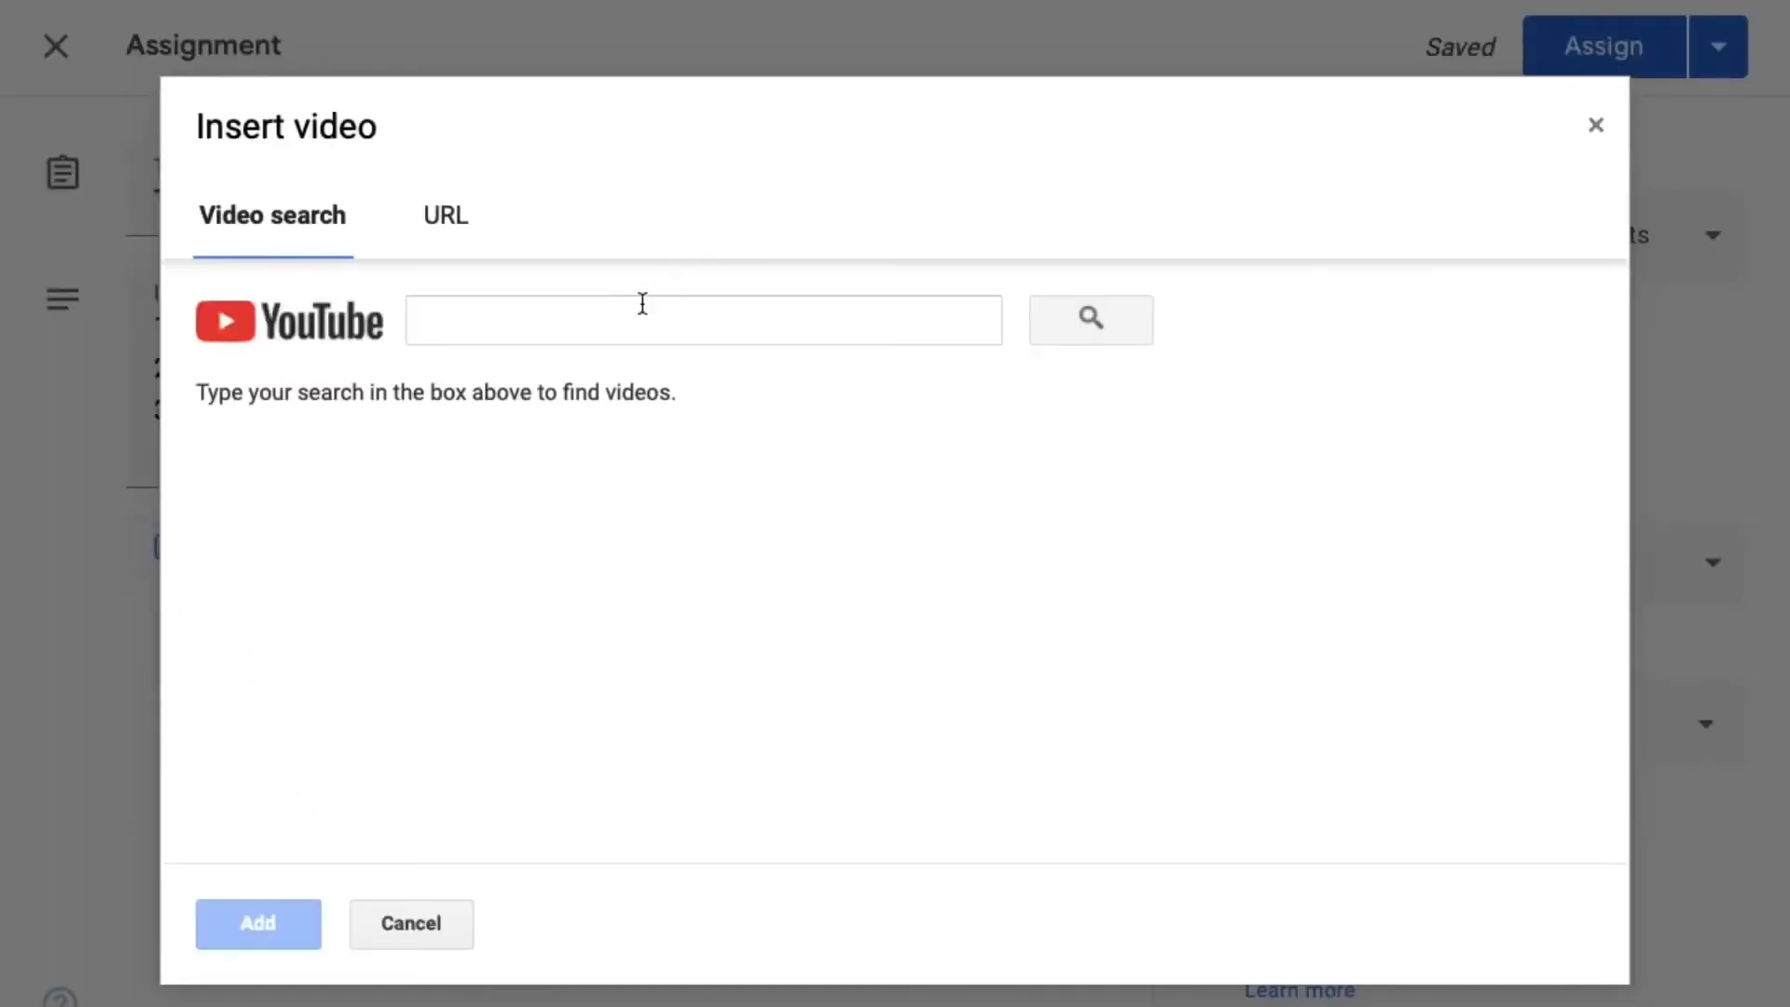
{"action": "left_click", "coordinate": [643, 304]}
{"action": "type", "text": "ster"}
{"action": "key", "text": "BackSpace"}
{"action": "key", "text": "BackSpace"}
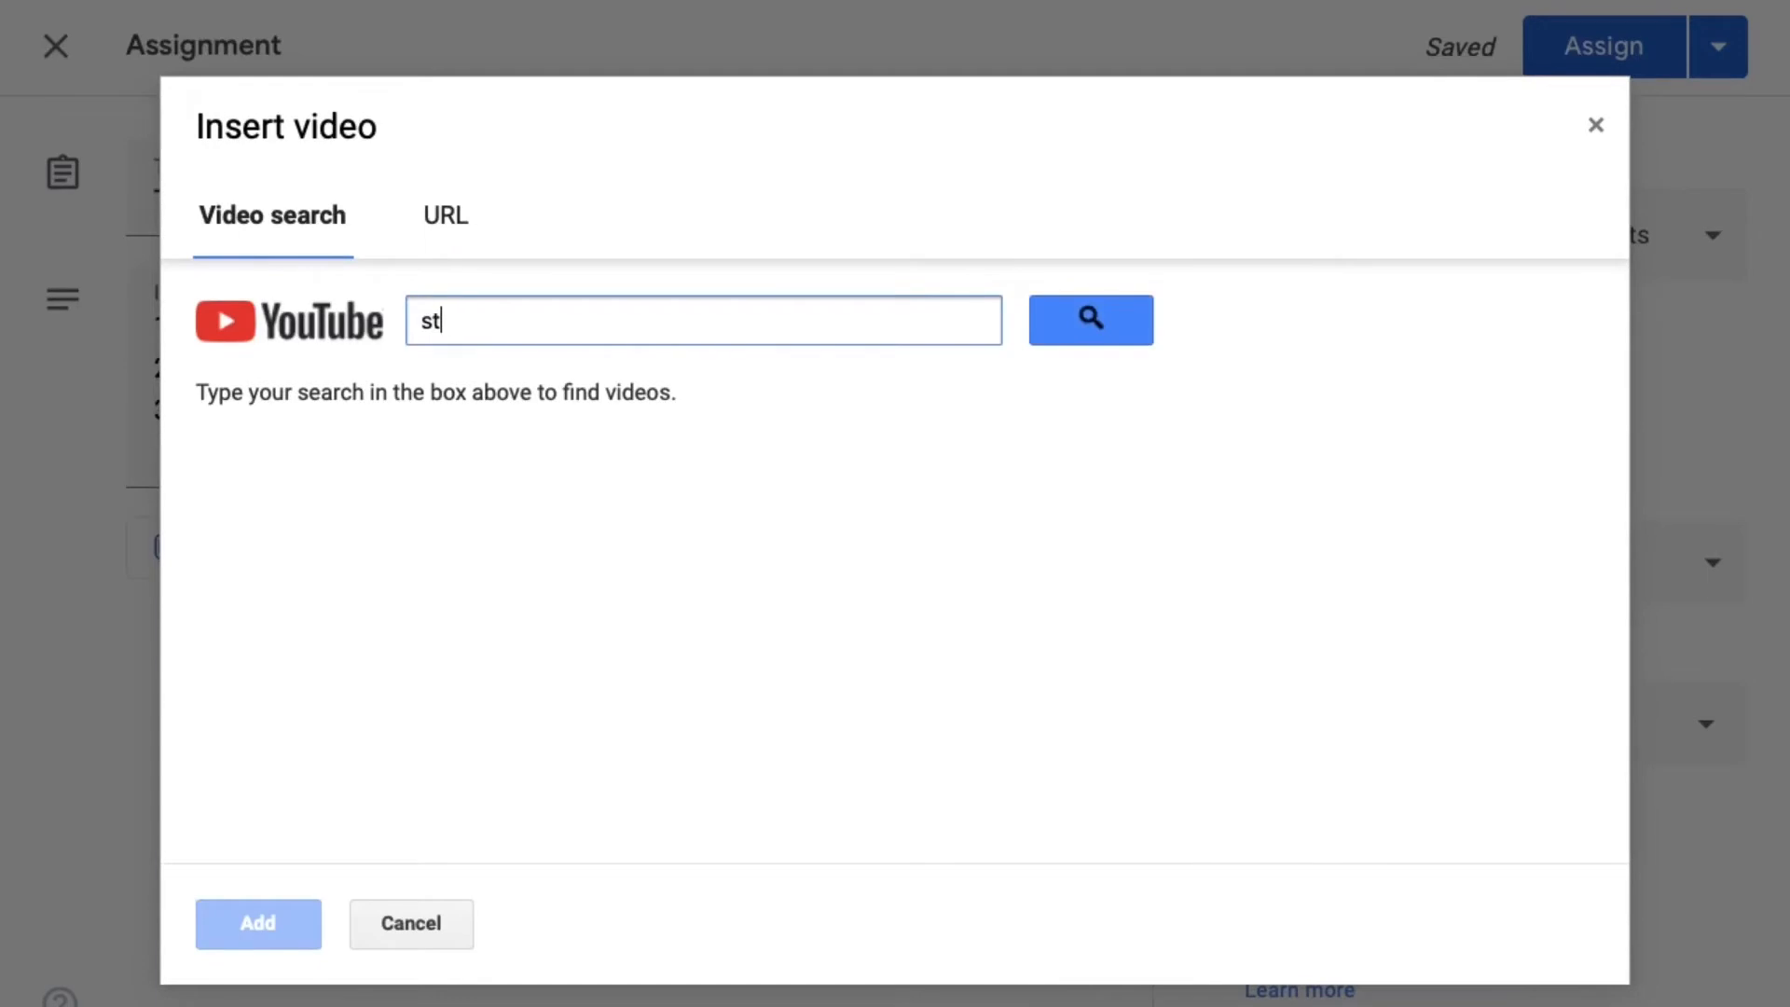
{"action": "type", "text": "ream block part"}
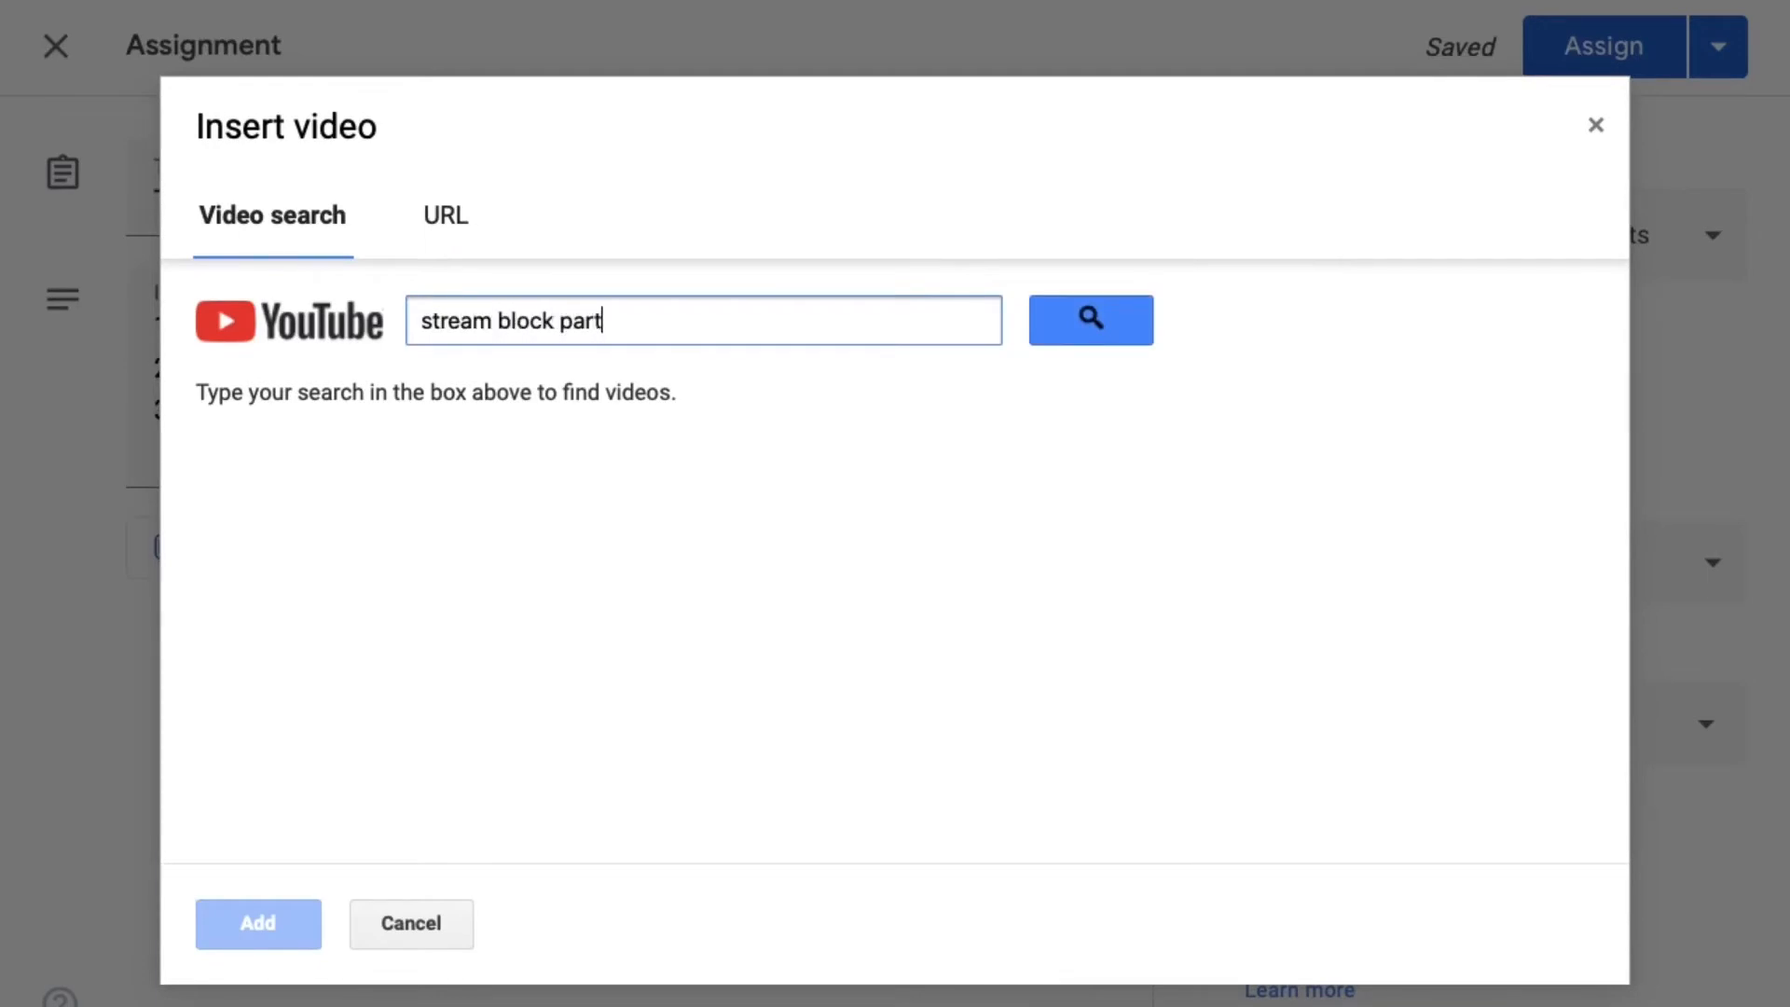
{"action": "type", "text": "y flight"}
{"action": "key", "text": "Return"}
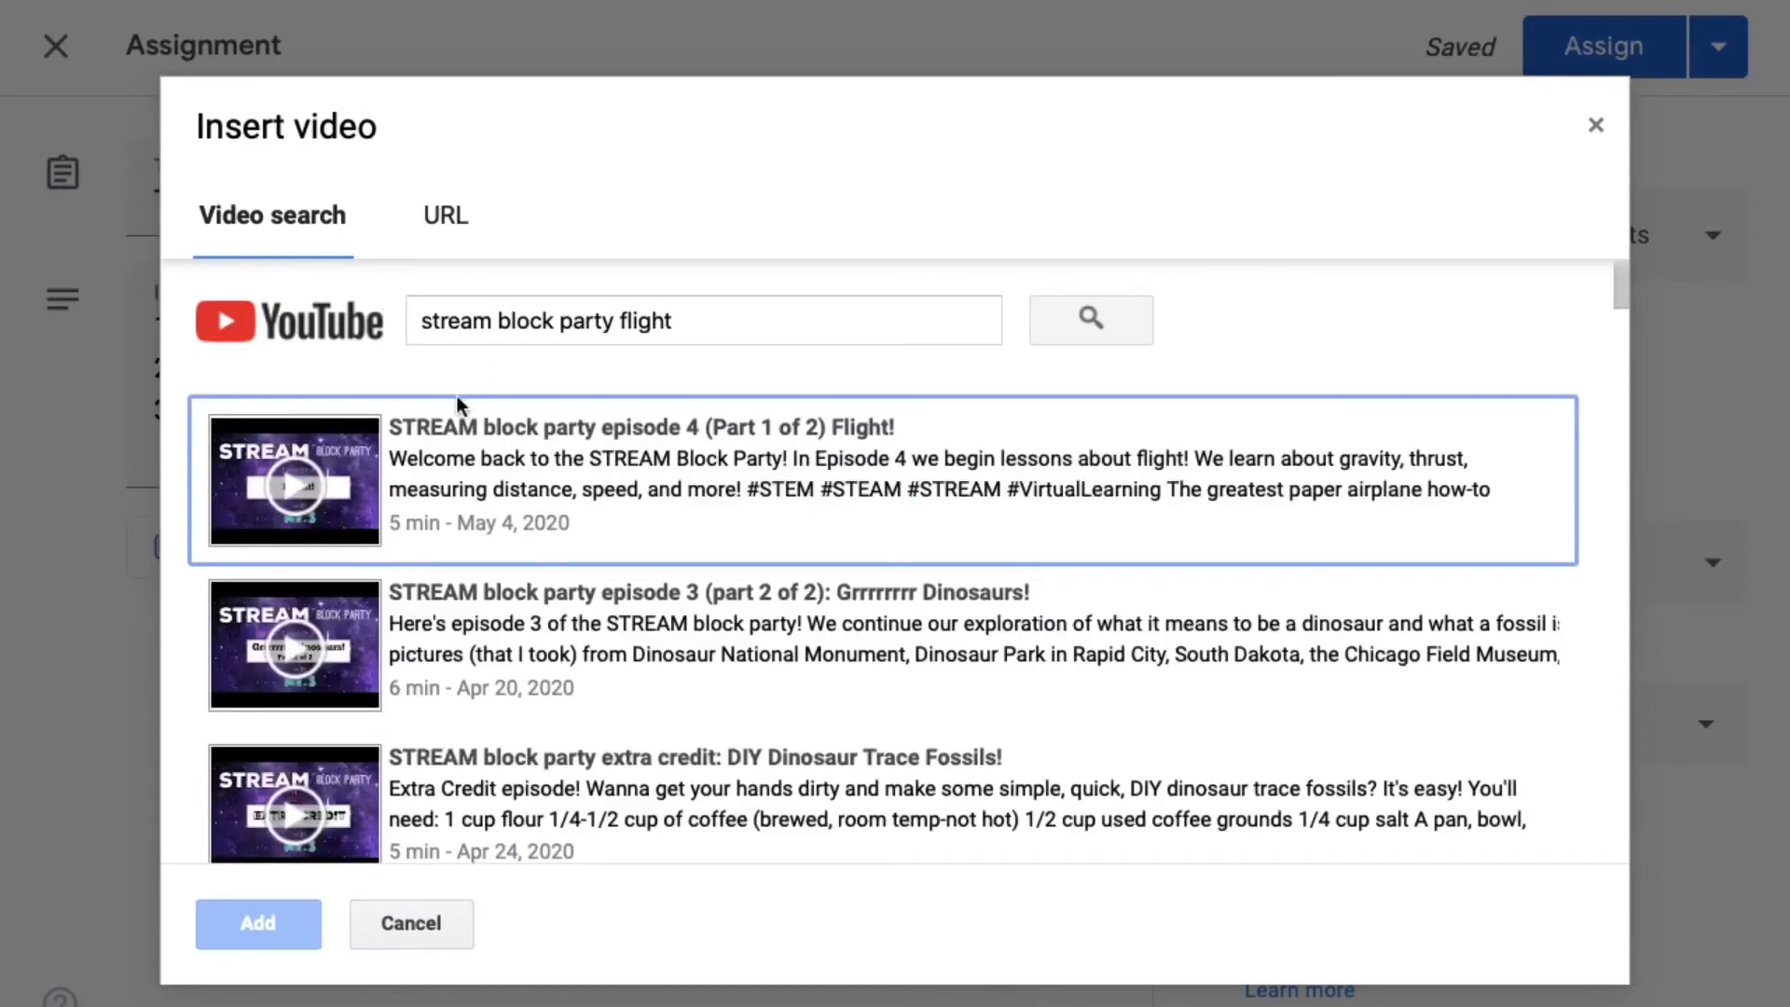
{"action": "left_click", "coordinate": [437, 459]}
{"action": "left_click", "coordinate": [259, 924]}
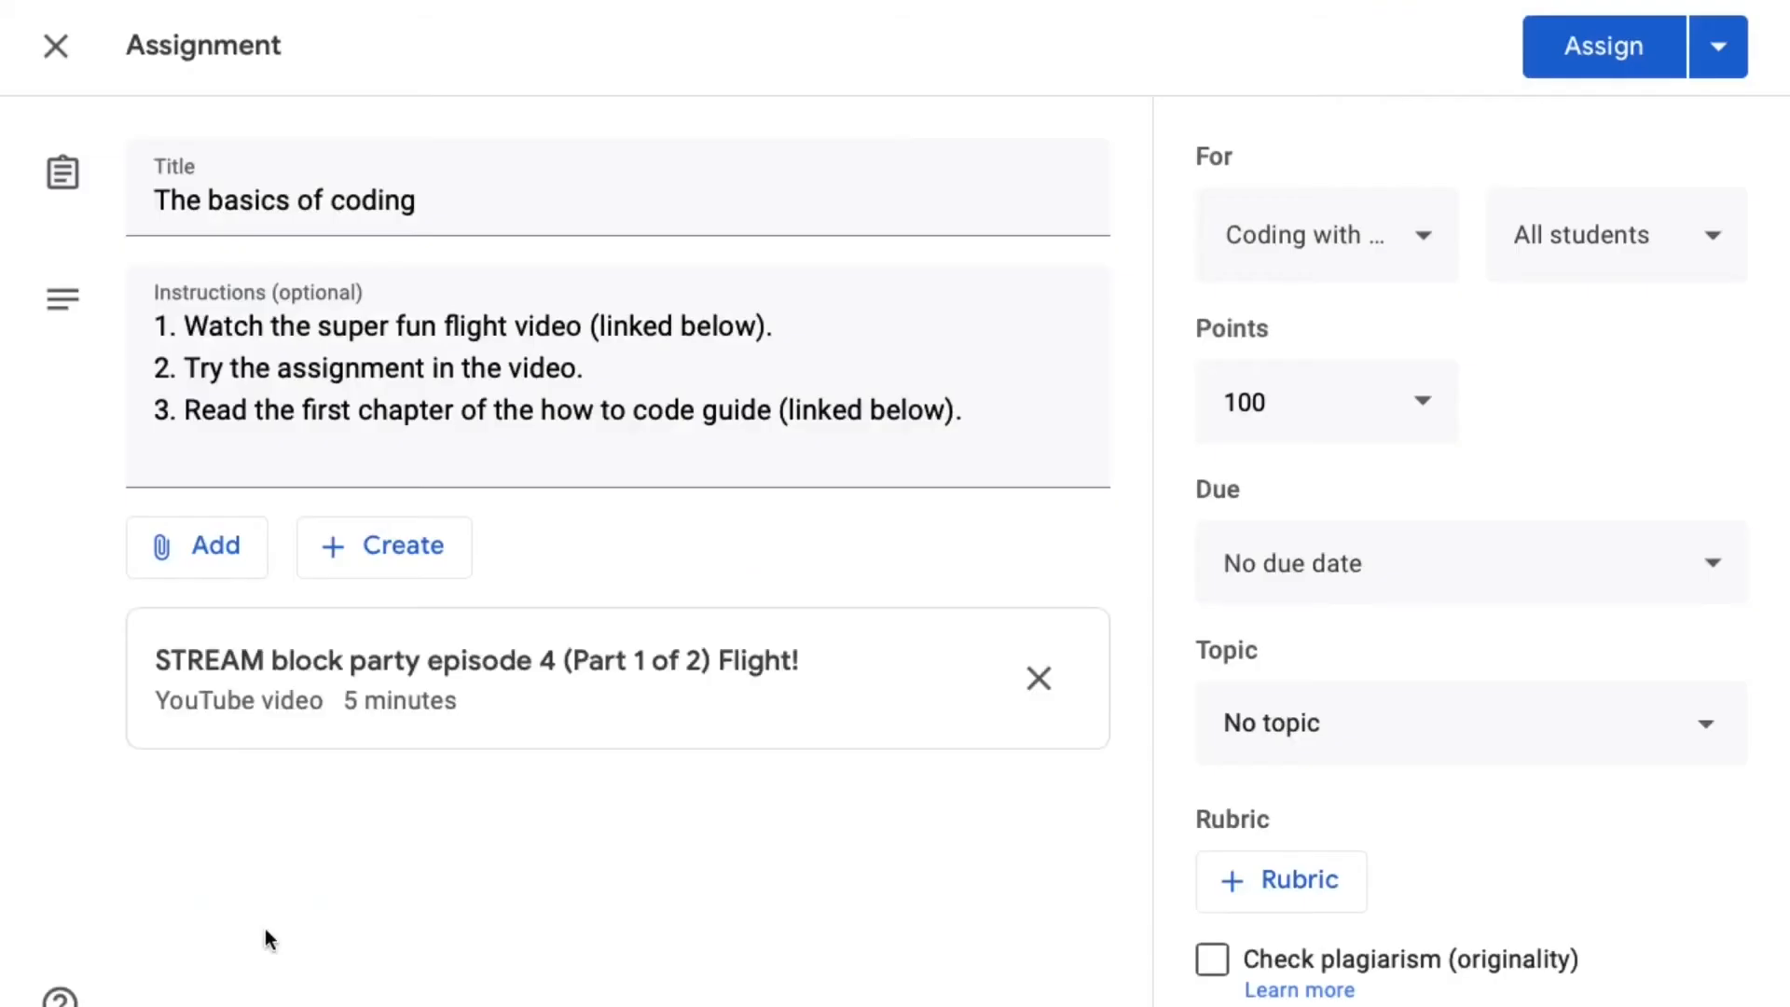
{"action": "left_click", "coordinate": [245, 562]}
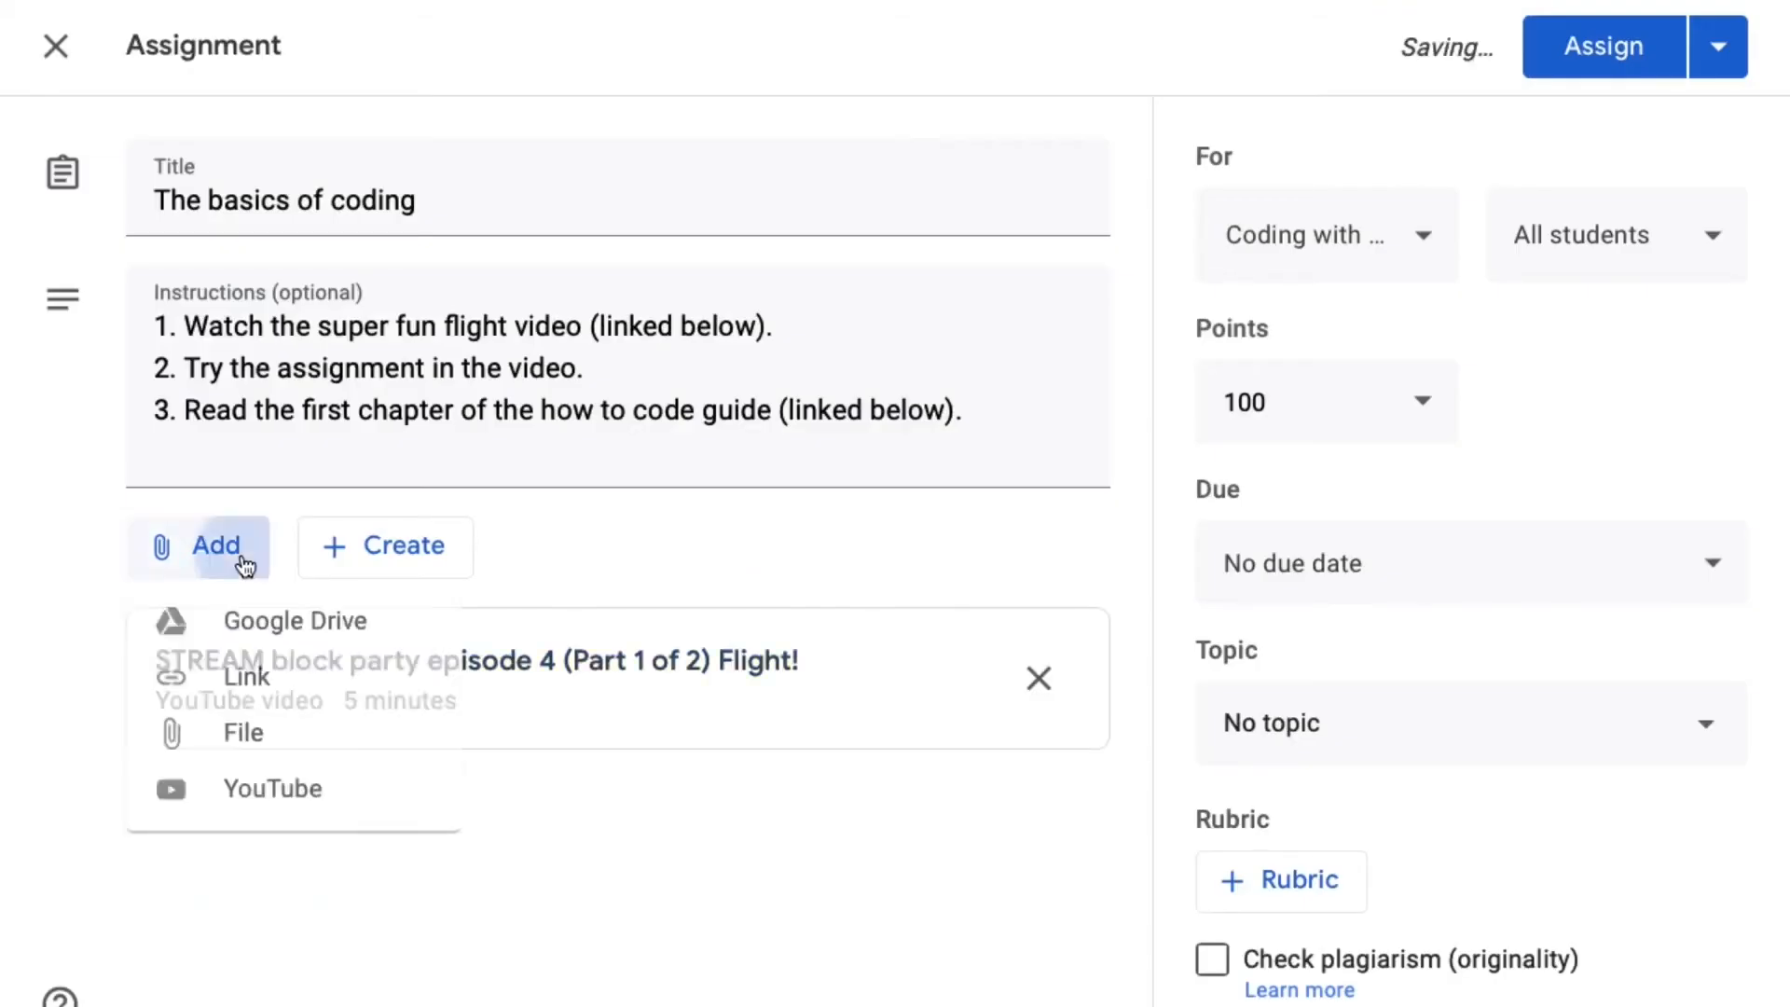
{"action": "left_click", "coordinate": [244, 679]}
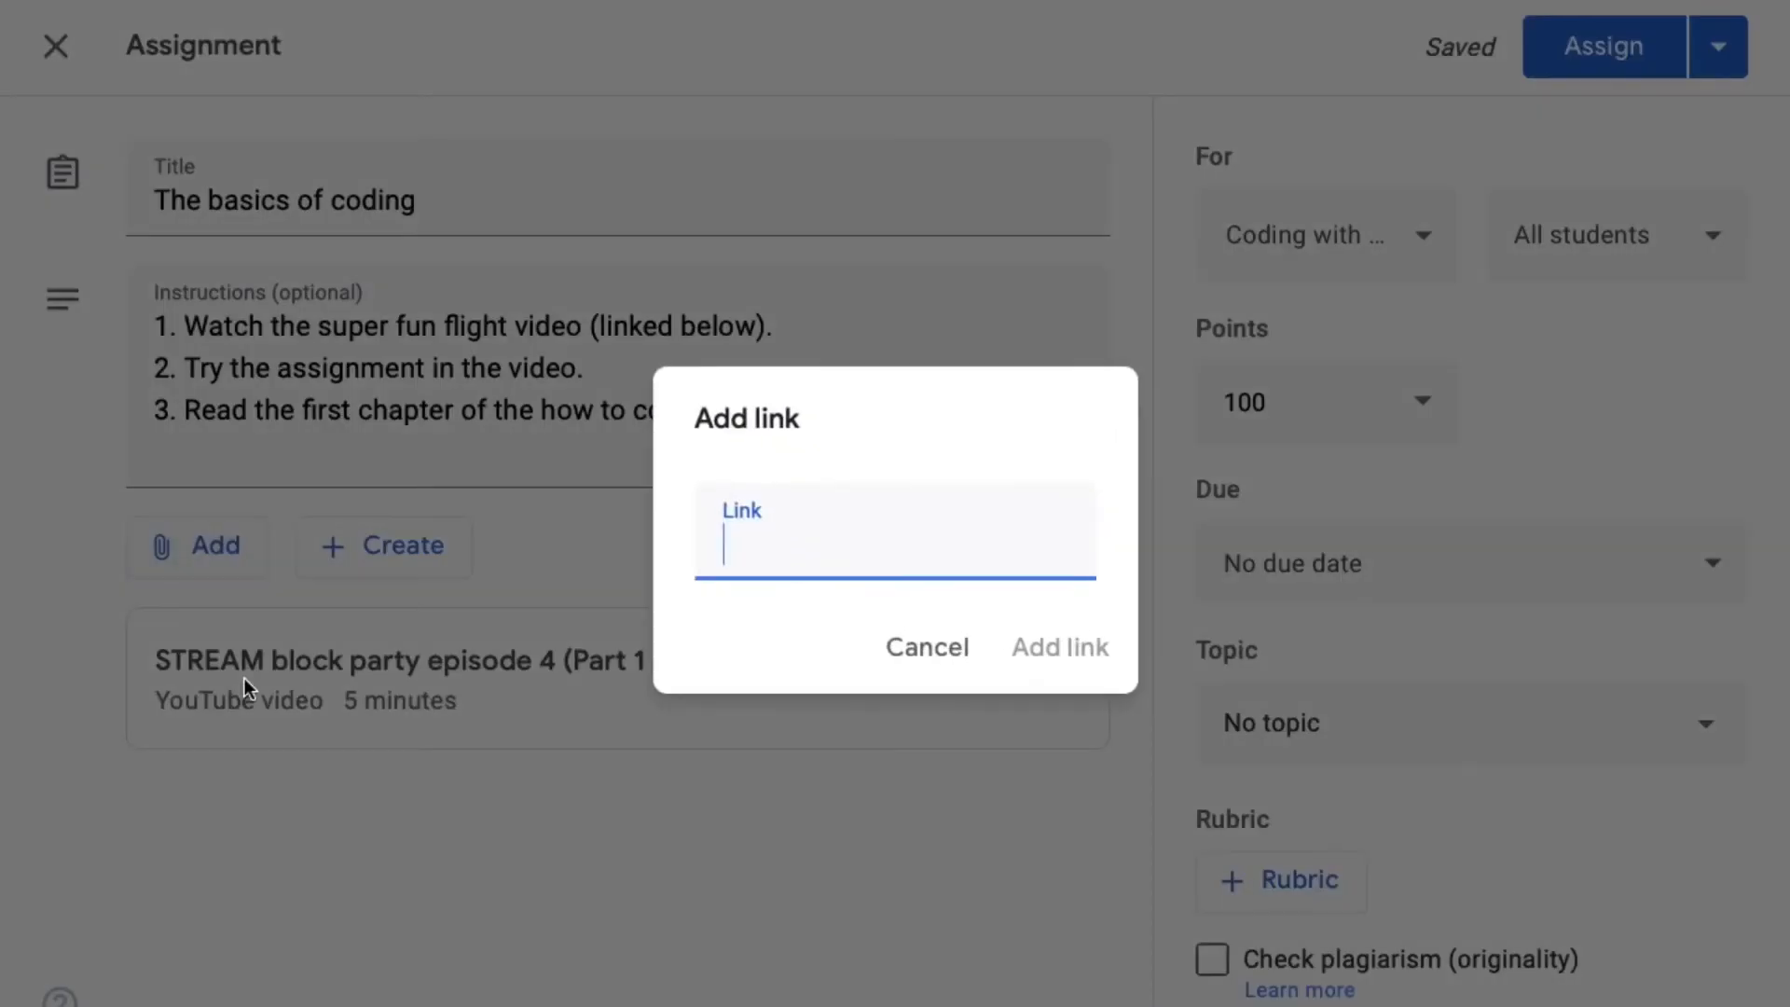
{"action": "left_click", "coordinate": [902, 649]}
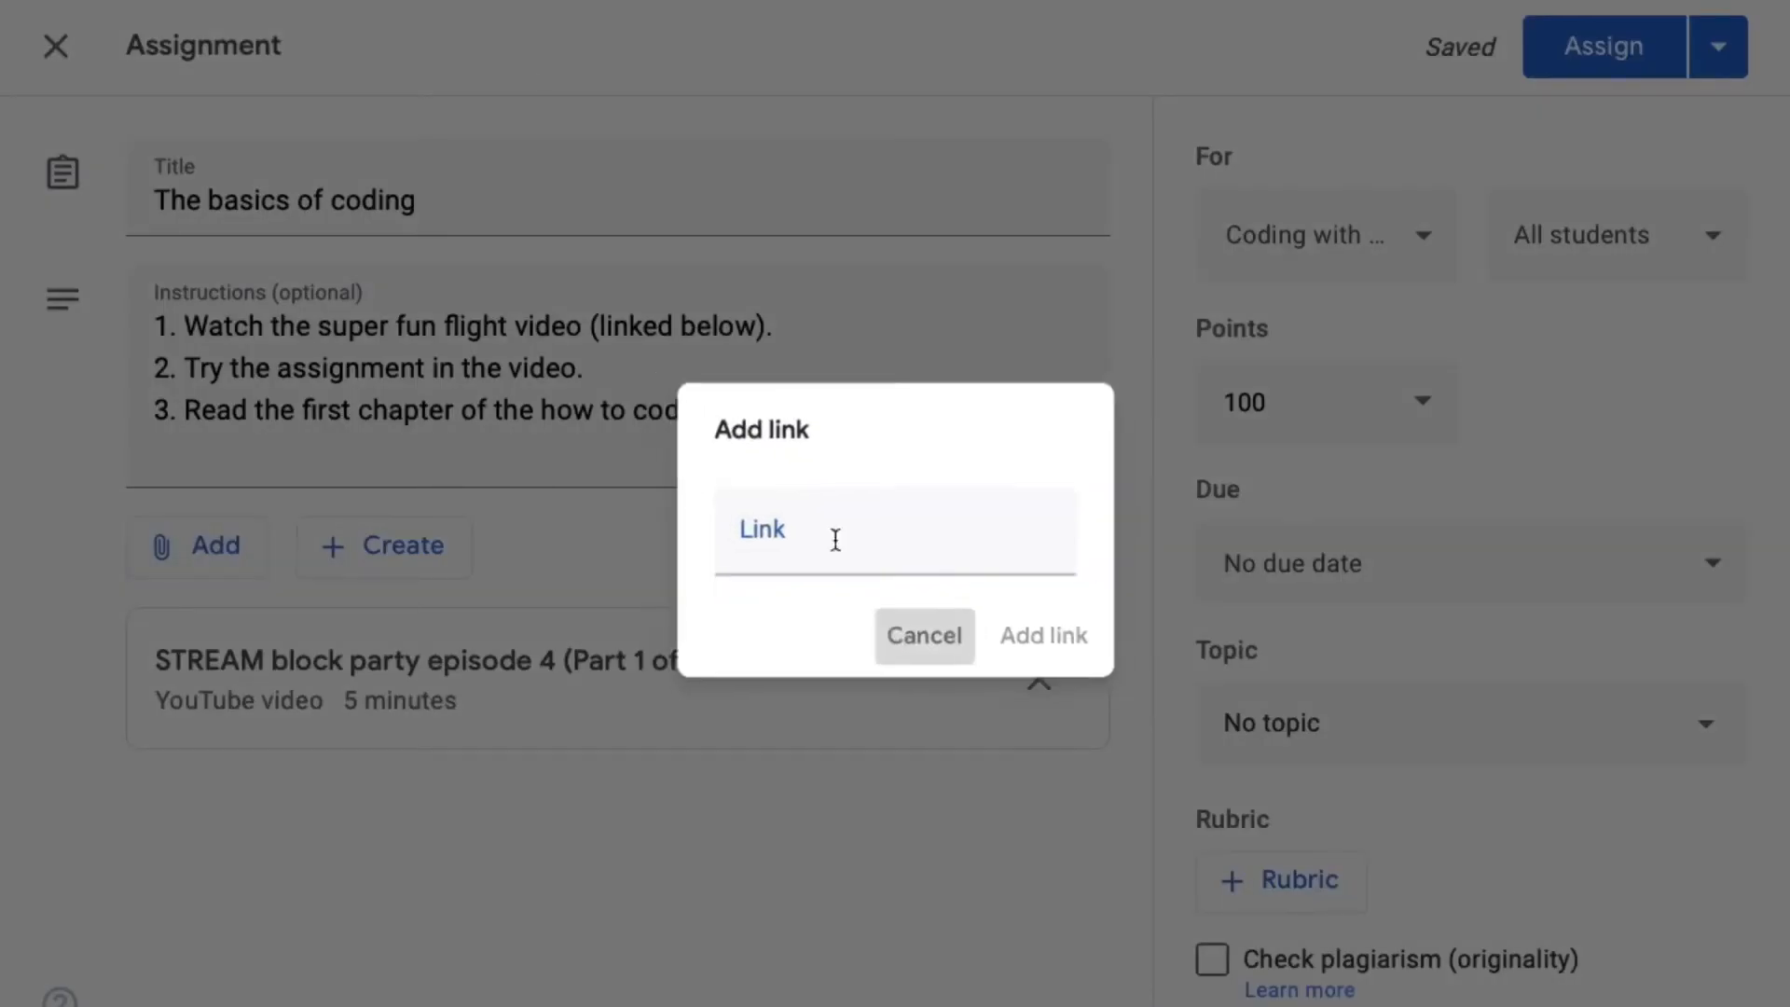
- Switch to the Everyone Can Code Puzzles book, examine the pages of its Commands chapter, and return to the assignment in Google Classroom
{"action": "mouse_move", "coordinate": [249, 2]}
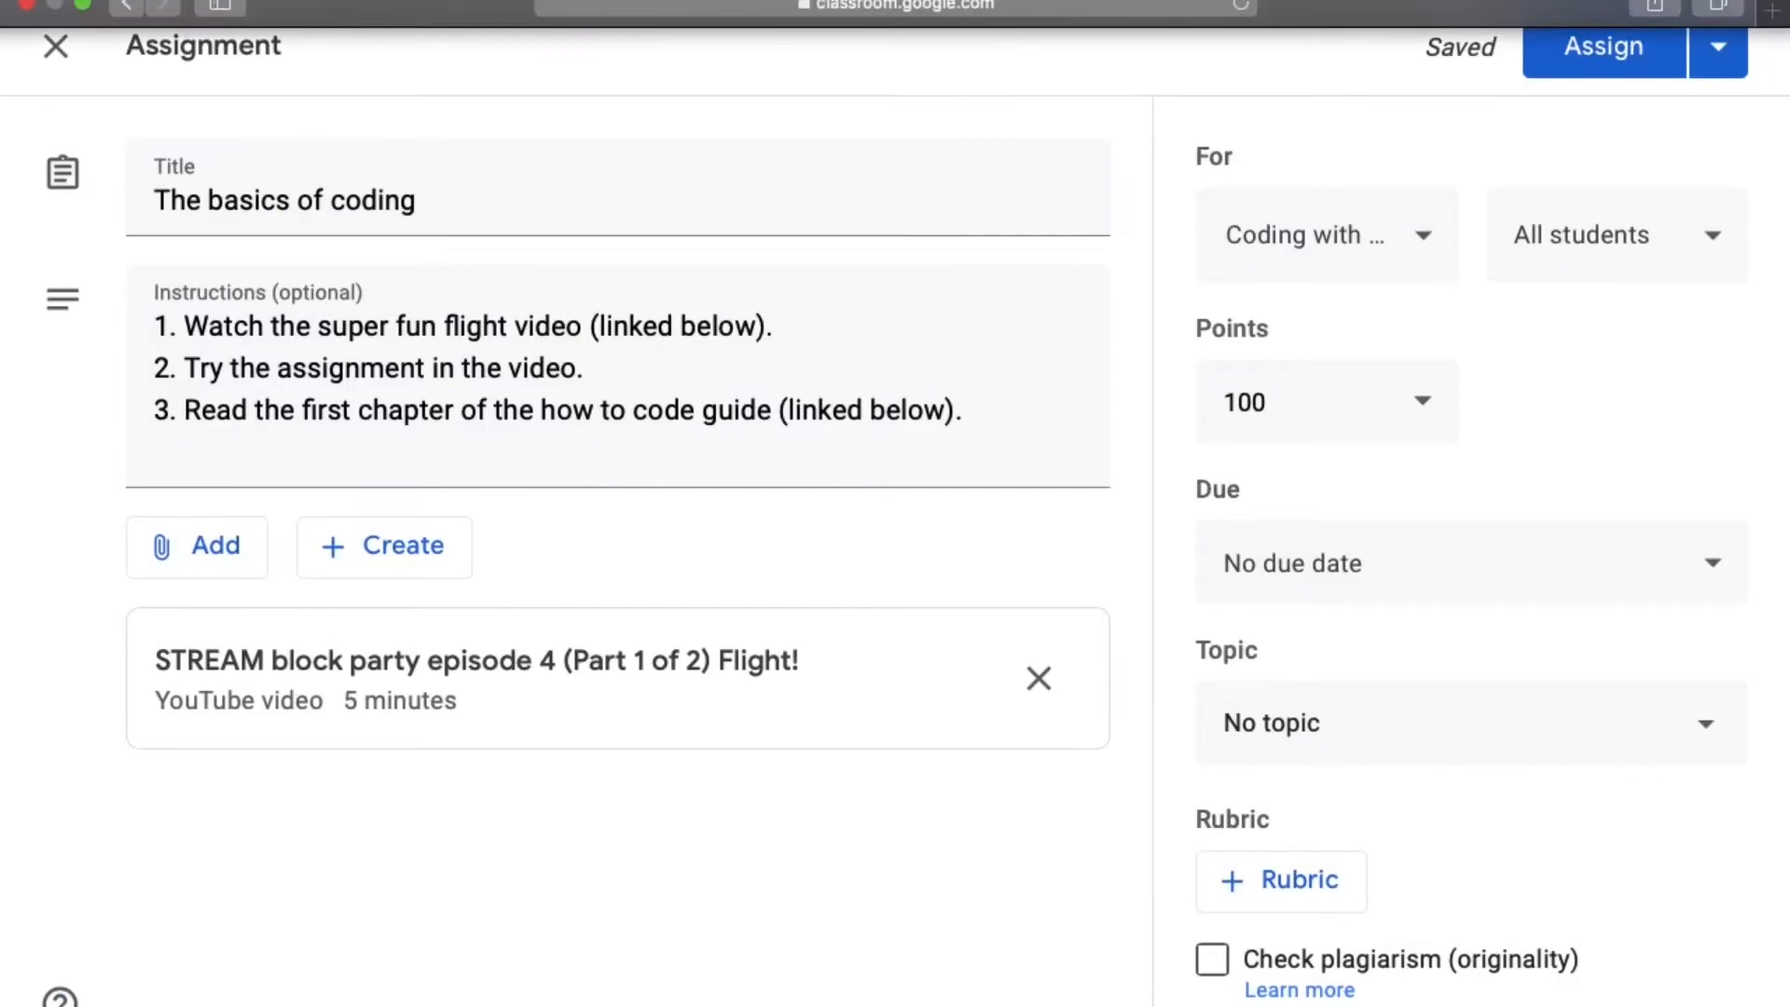
{"action": "left_click", "coordinate": [85, 10]}
{"action": "left_click", "coordinate": [701, 15]}
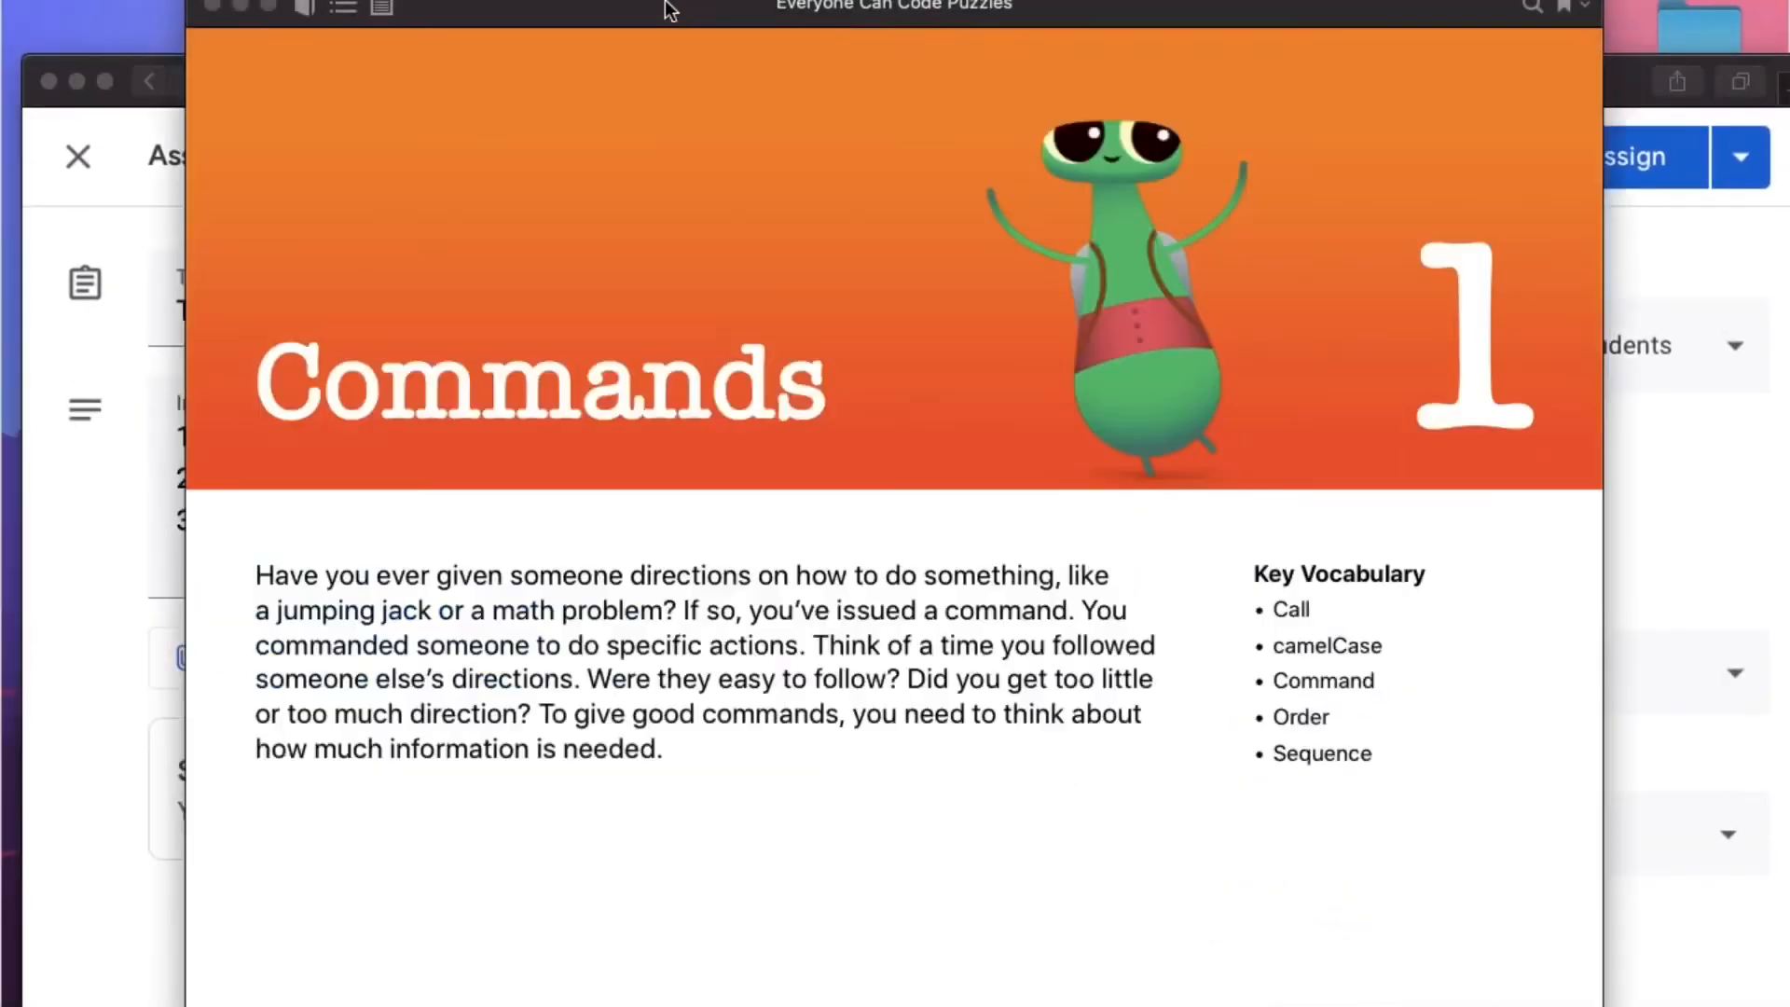
{"action": "scroll", "coordinate": [1187, 353], "scroll_direction": "right", "scroll_amount": 5}
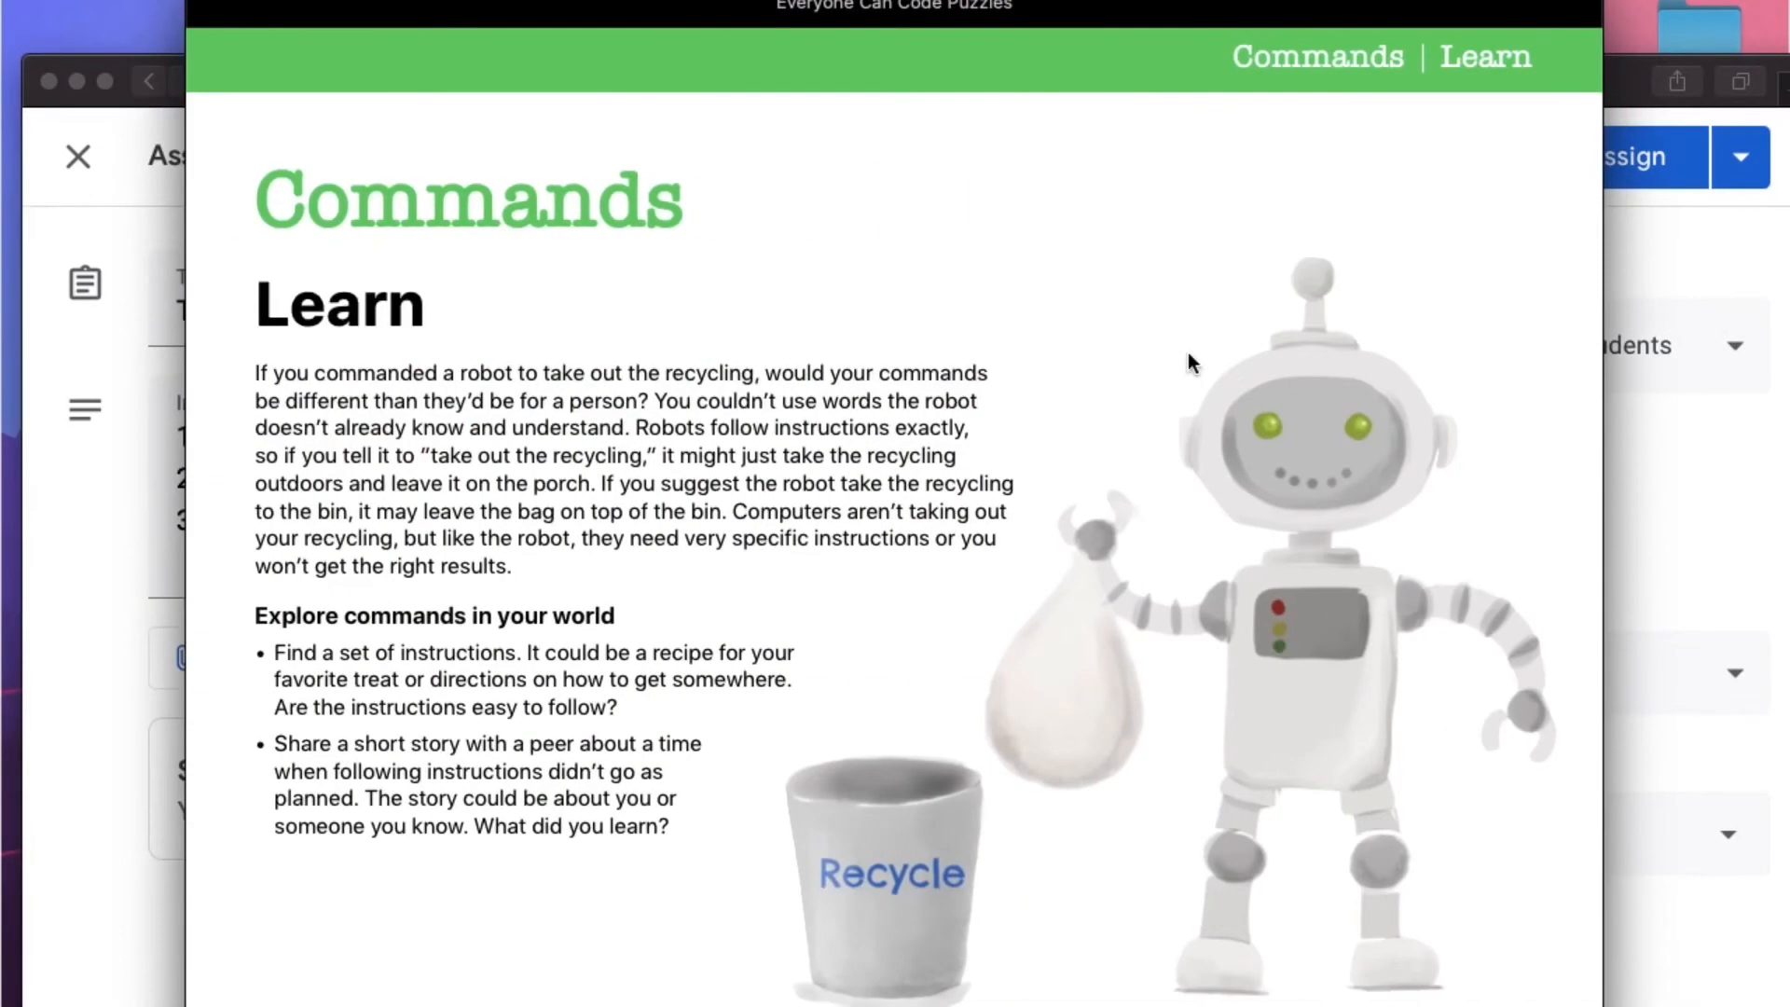
{"action": "scroll", "coordinate": [1188, 352], "scroll_direction": "right", "scroll_amount": 5}
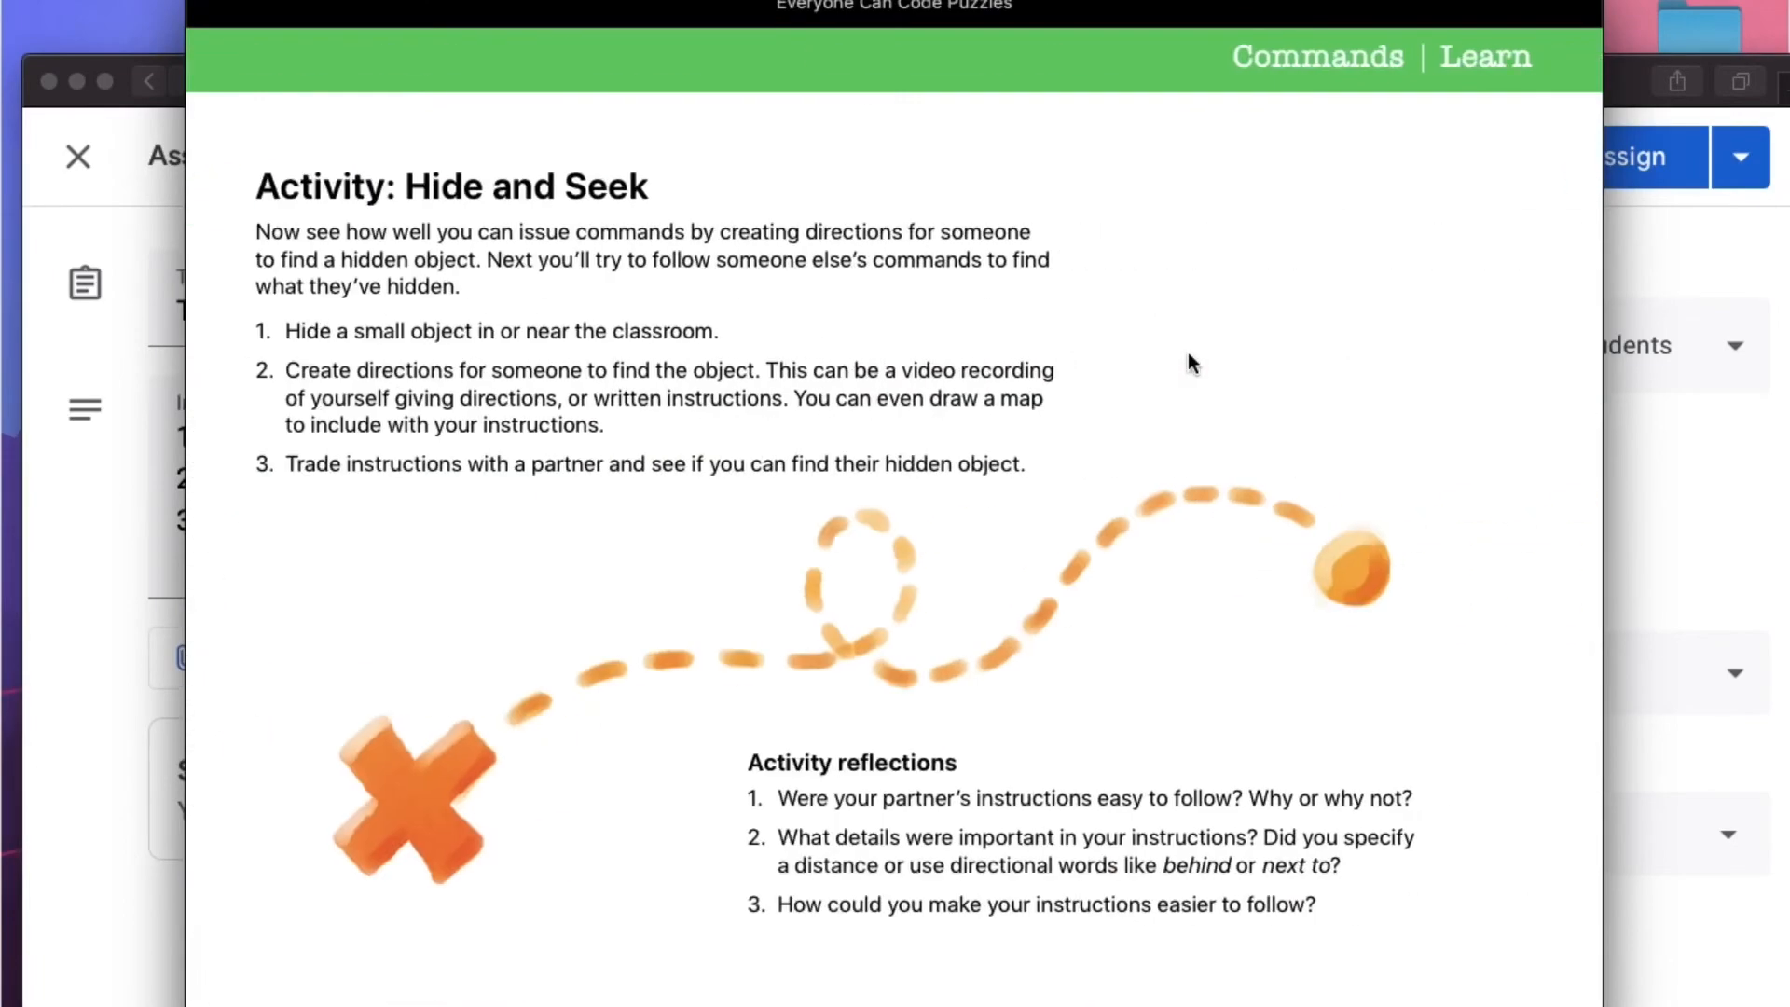
{"action": "scroll", "coordinate": [1188, 353], "scroll_direction": "right", "scroll_amount": 5}
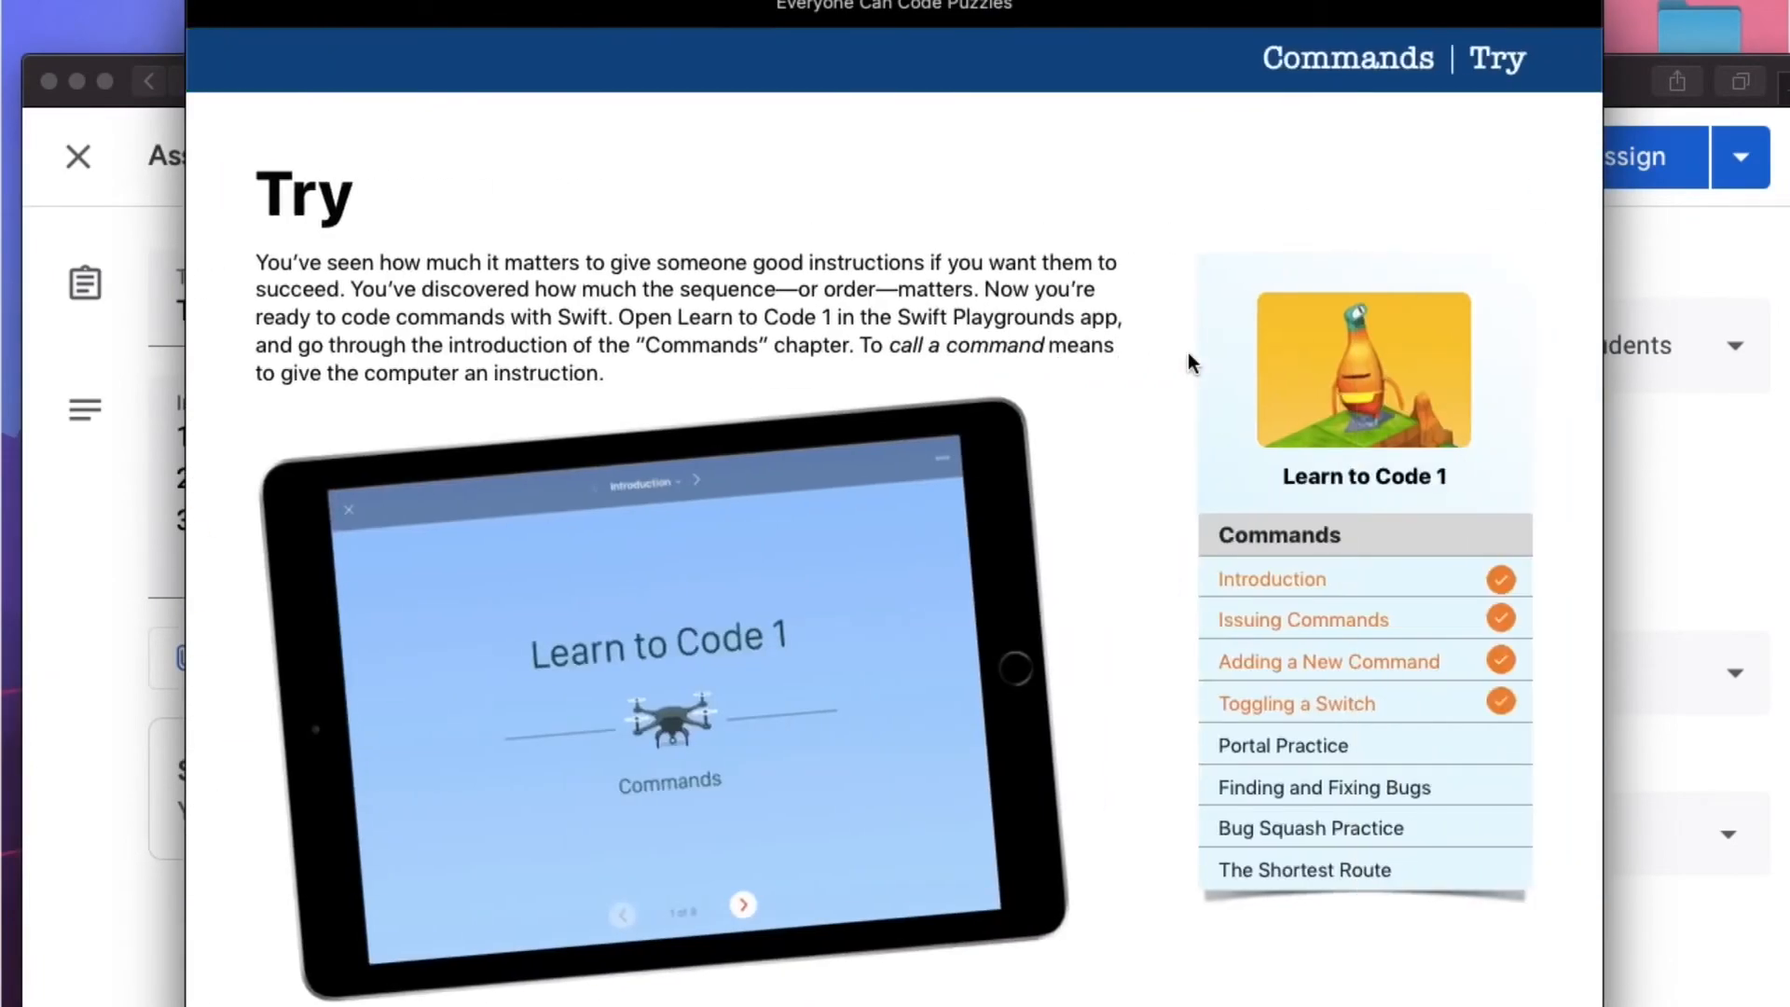
{"action": "scroll", "coordinate": [1188, 352], "scroll_direction": "right", "scroll_amount": 5}
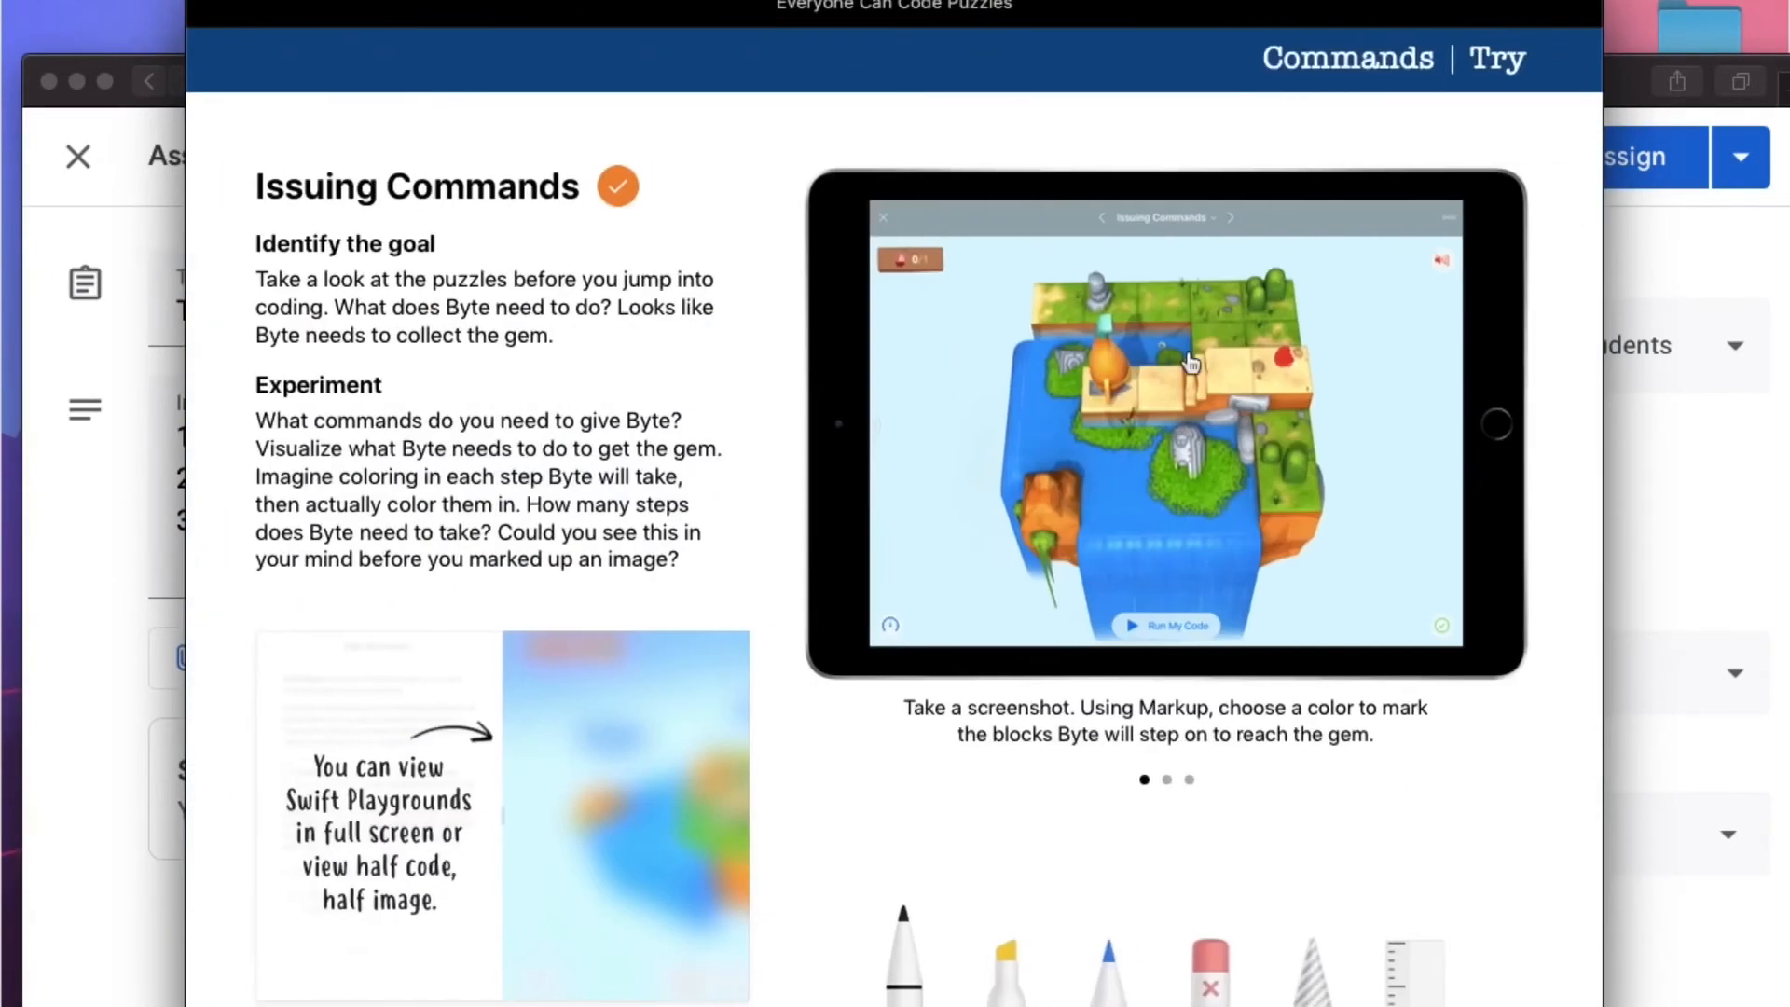
{"action": "scroll", "coordinate": [1188, 354], "scroll_direction": "right", "scroll_amount": 5}
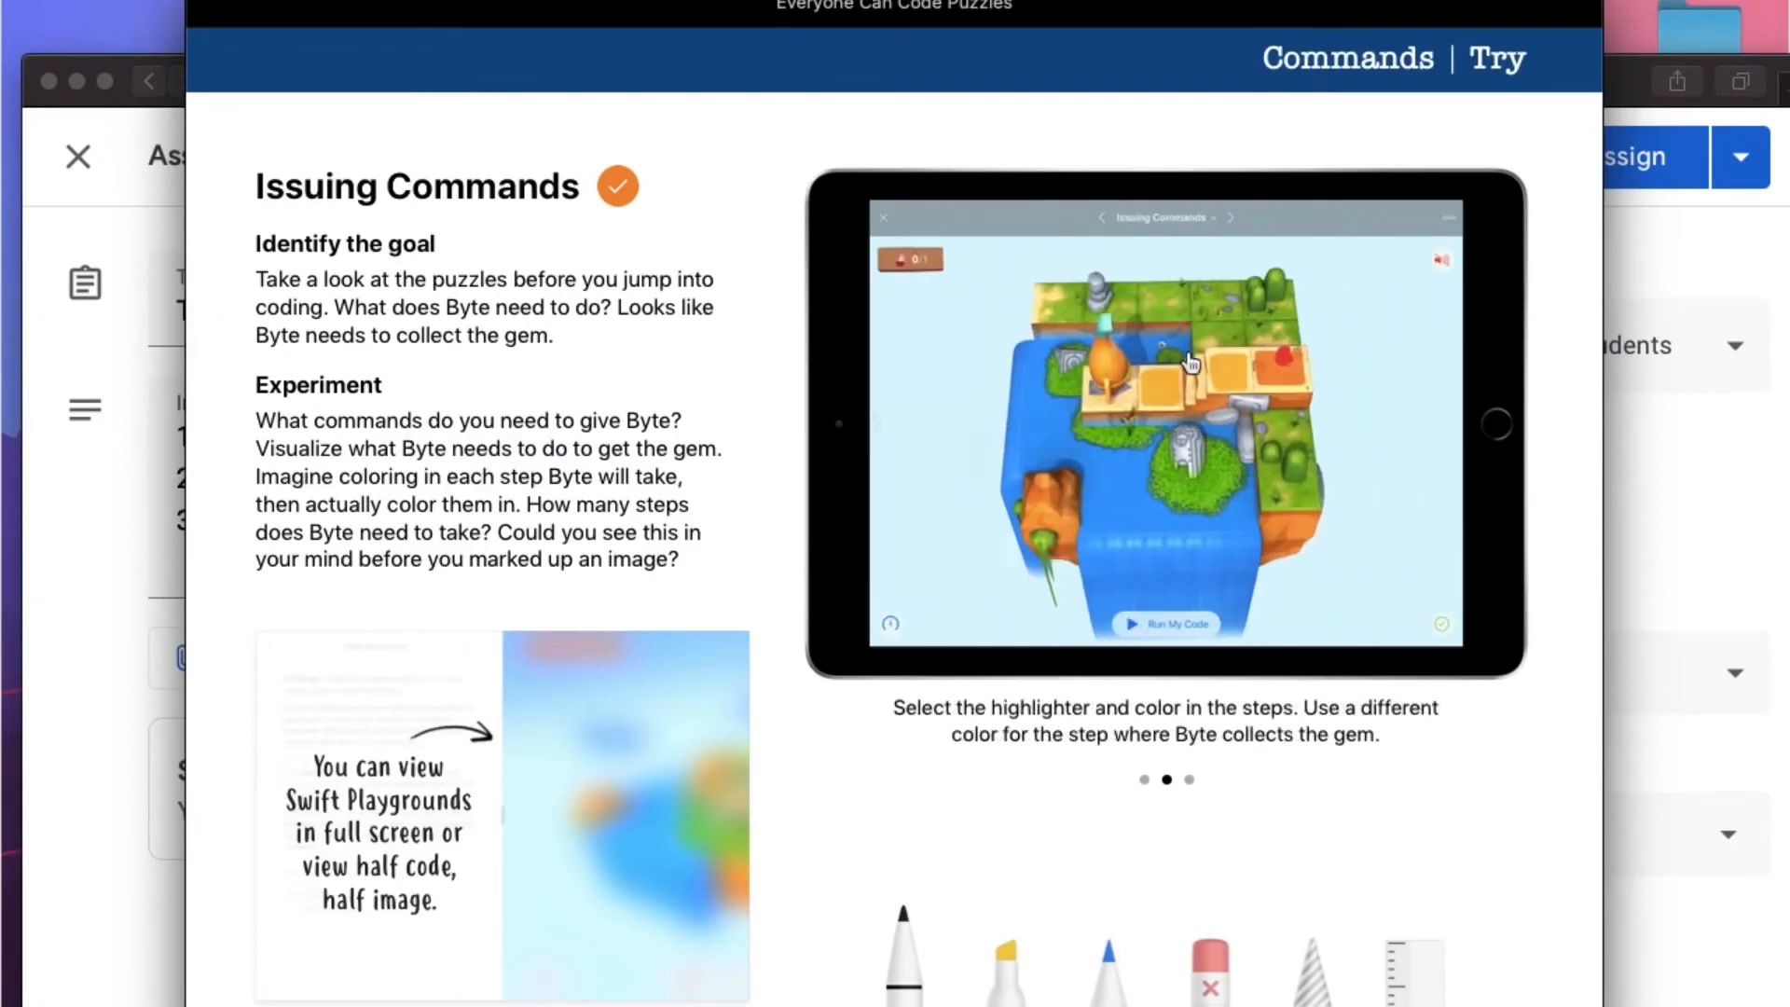
{"action": "left_click", "coordinate": [134, 183]}
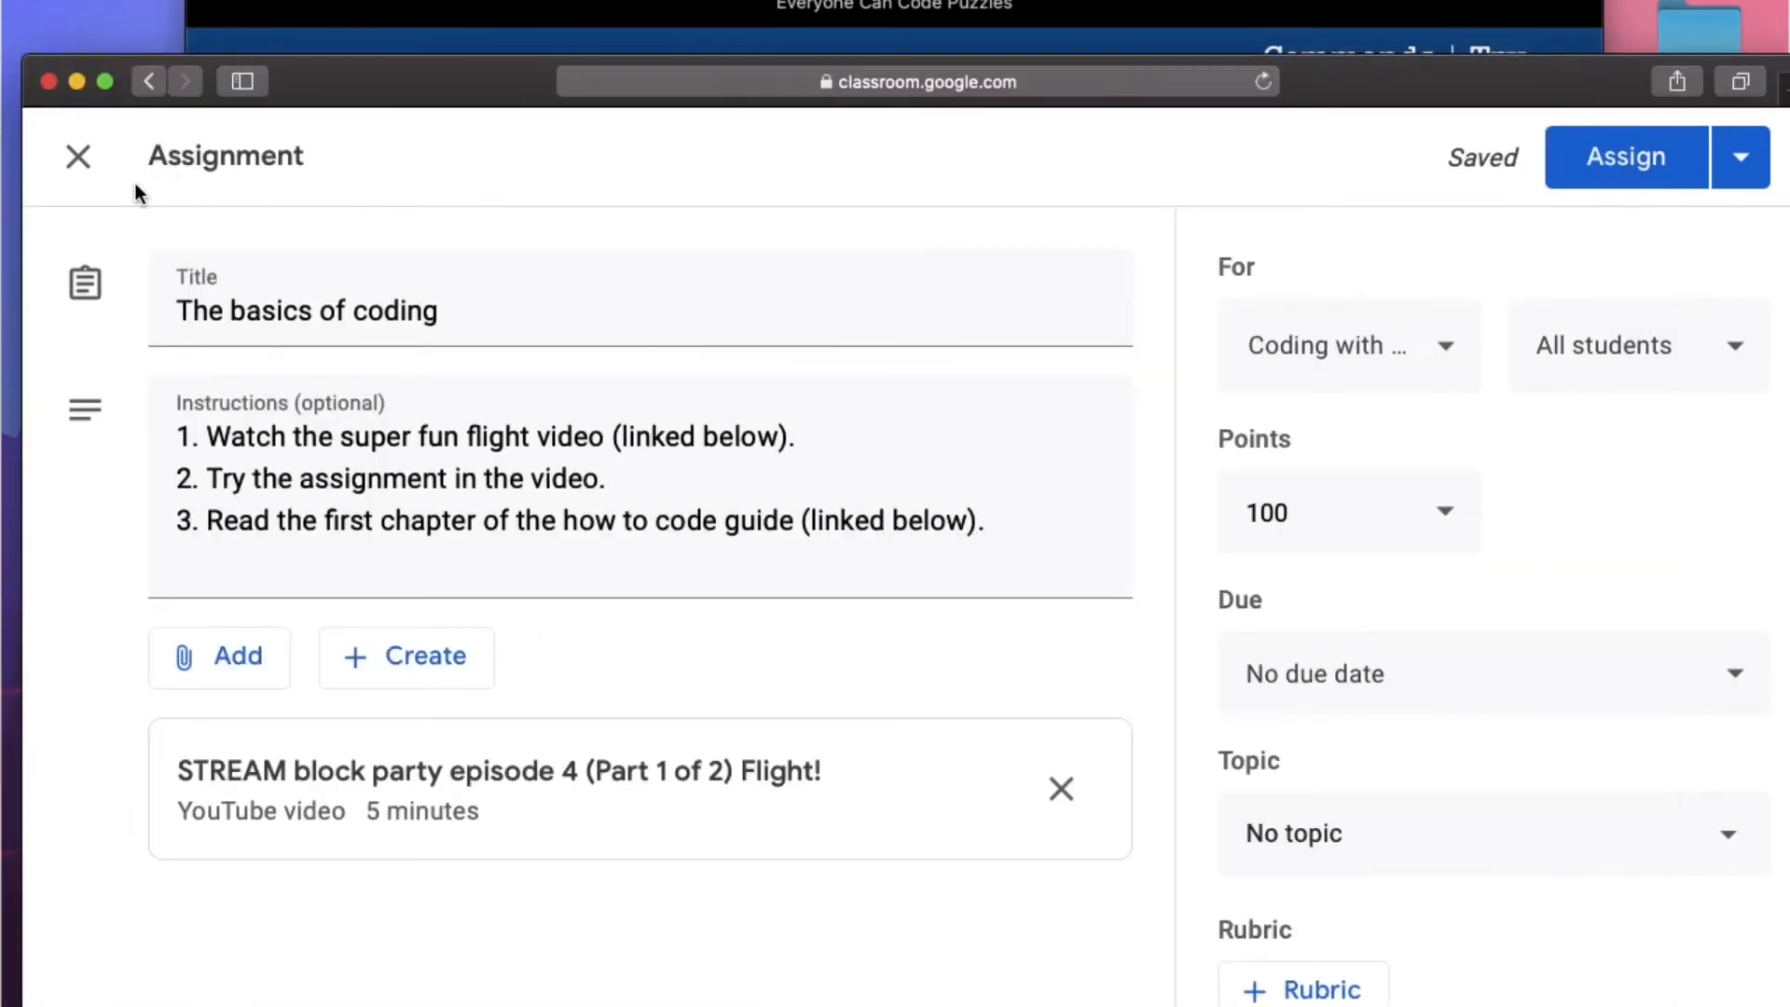
{"action": "left_click", "coordinate": [104, 82]}
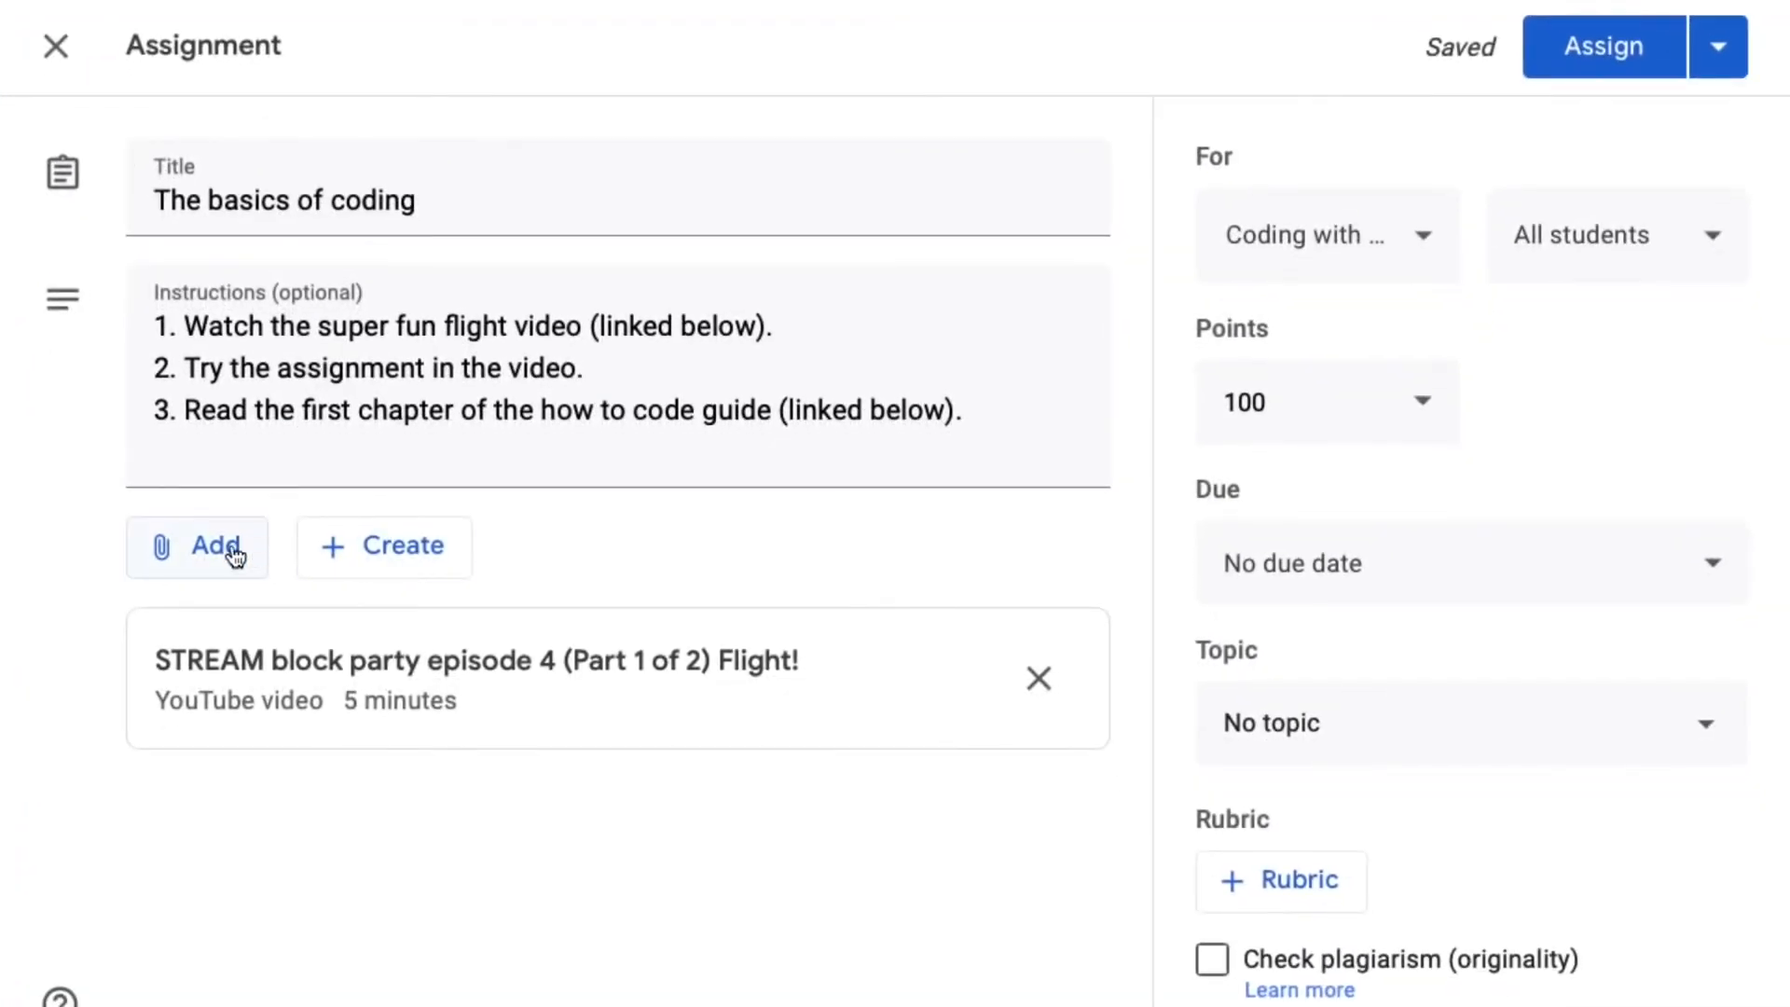
- Attach the copied Apple Books link to the Everyone Can Code Puzzles guide to the assignment
{"action": "left_click", "coordinate": [224, 559]}
{"action": "left_click", "coordinate": [278, 703]}
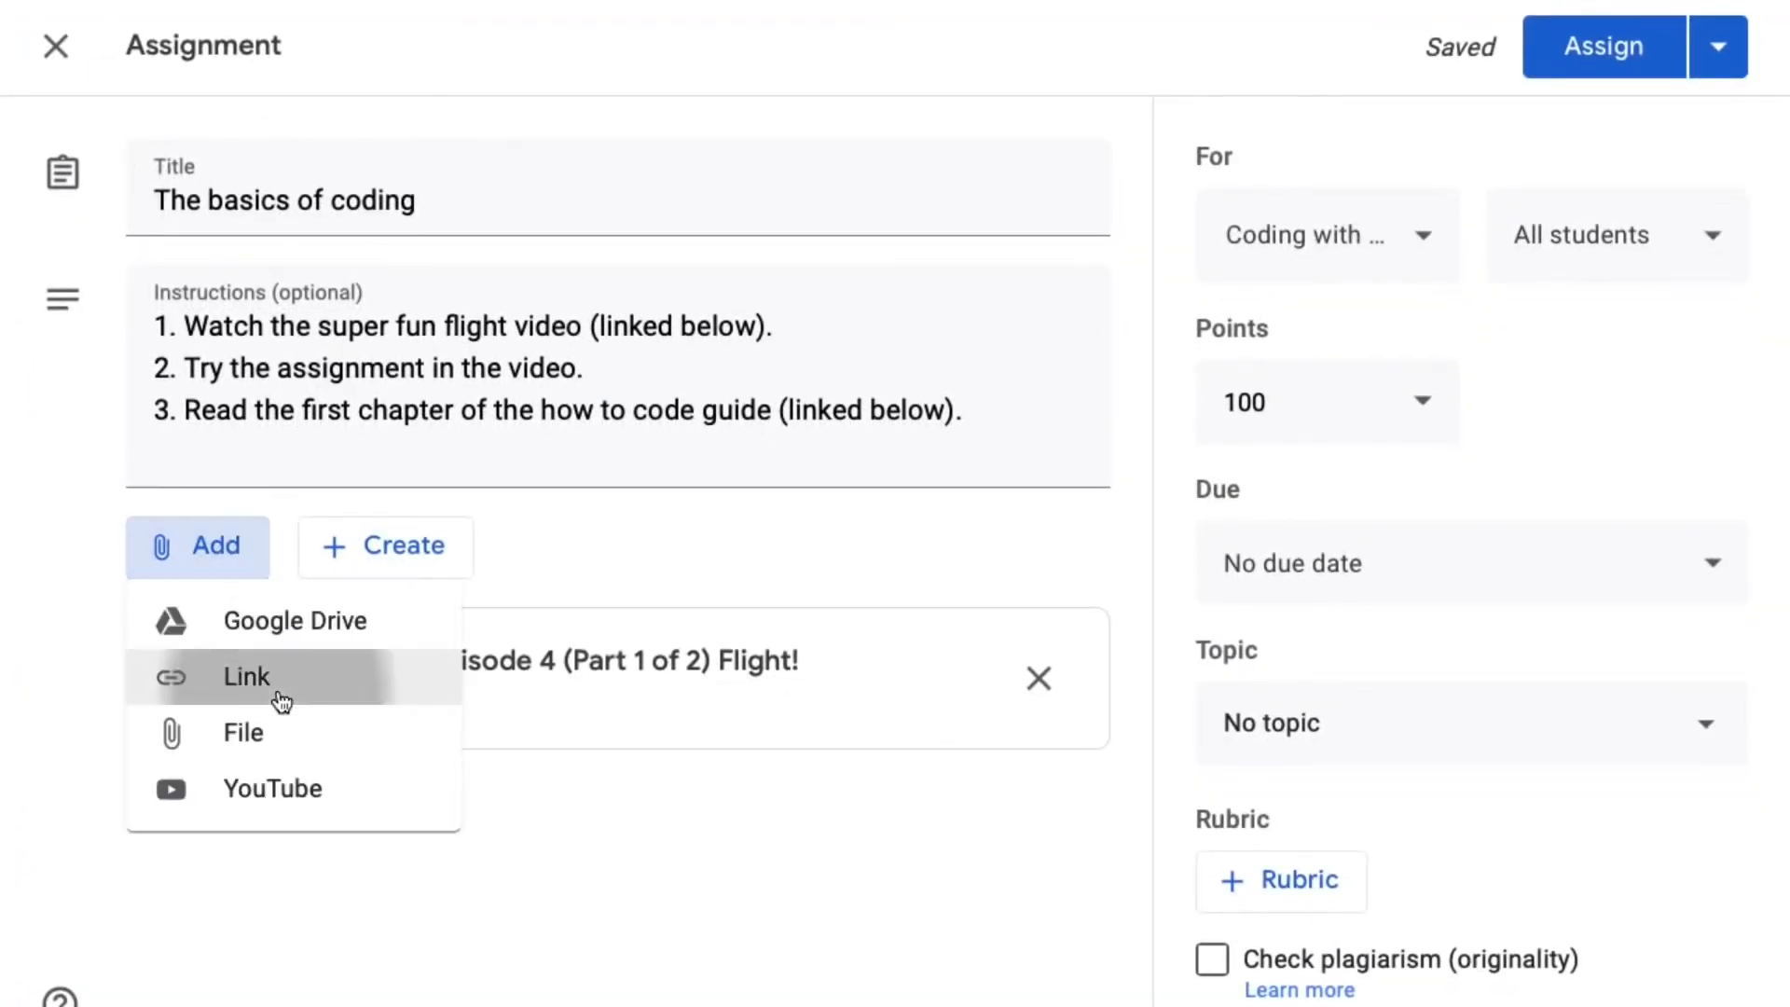
{"action": "key", "text": "super+v"}
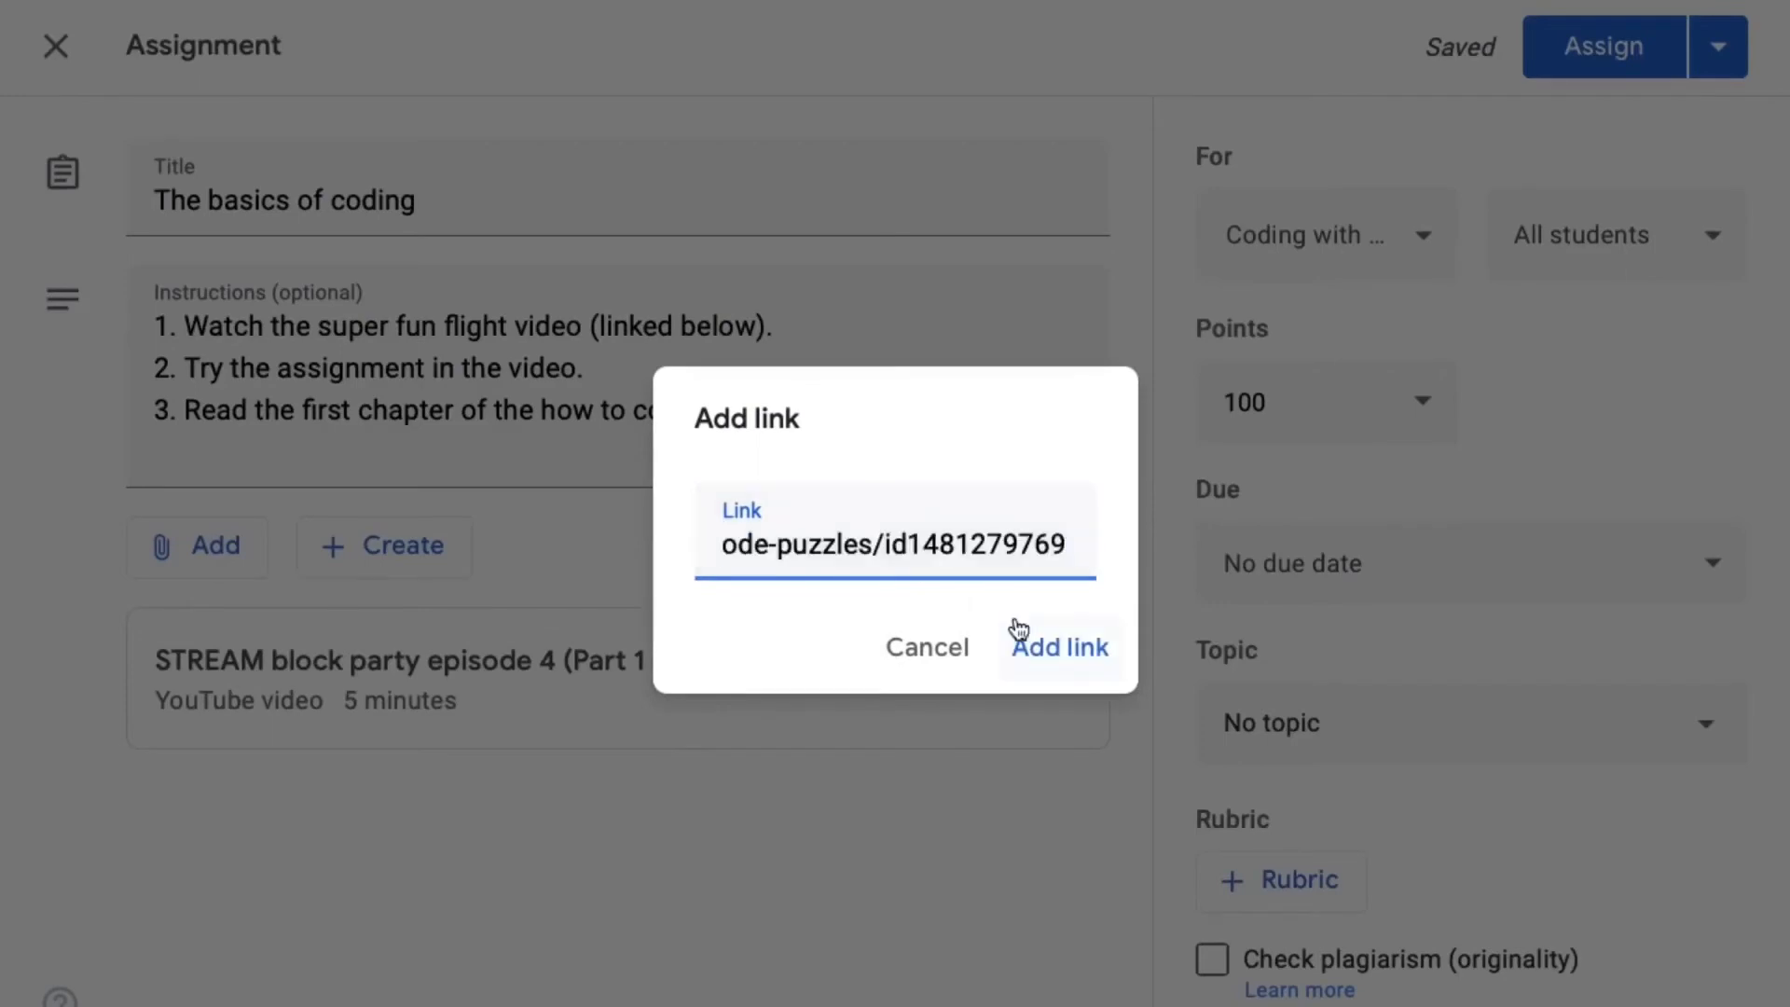
{"action": "left_click", "coordinate": [1075, 650]}
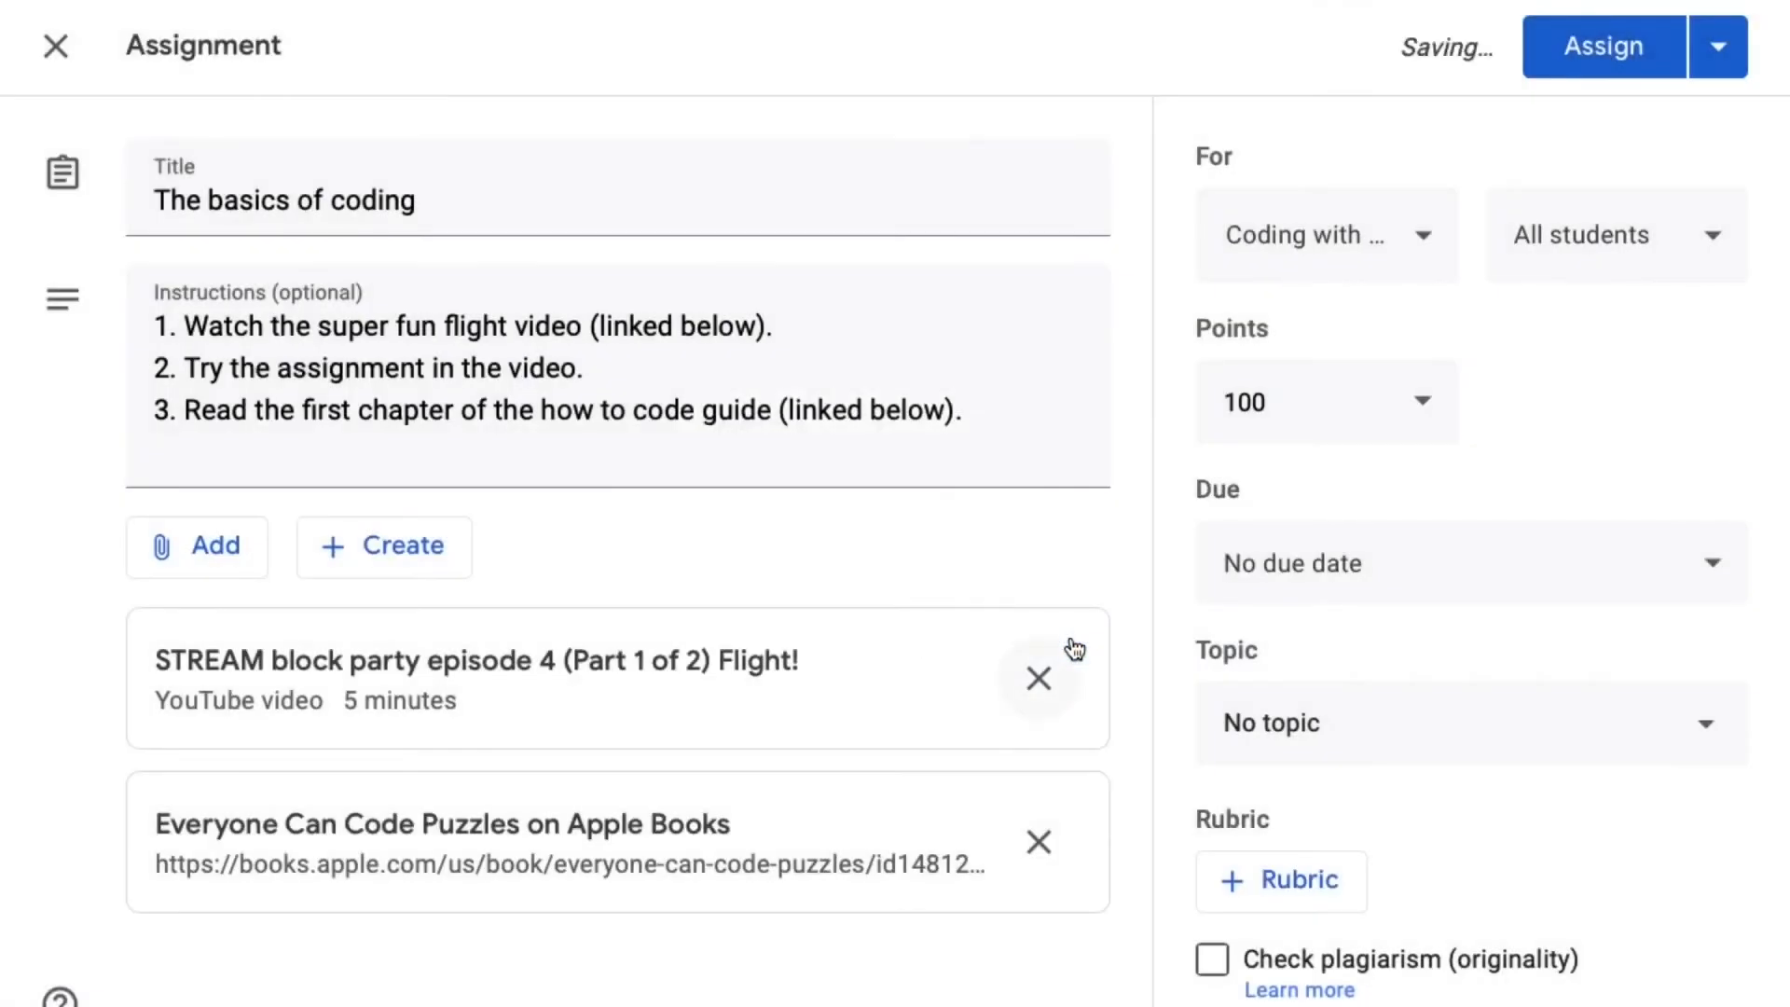
{"action": "left_click", "coordinate": [399, 544]}
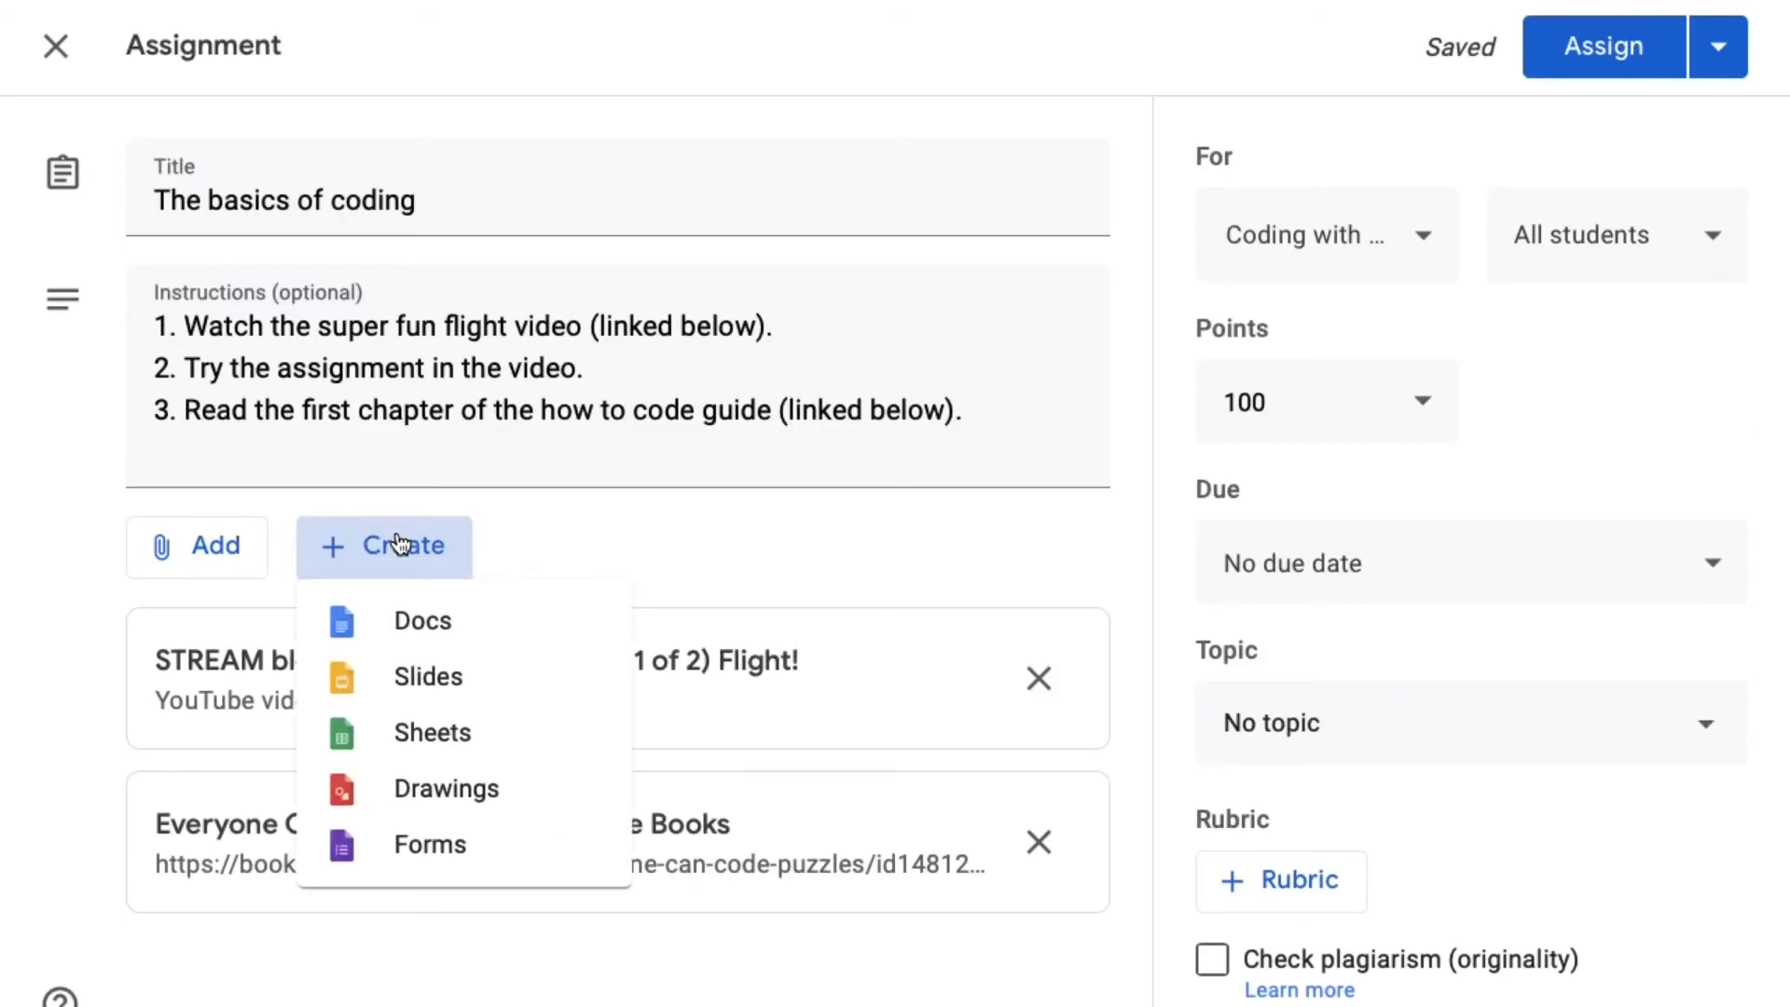
{"action": "left_click", "coordinate": [657, 559]}
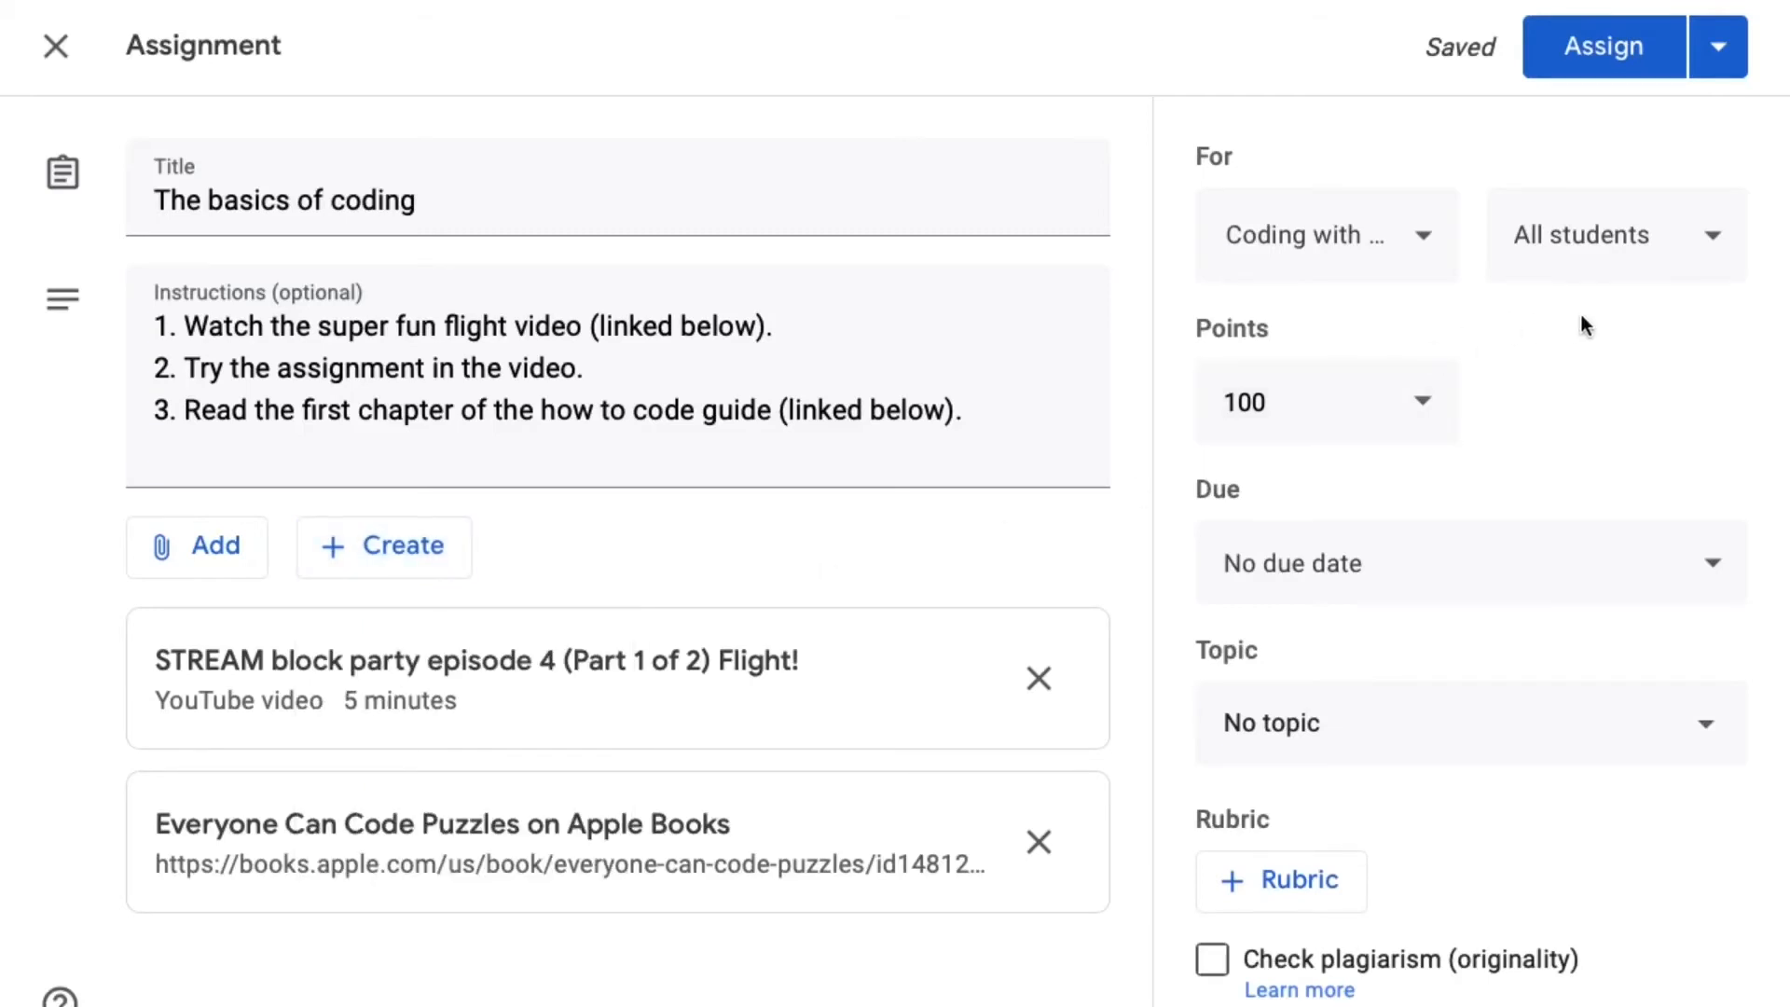
- Enable the plagiarism (originality) check for the assignment and create the topic "Coding" for it
{"action": "left_click", "coordinate": [1221, 969]}
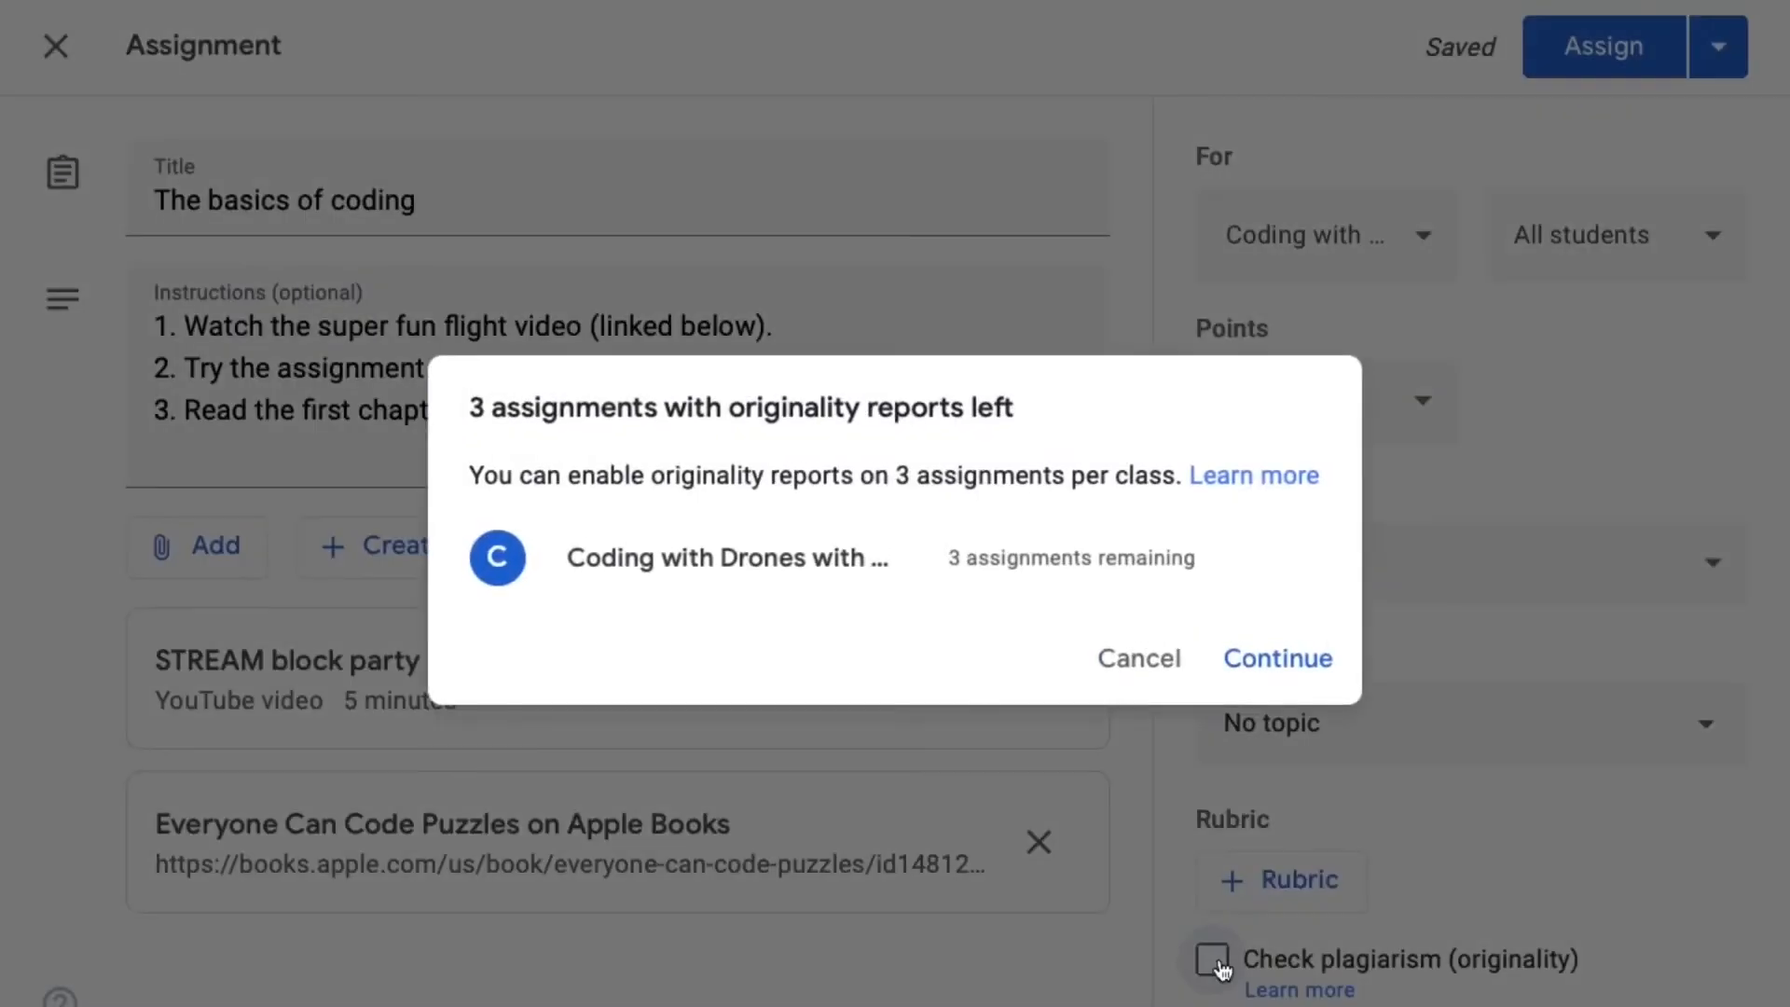
{"action": "left_click", "coordinate": [1282, 655]}
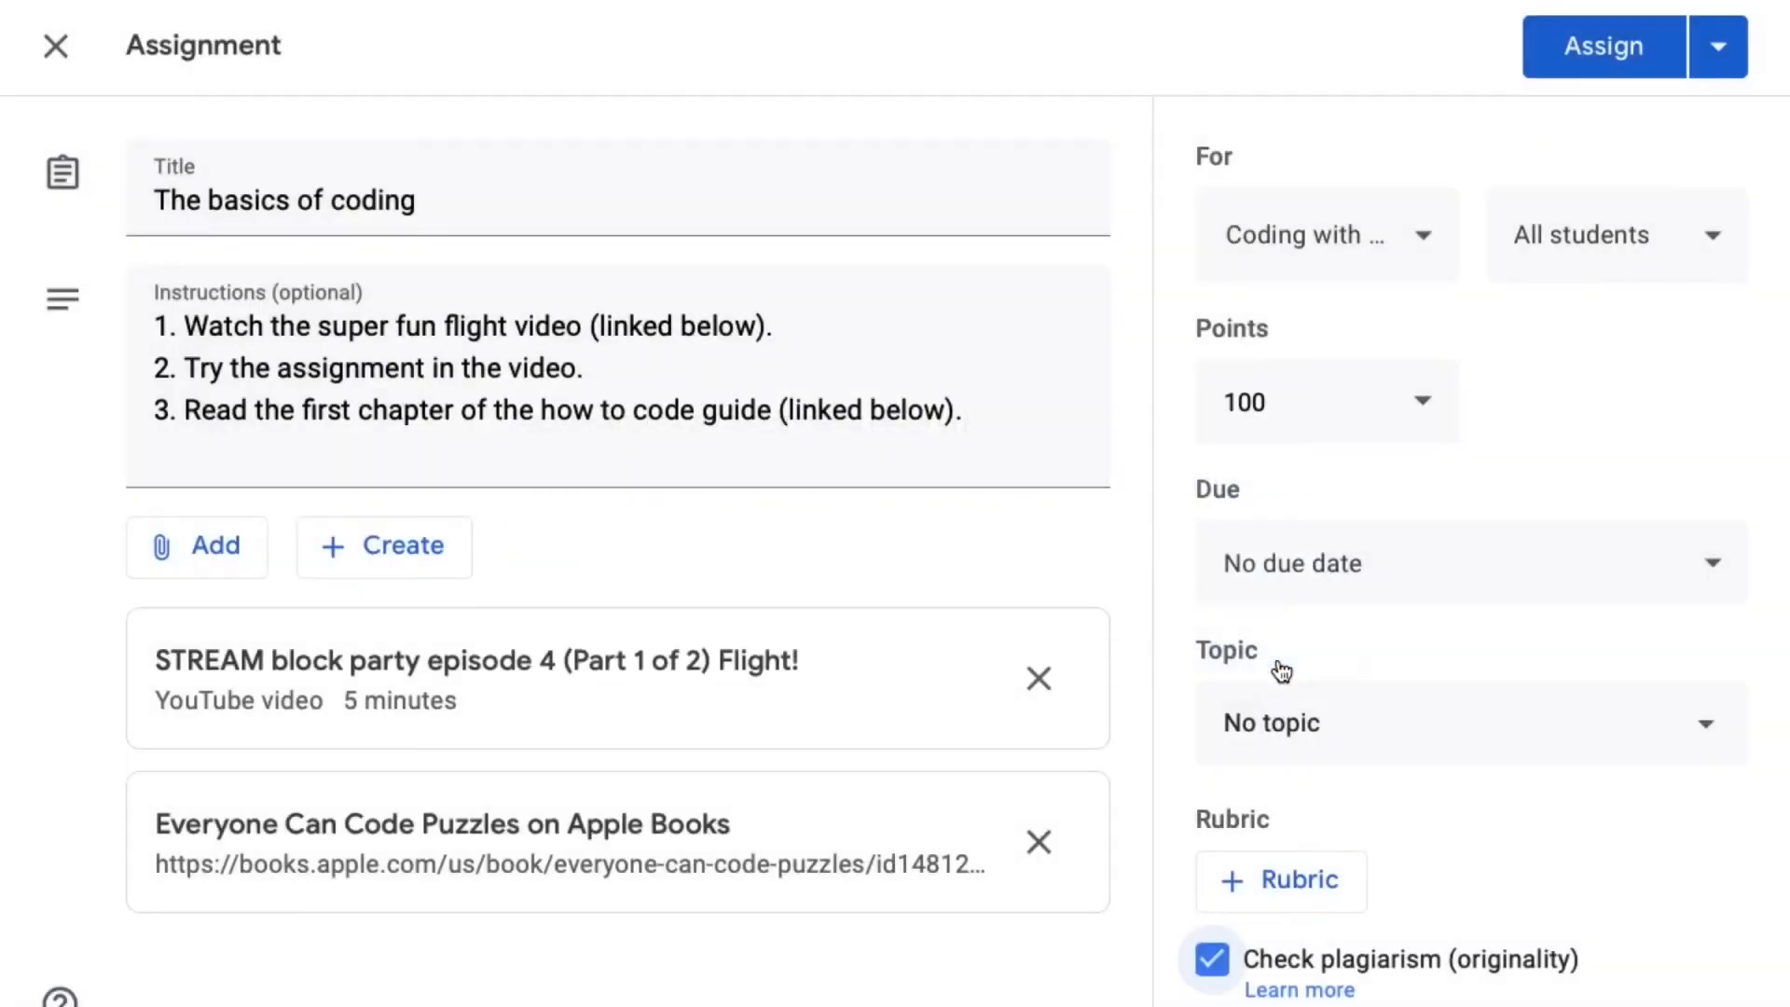
{"action": "left_click", "coordinate": [1381, 725]}
{"action": "left_click", "coordinate": [1325, 843]}
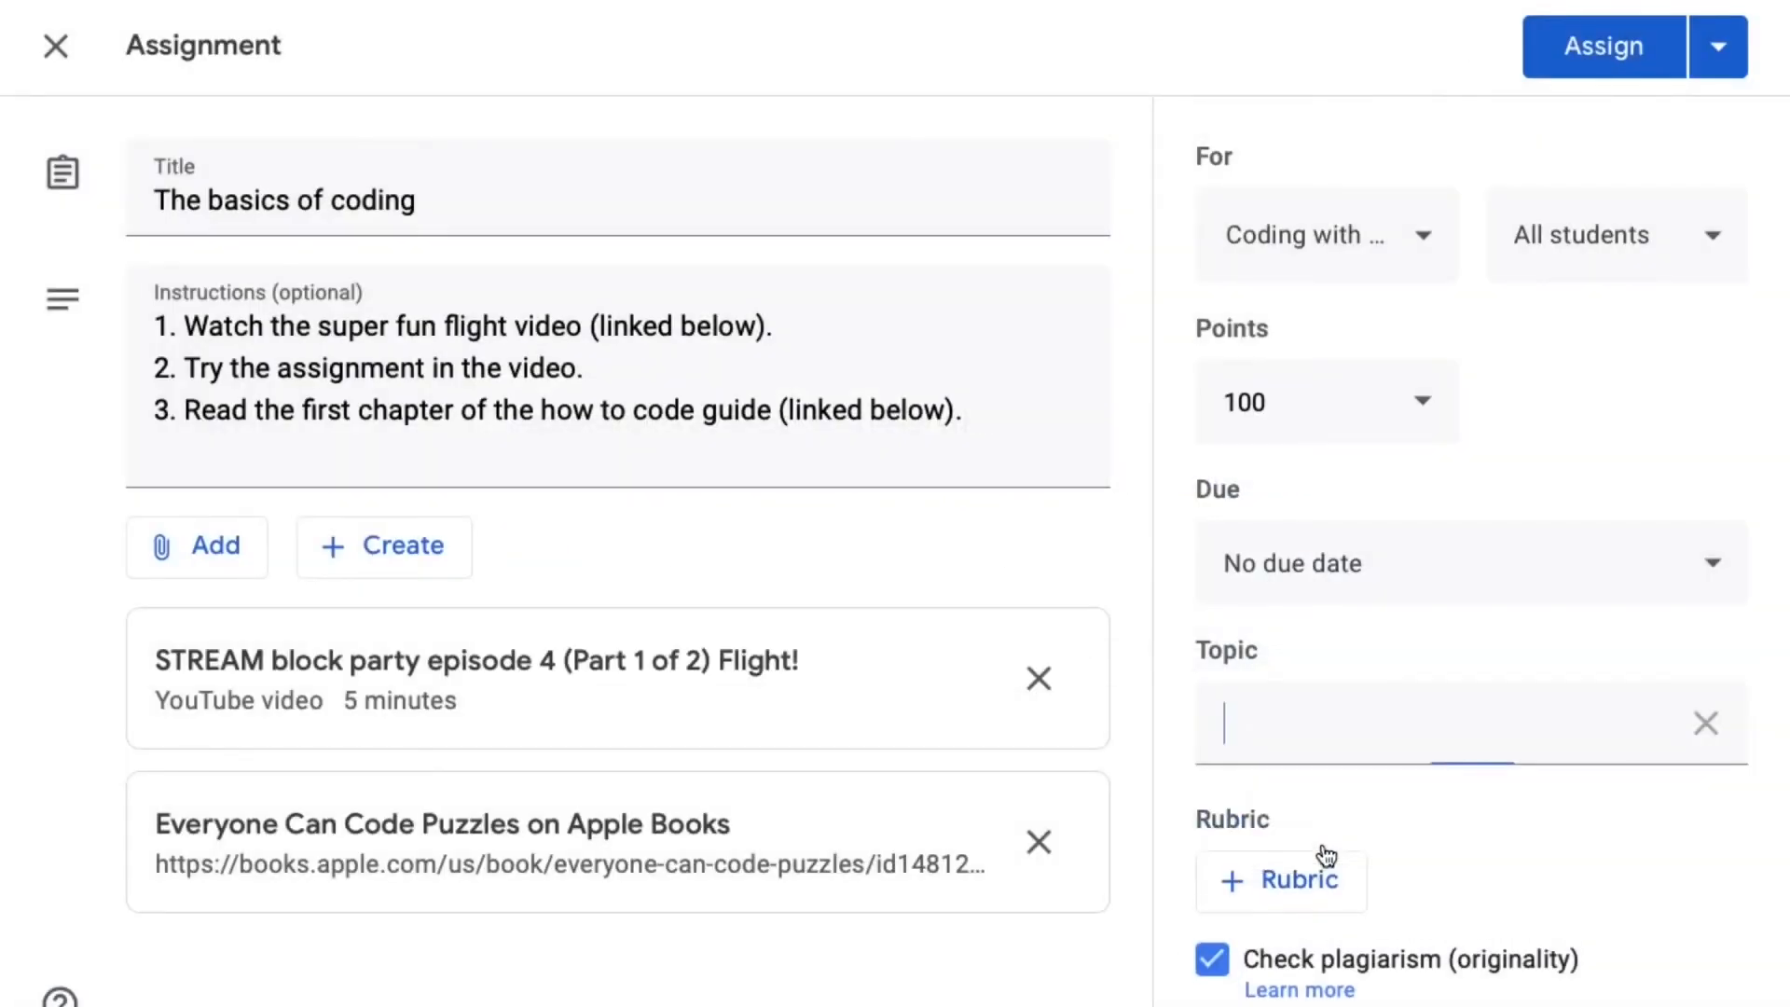
{"action": "type", "text": "Coding"}
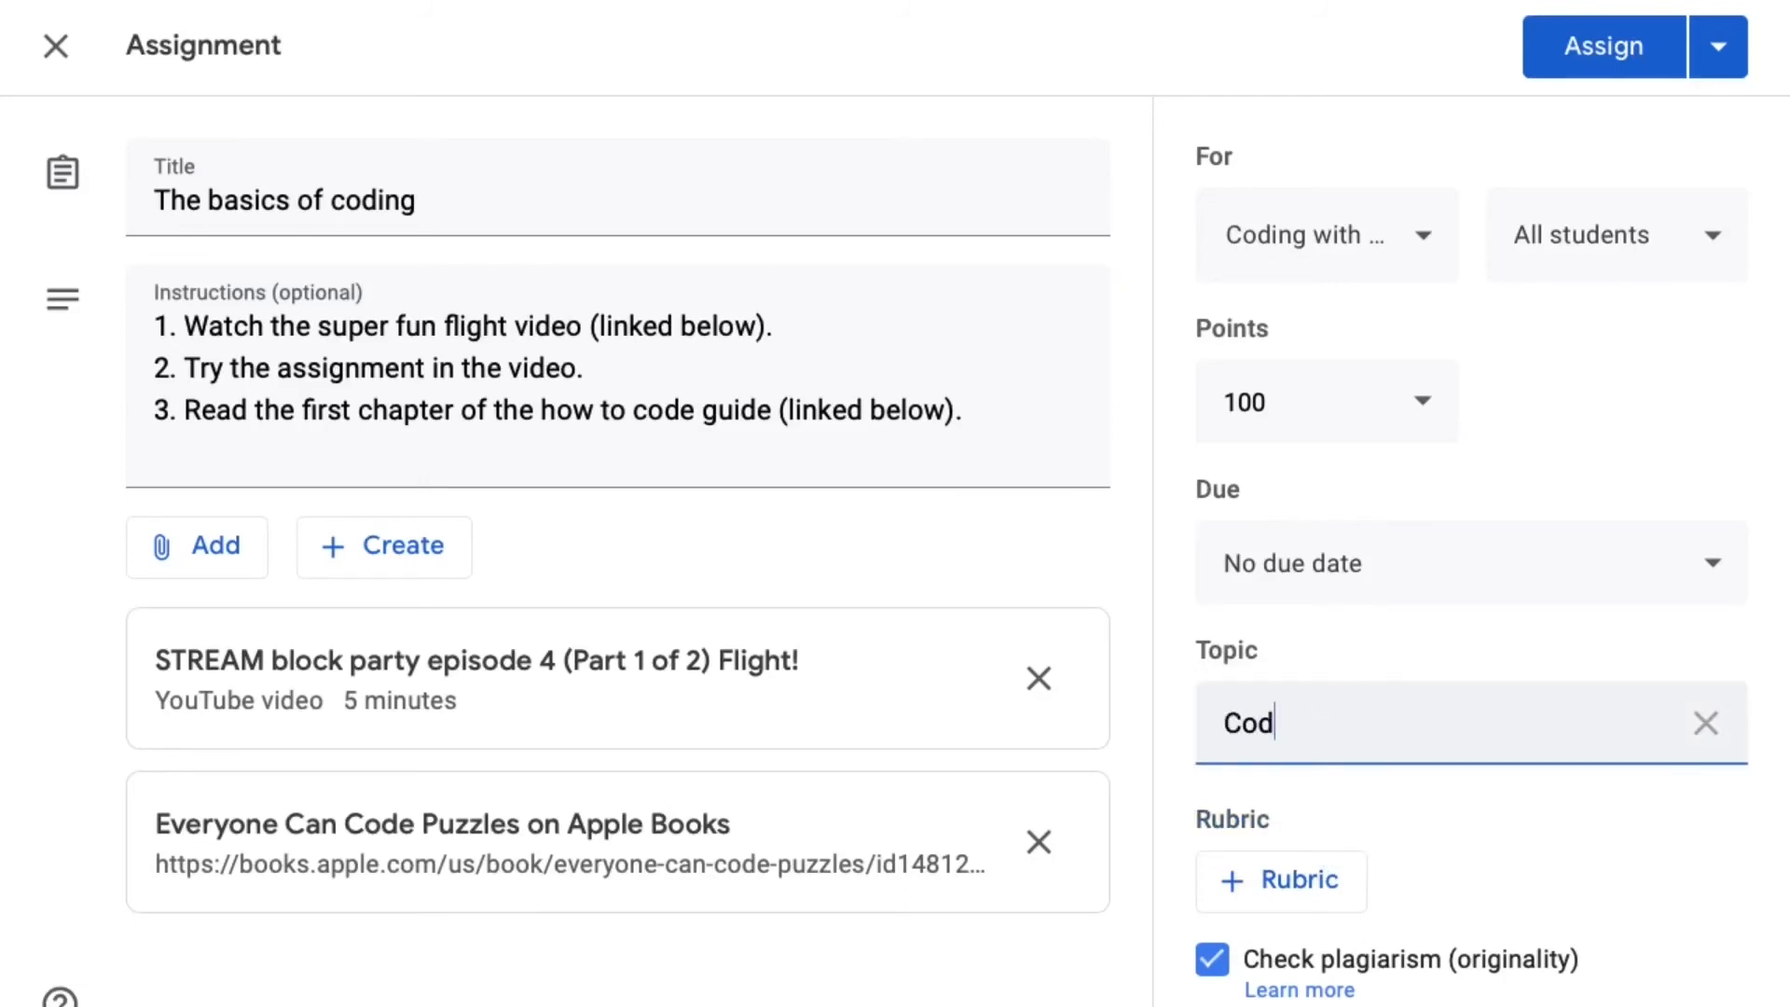
{"action": "left_click", "coordinate": [1425, 821]}
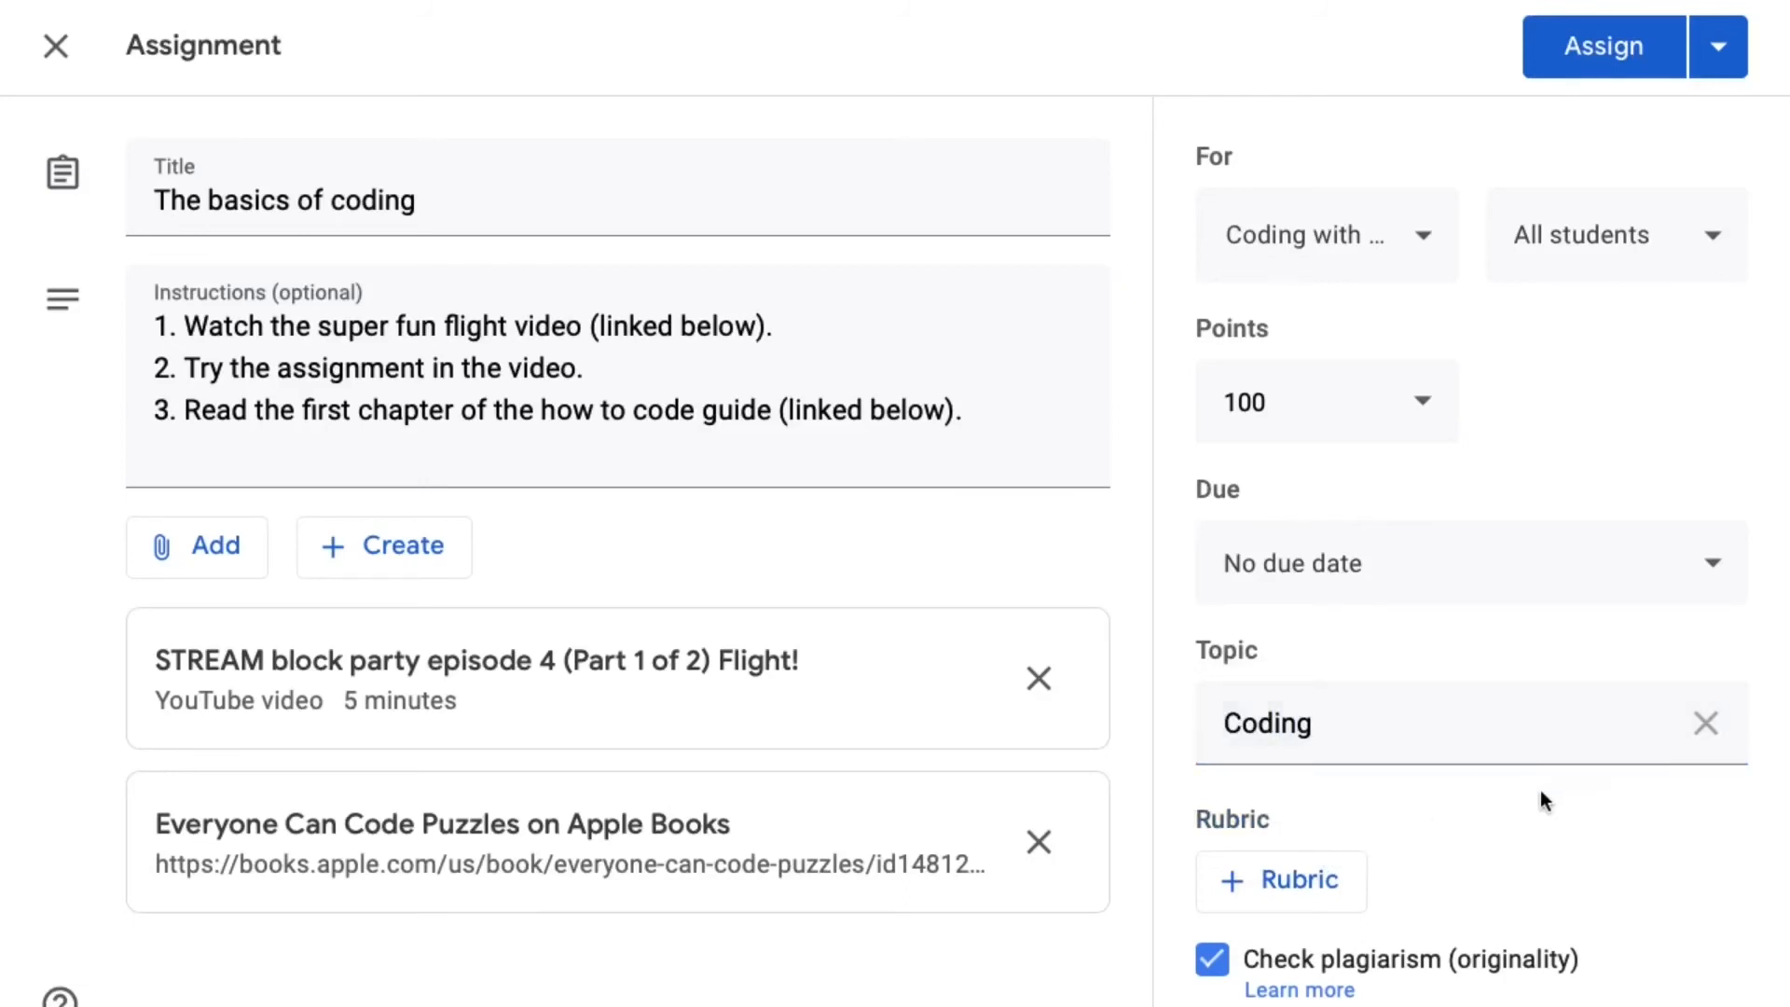
- Set the due date to Jul 31, 2020 and assign the coding assignment to the class
{"action": "left_click", "coordinate": [1393, 562]}
{"action": "left_click", "coordinate": [1352, 713]}
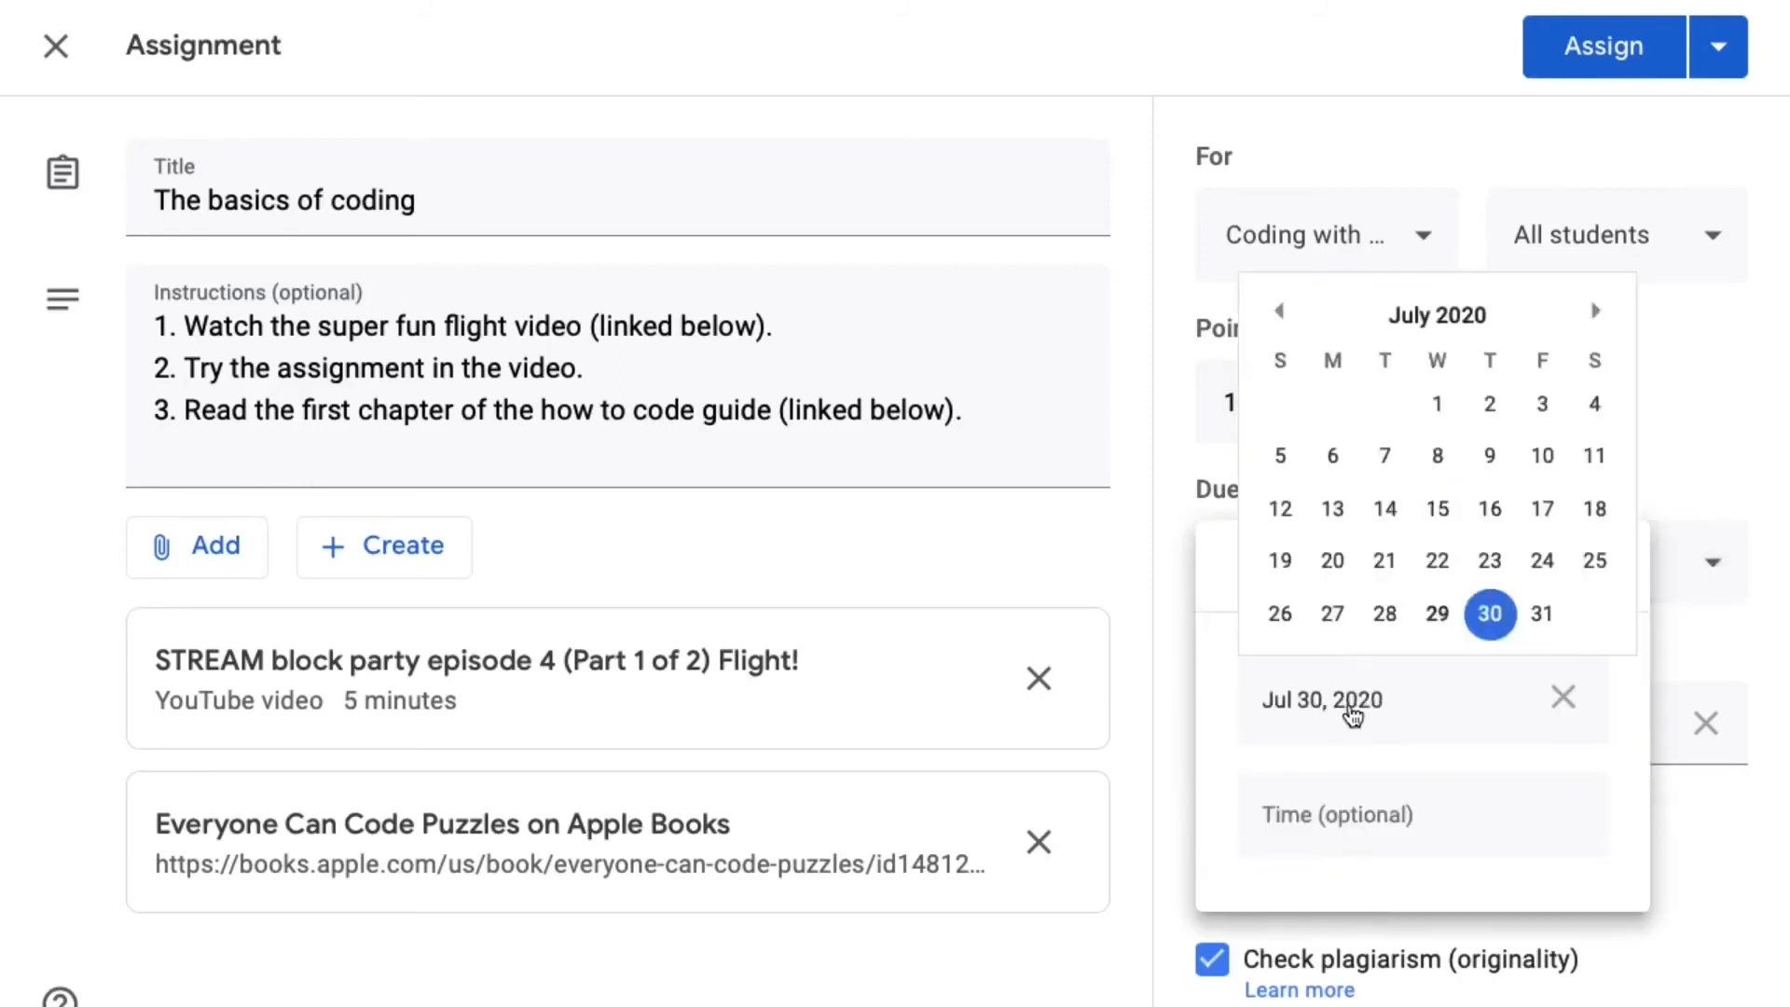
{"action": "left_click", "coordinate": [1545, 615]}
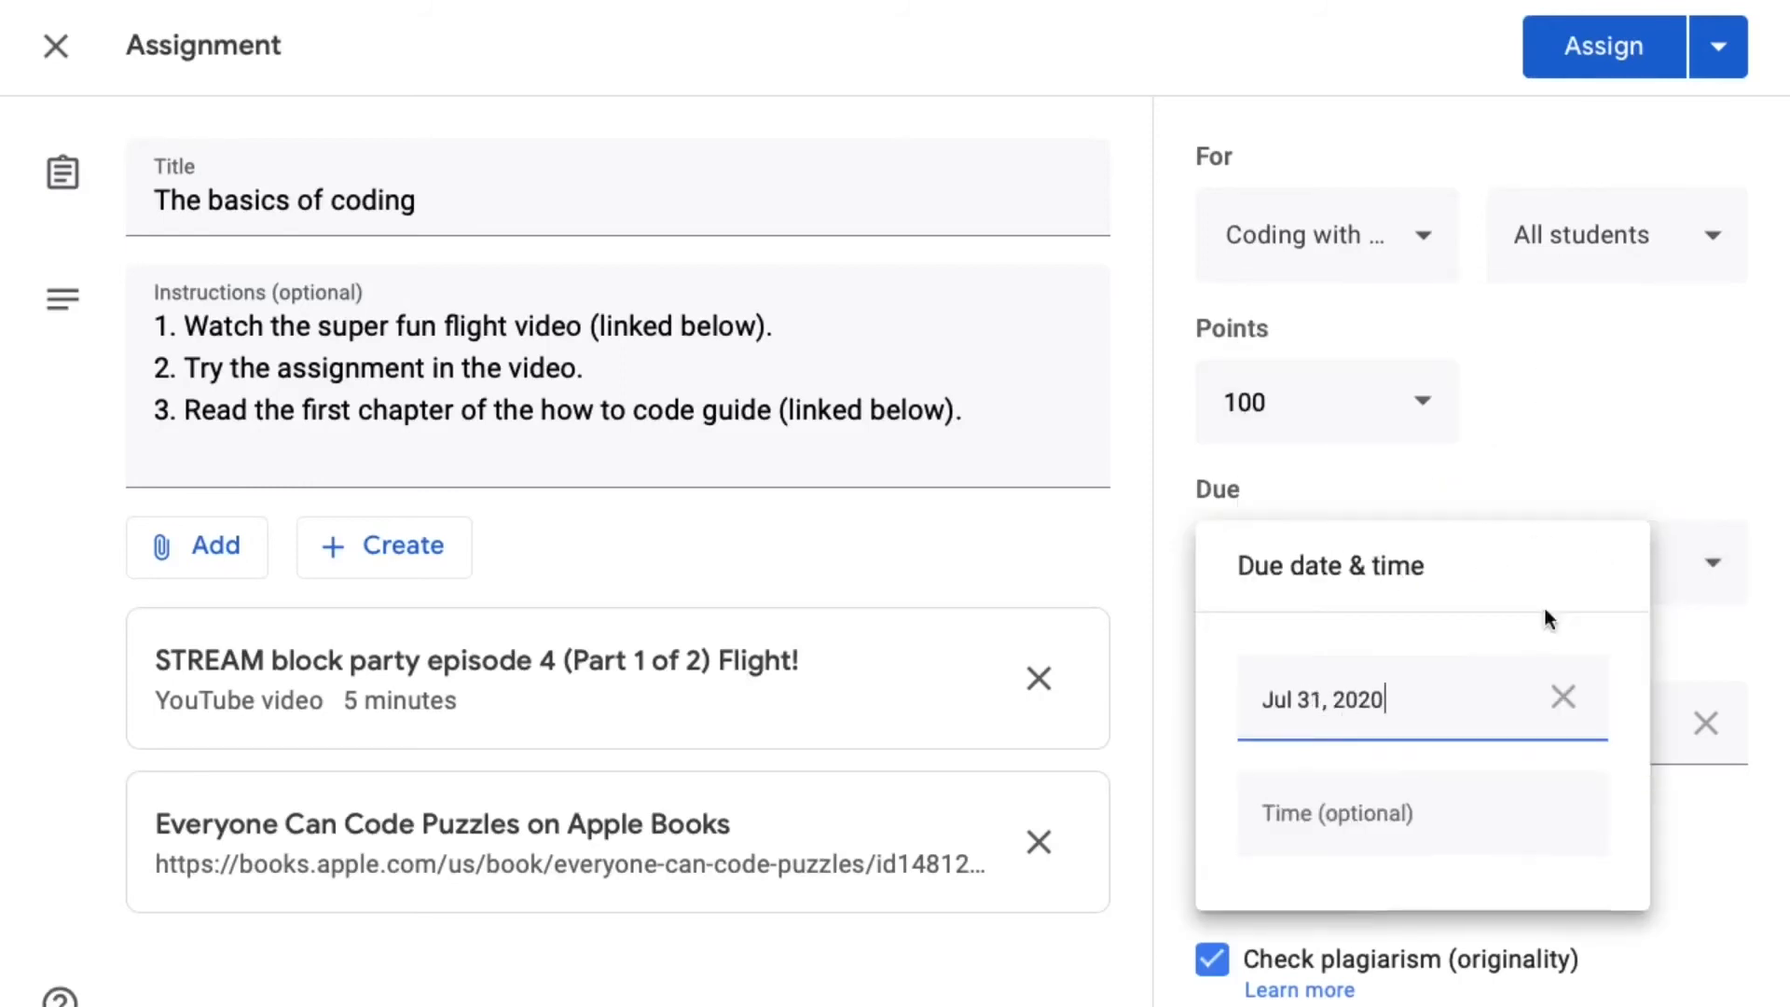
{"action": "left_click", "coordinate": [1628, 434]}
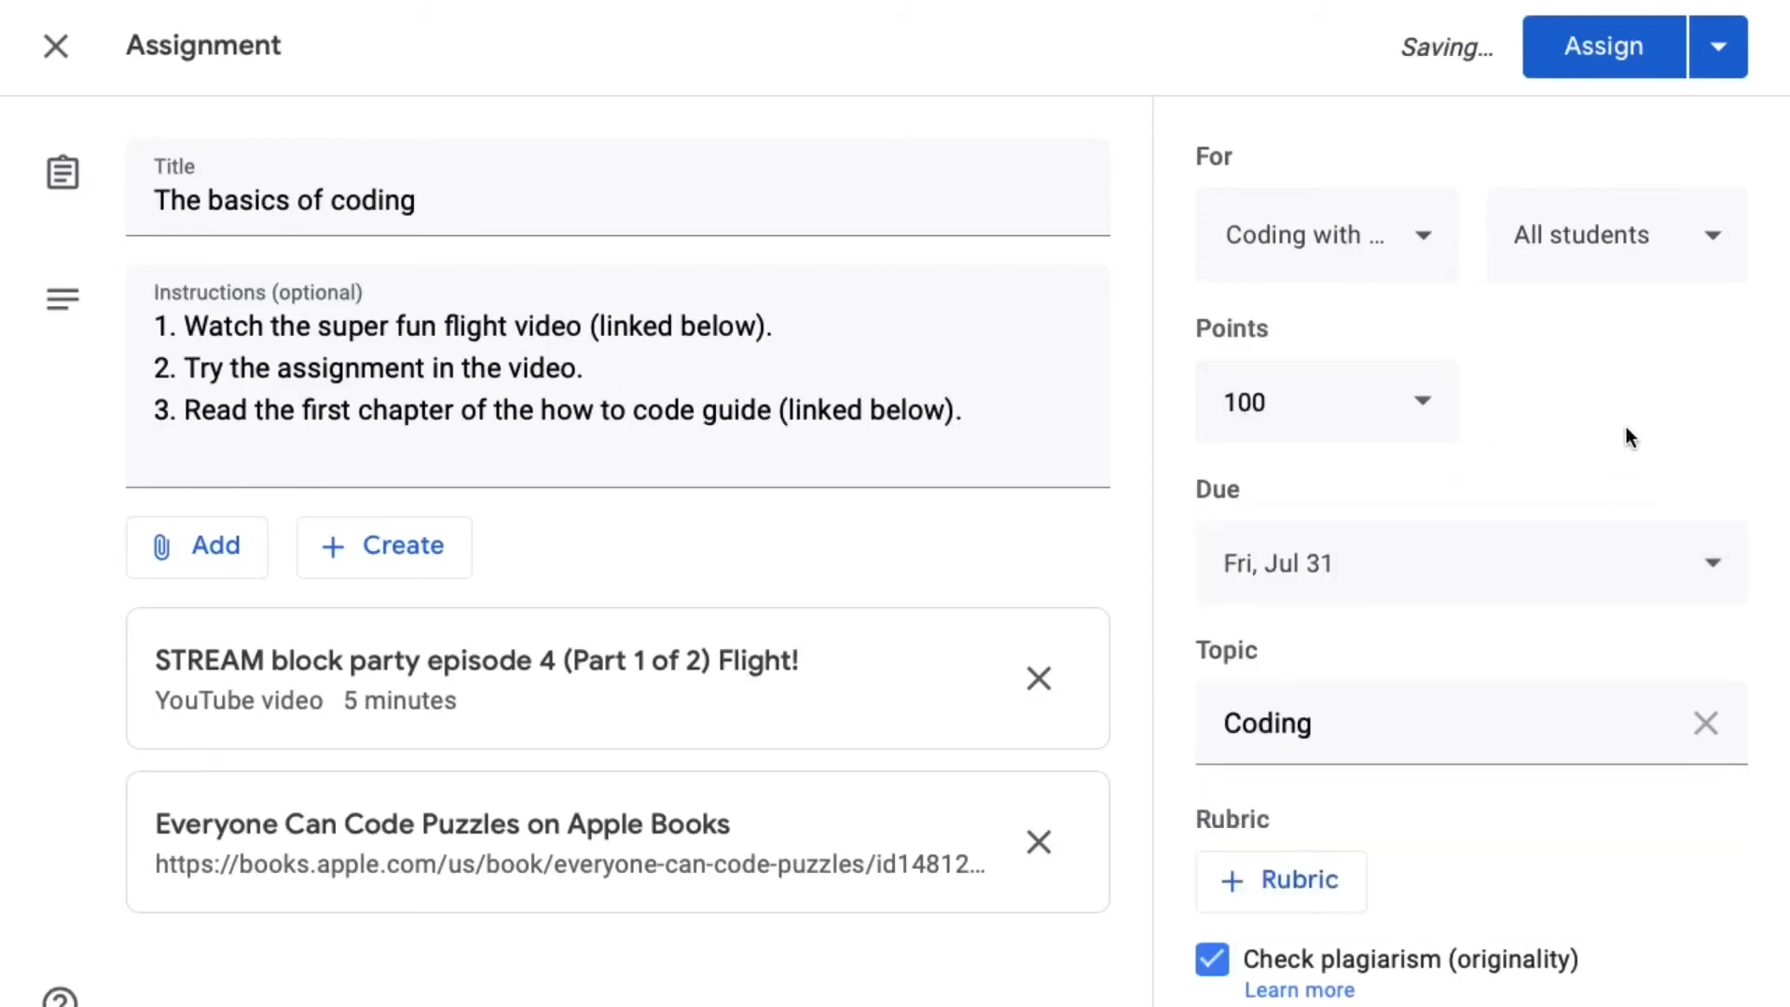
{"action": "left_click", "coordinate": [1615, 60]}
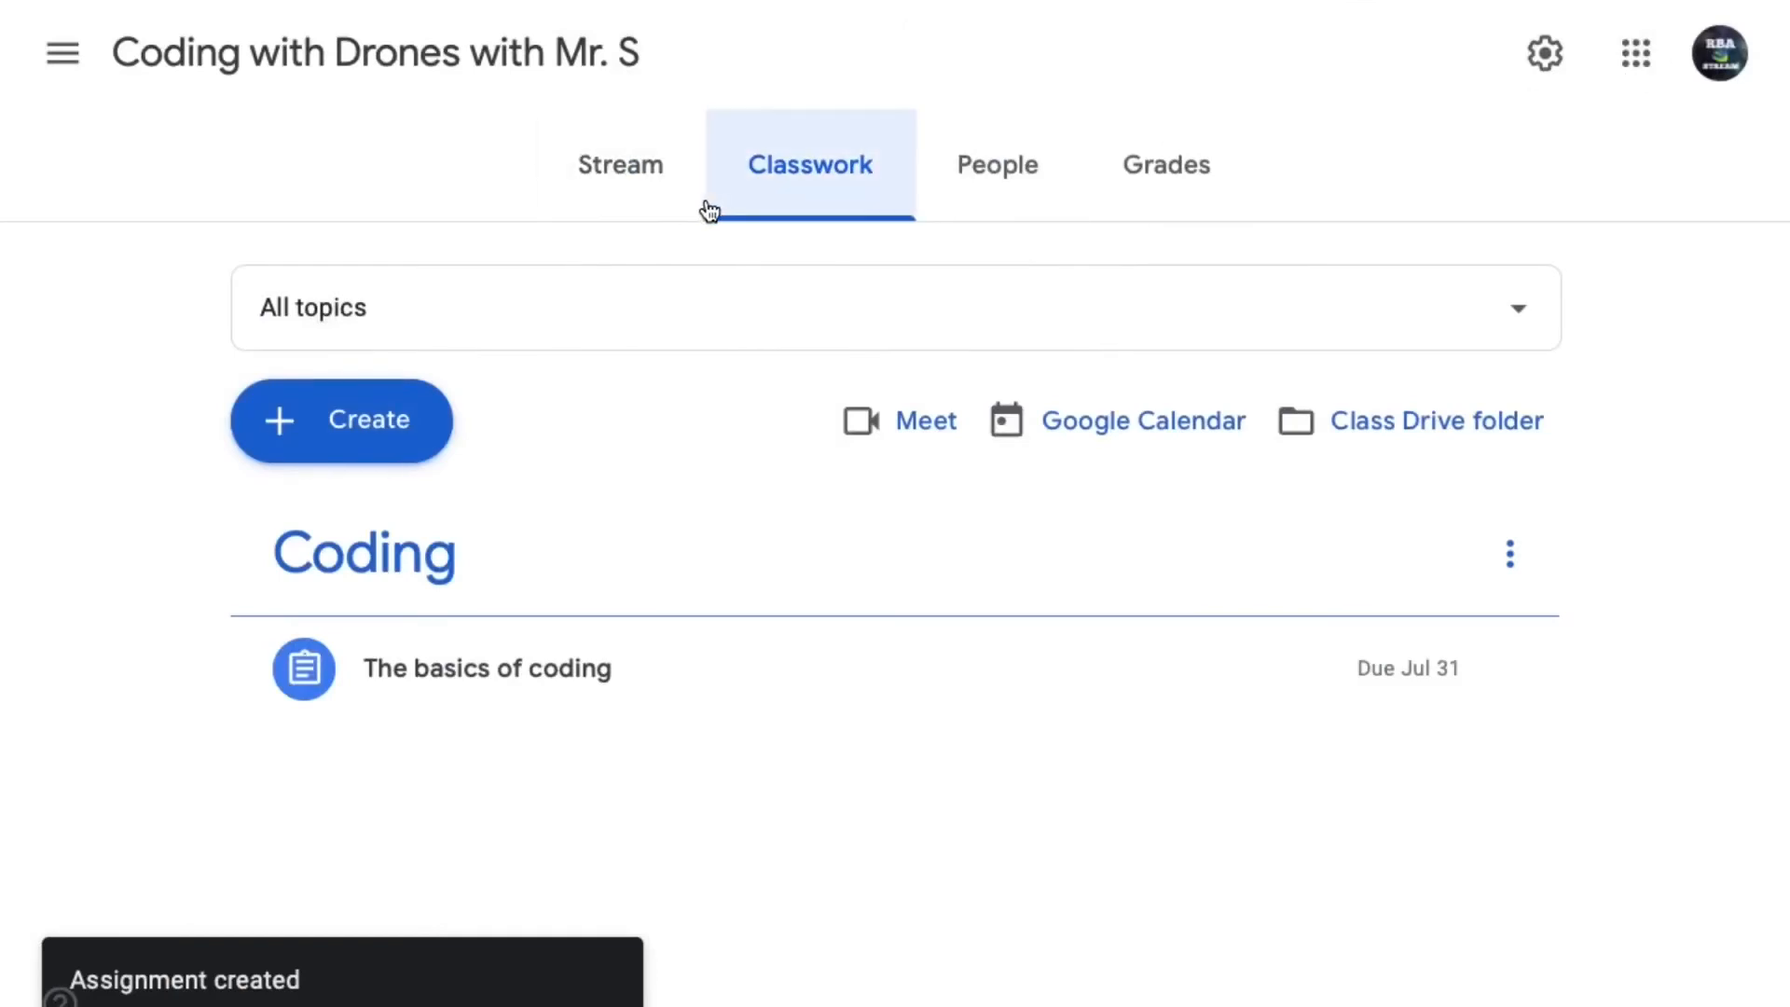
- Find the post about "The basics of coding" in the class stream and open the assignment's student work
{"action": "left_click", "coordinate": [660, 192]}
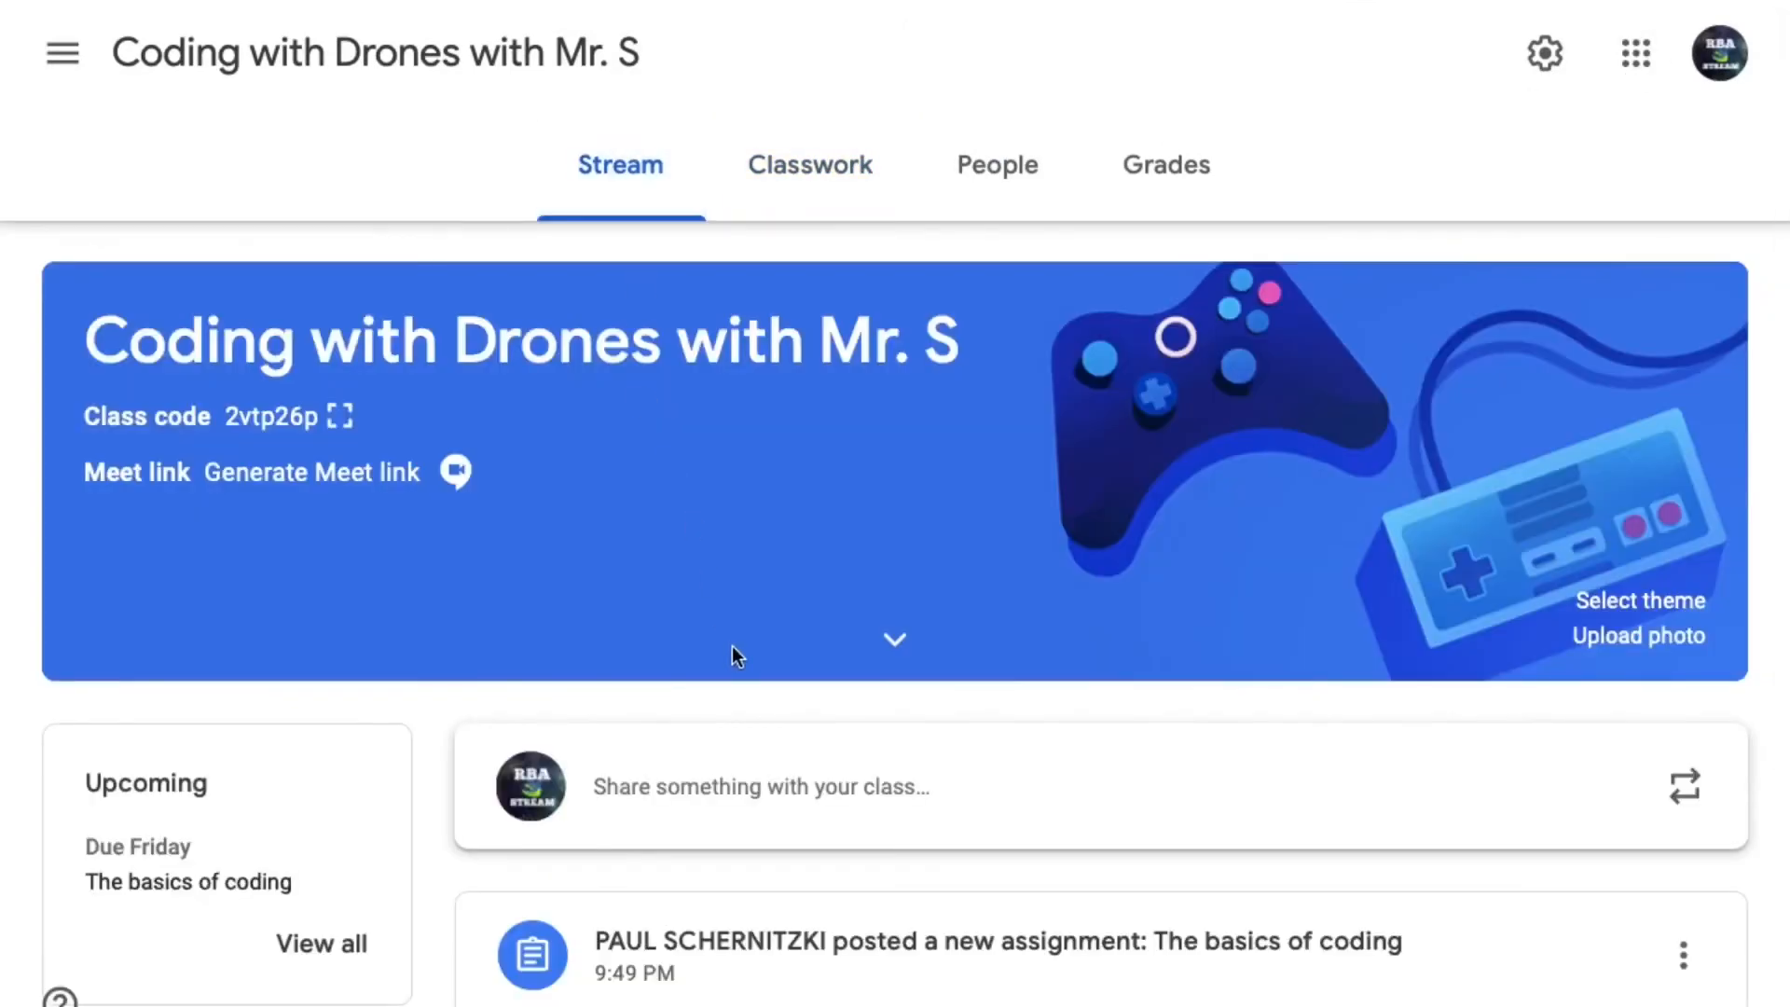
{"action": "scroll", "coordinate": [731, 645], "scroll_direction": "down", "scroll_amount": 3}
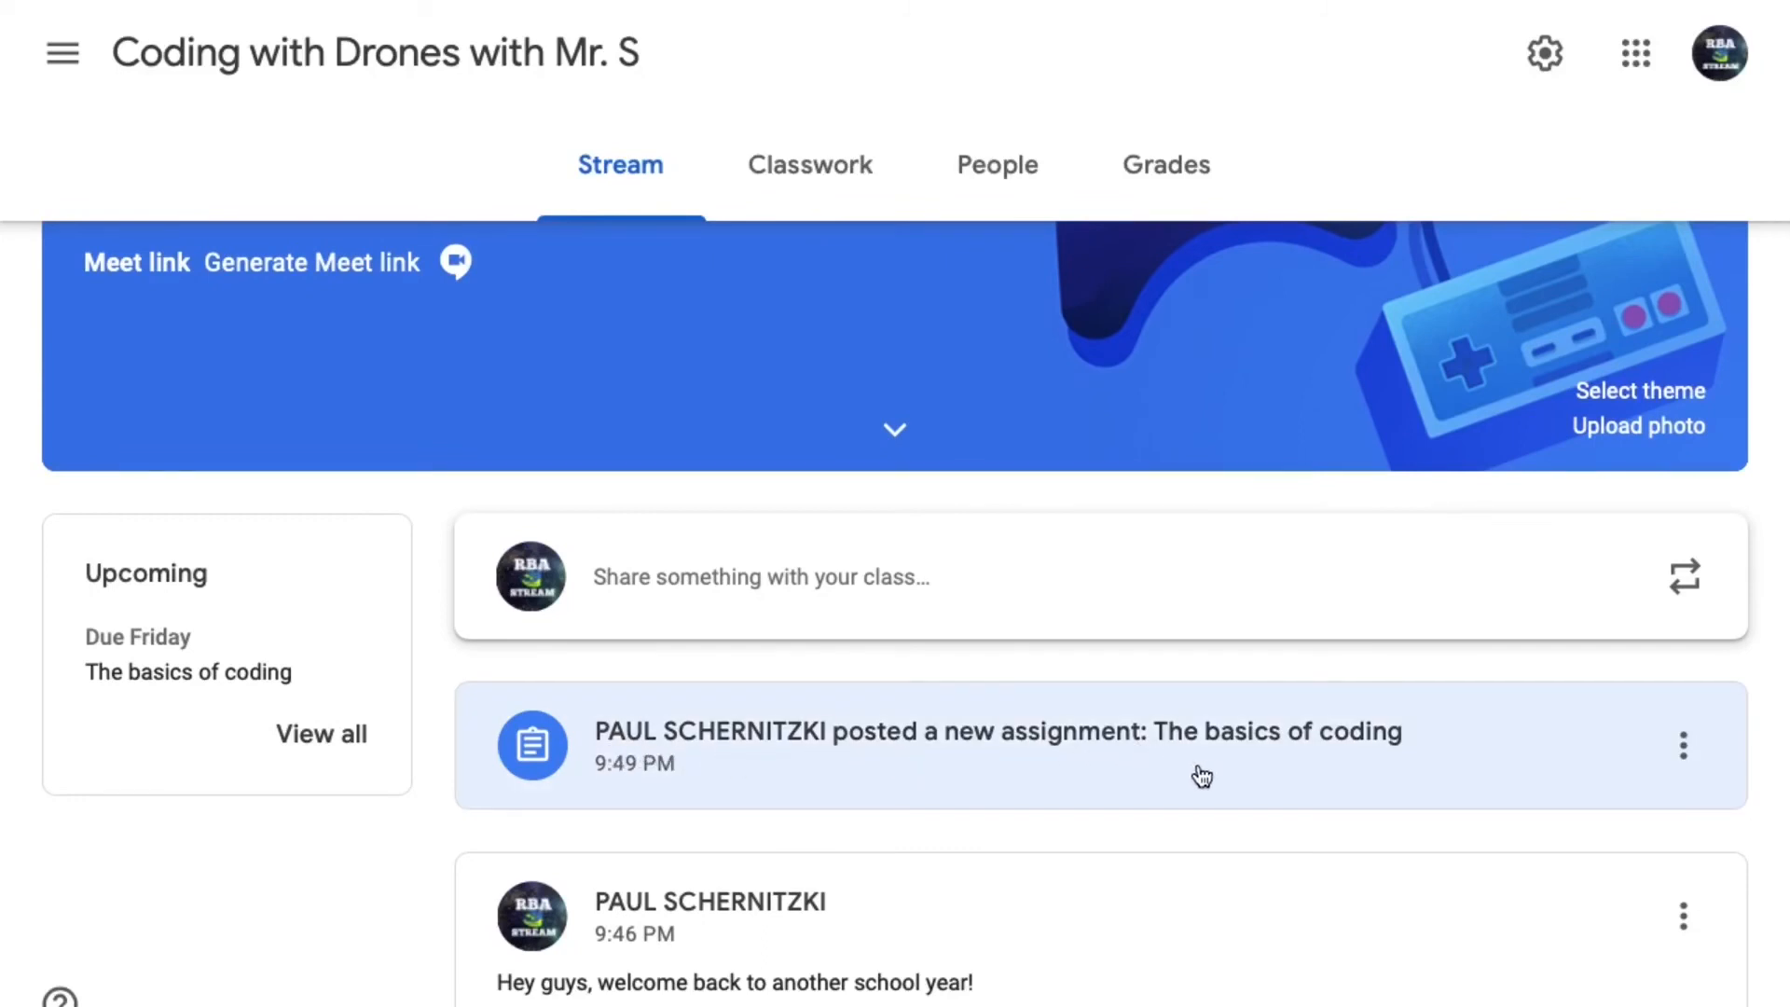
{"action": "left_click", "coordinate": [869, 757]}
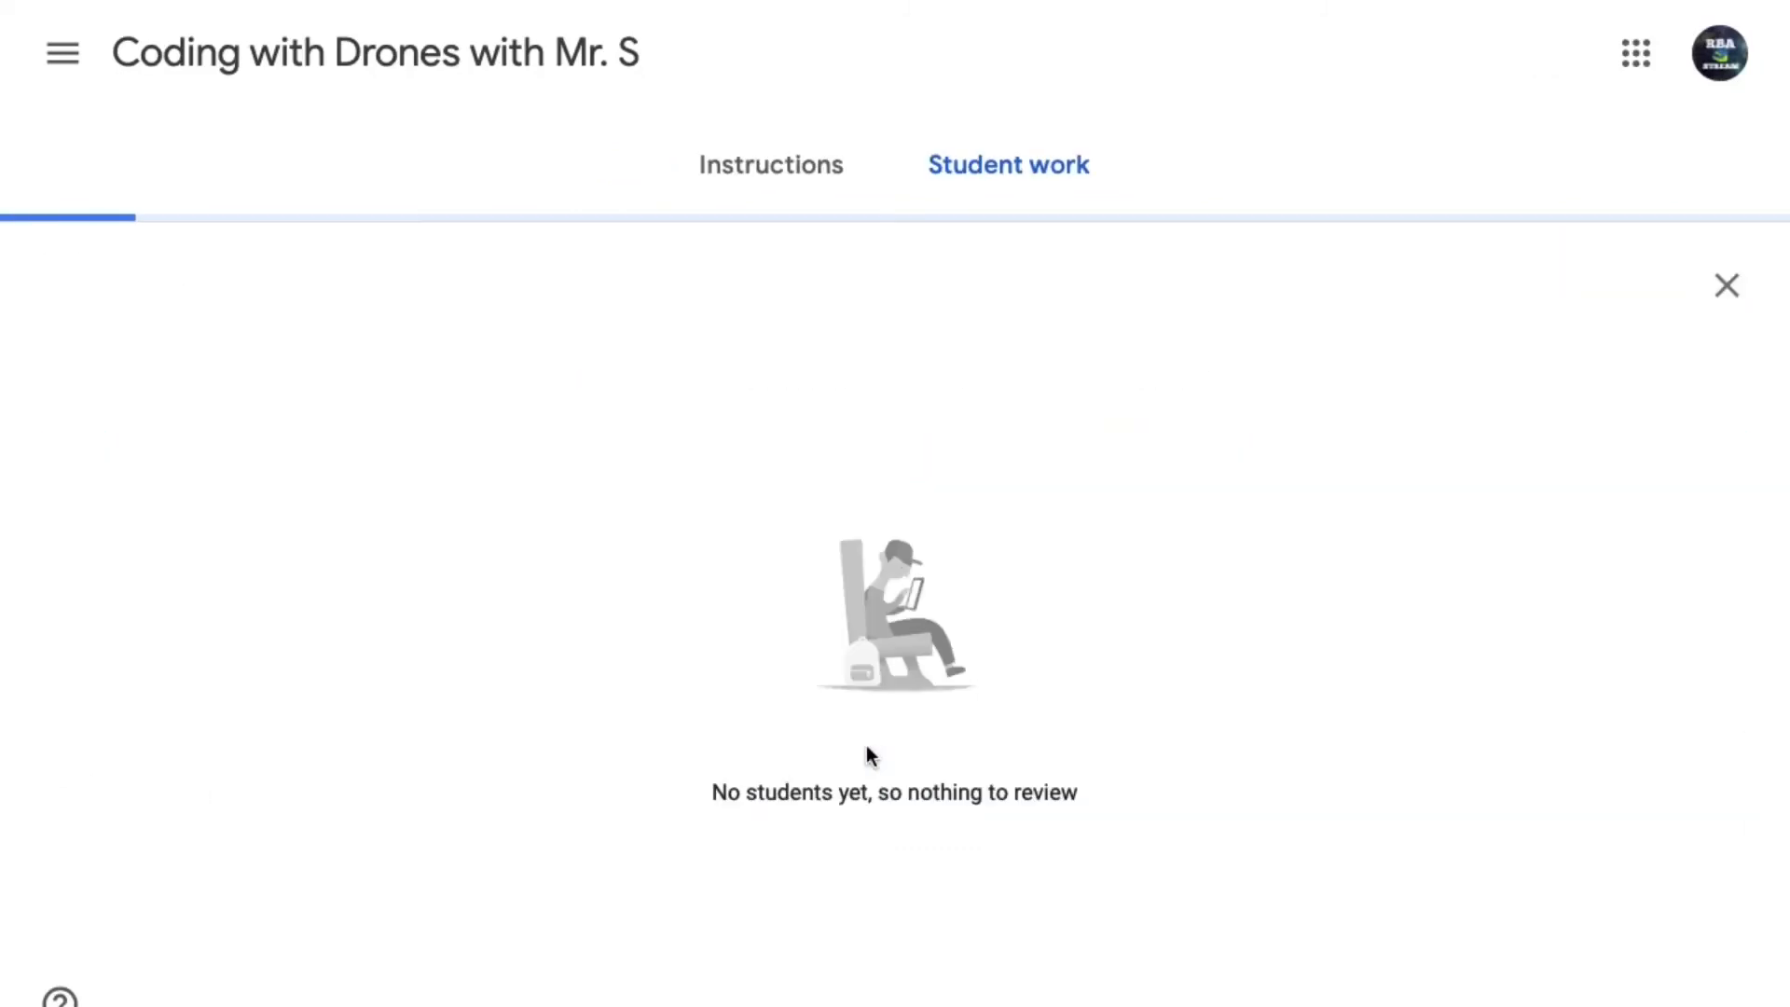
- Review the instructions and student work of "The basics of coding" and check the assignment's listing in the class's classwork
{"action": "left_click", "coordinate": [780, 187]}
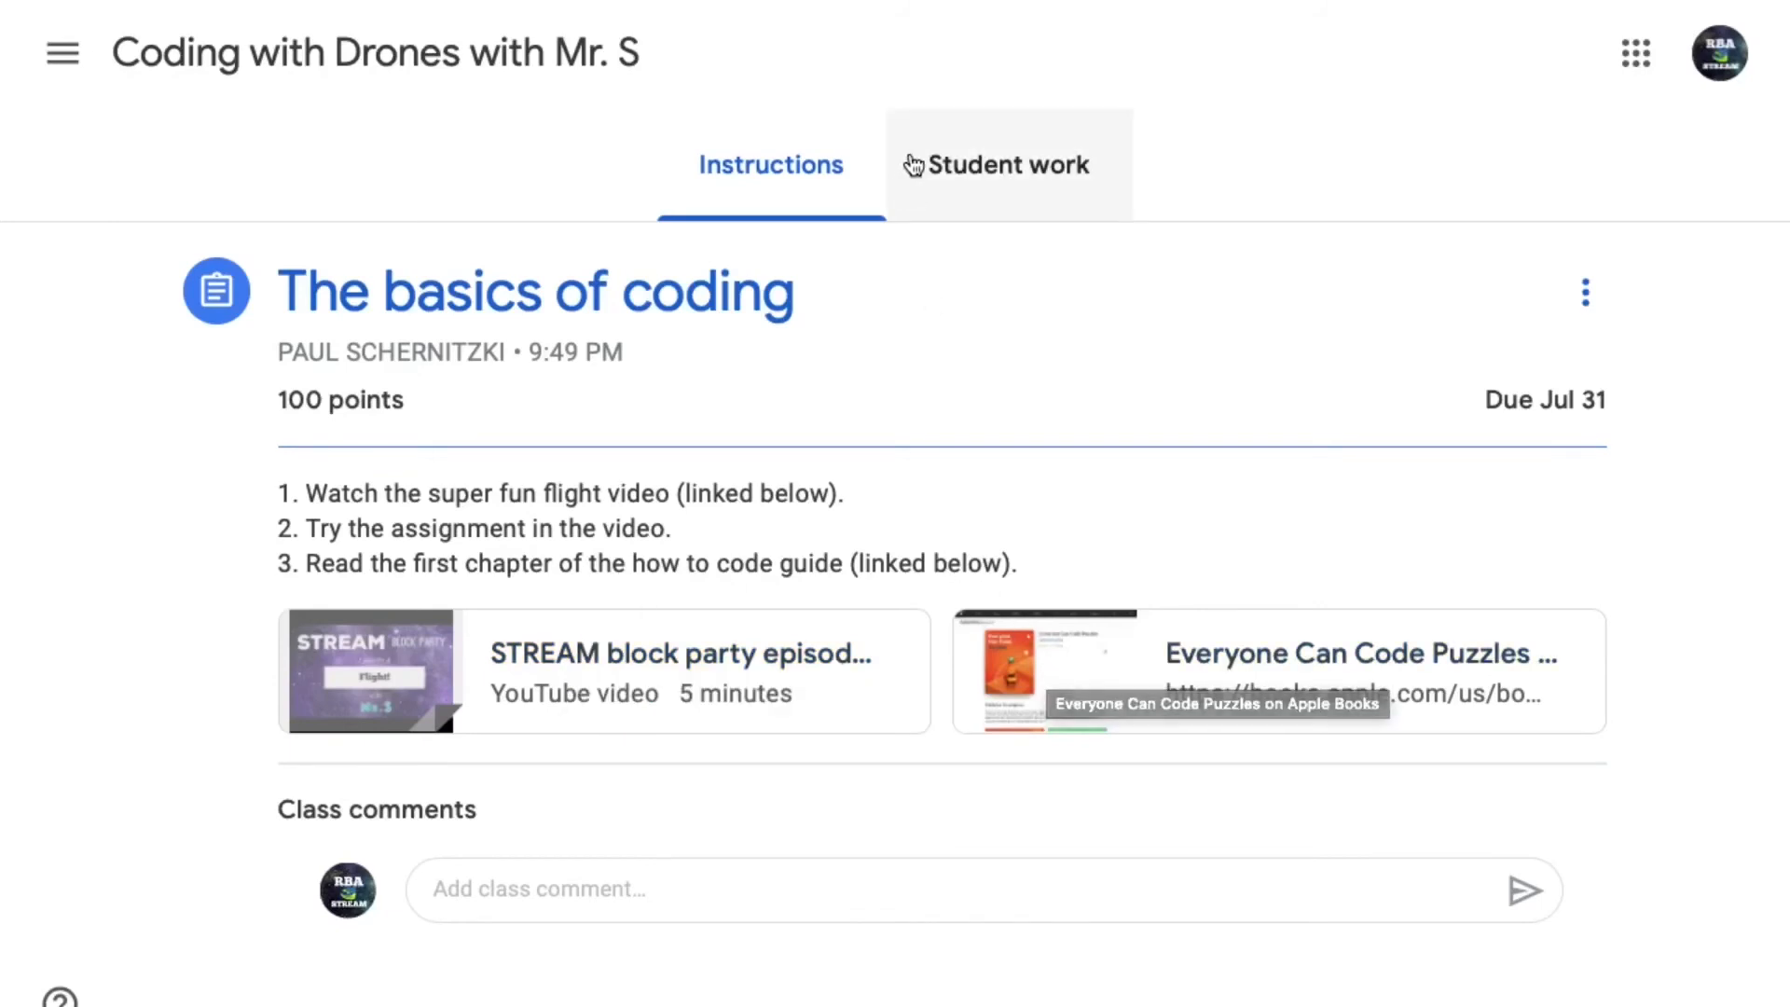
{"action": "left_click", "coordinate": [938, 173]}
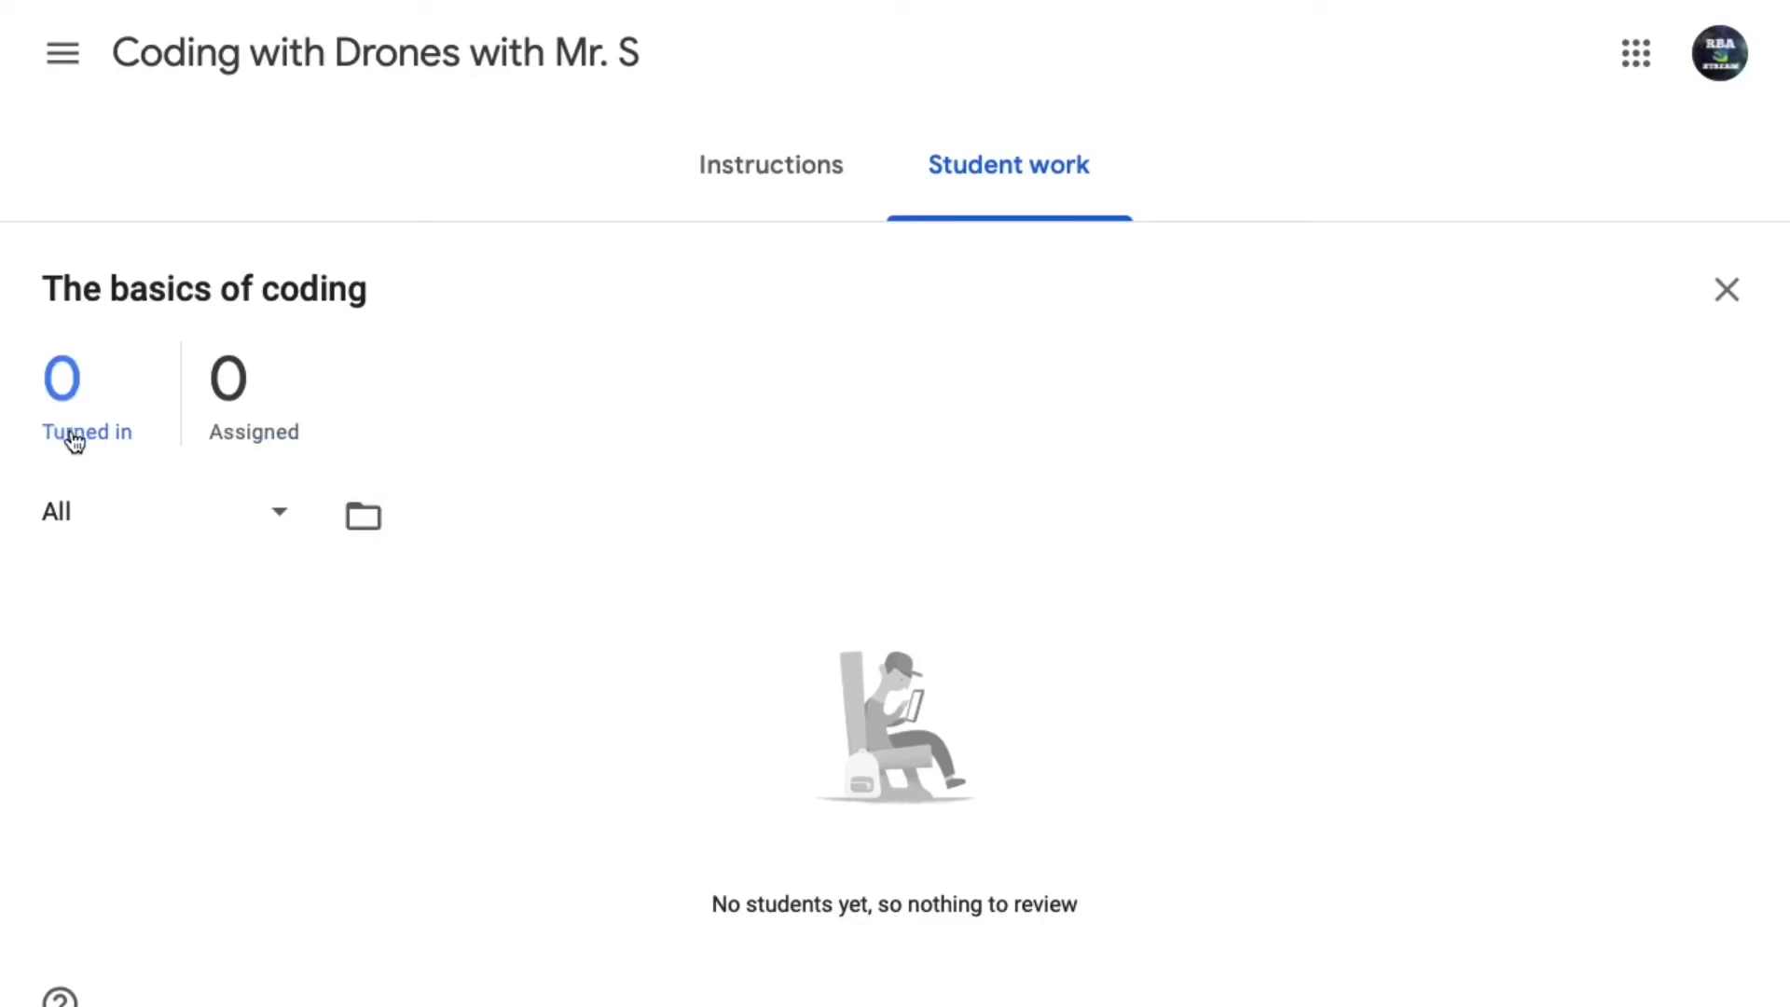
{"action": "left_click", "coordinate": [762, 202]}
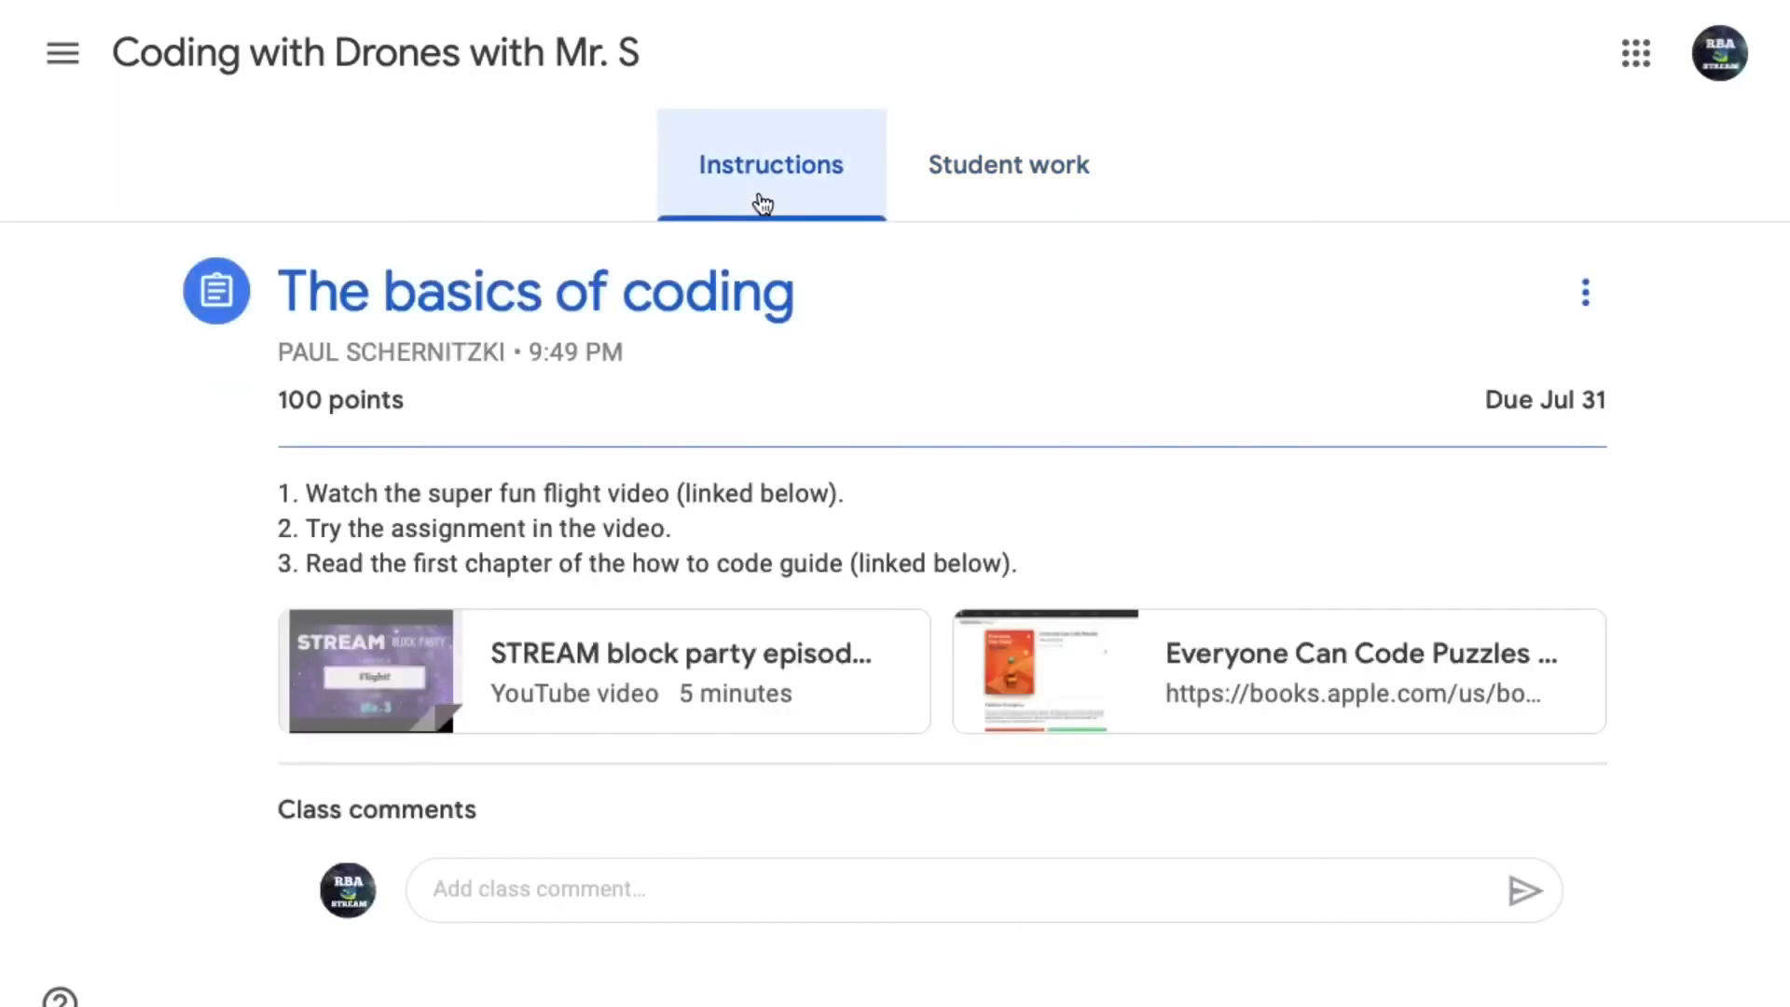
{"action": "left_click", "coordinate": [180, 70]}
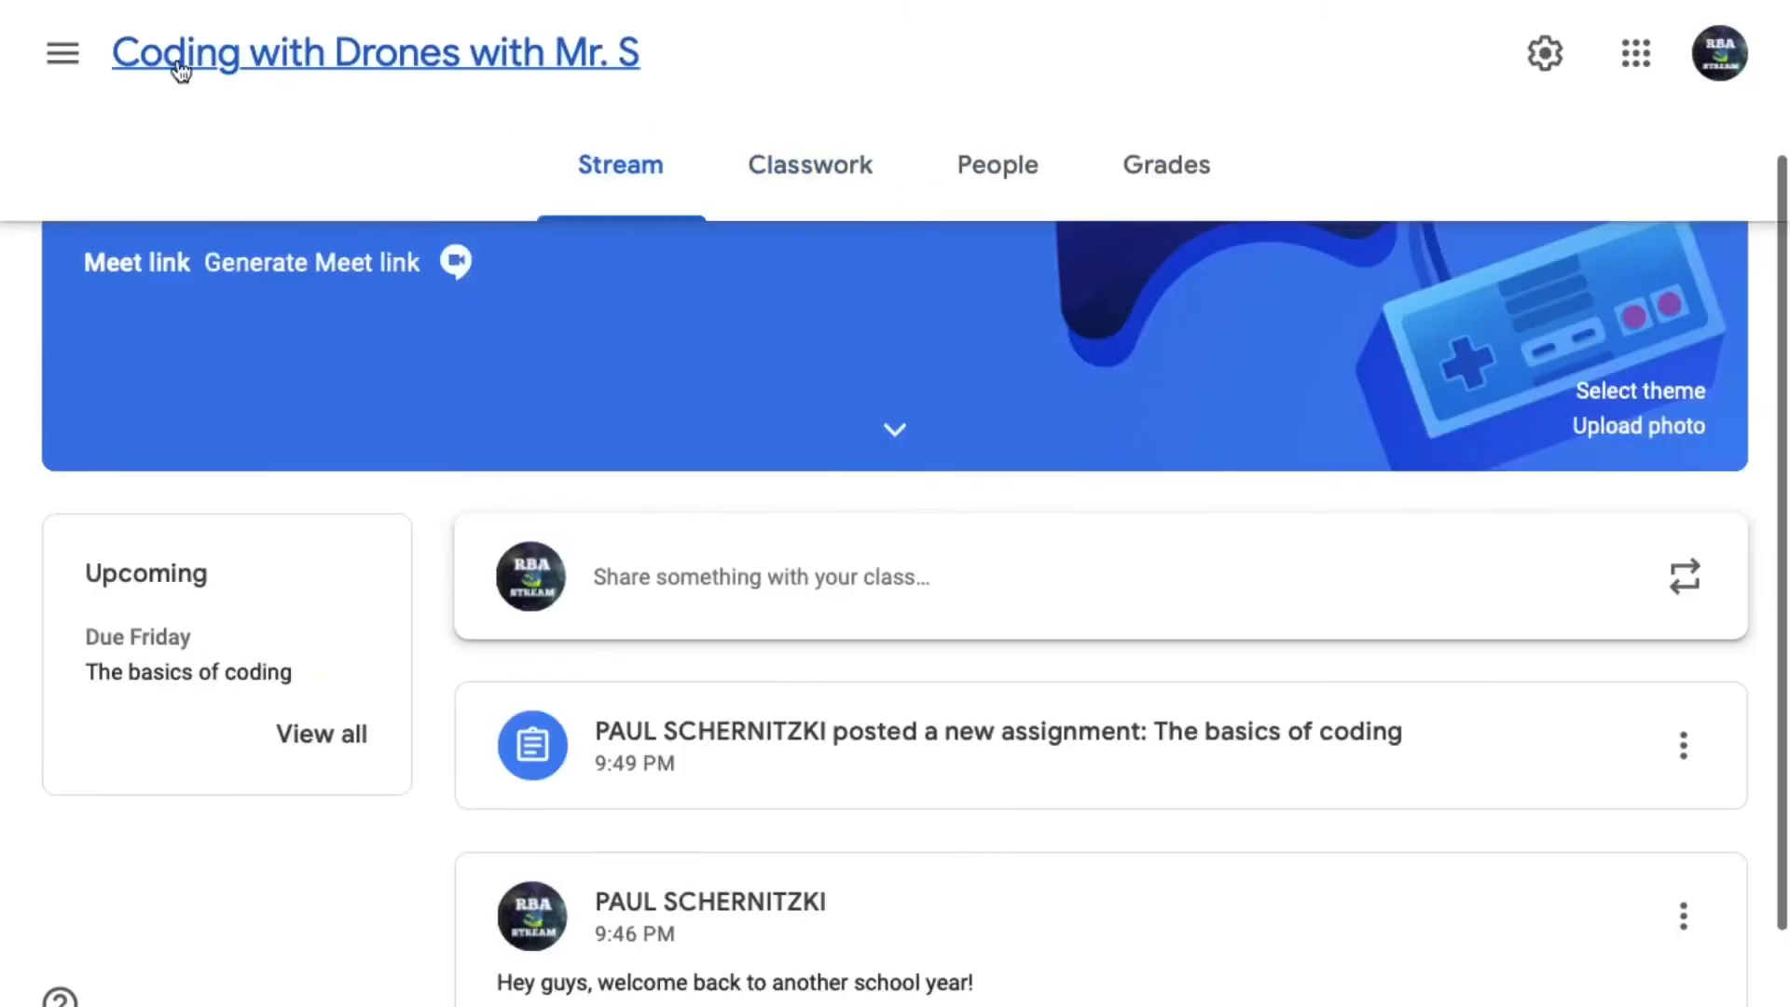
{"action": "left_click", "coordinate": [816, 179]}
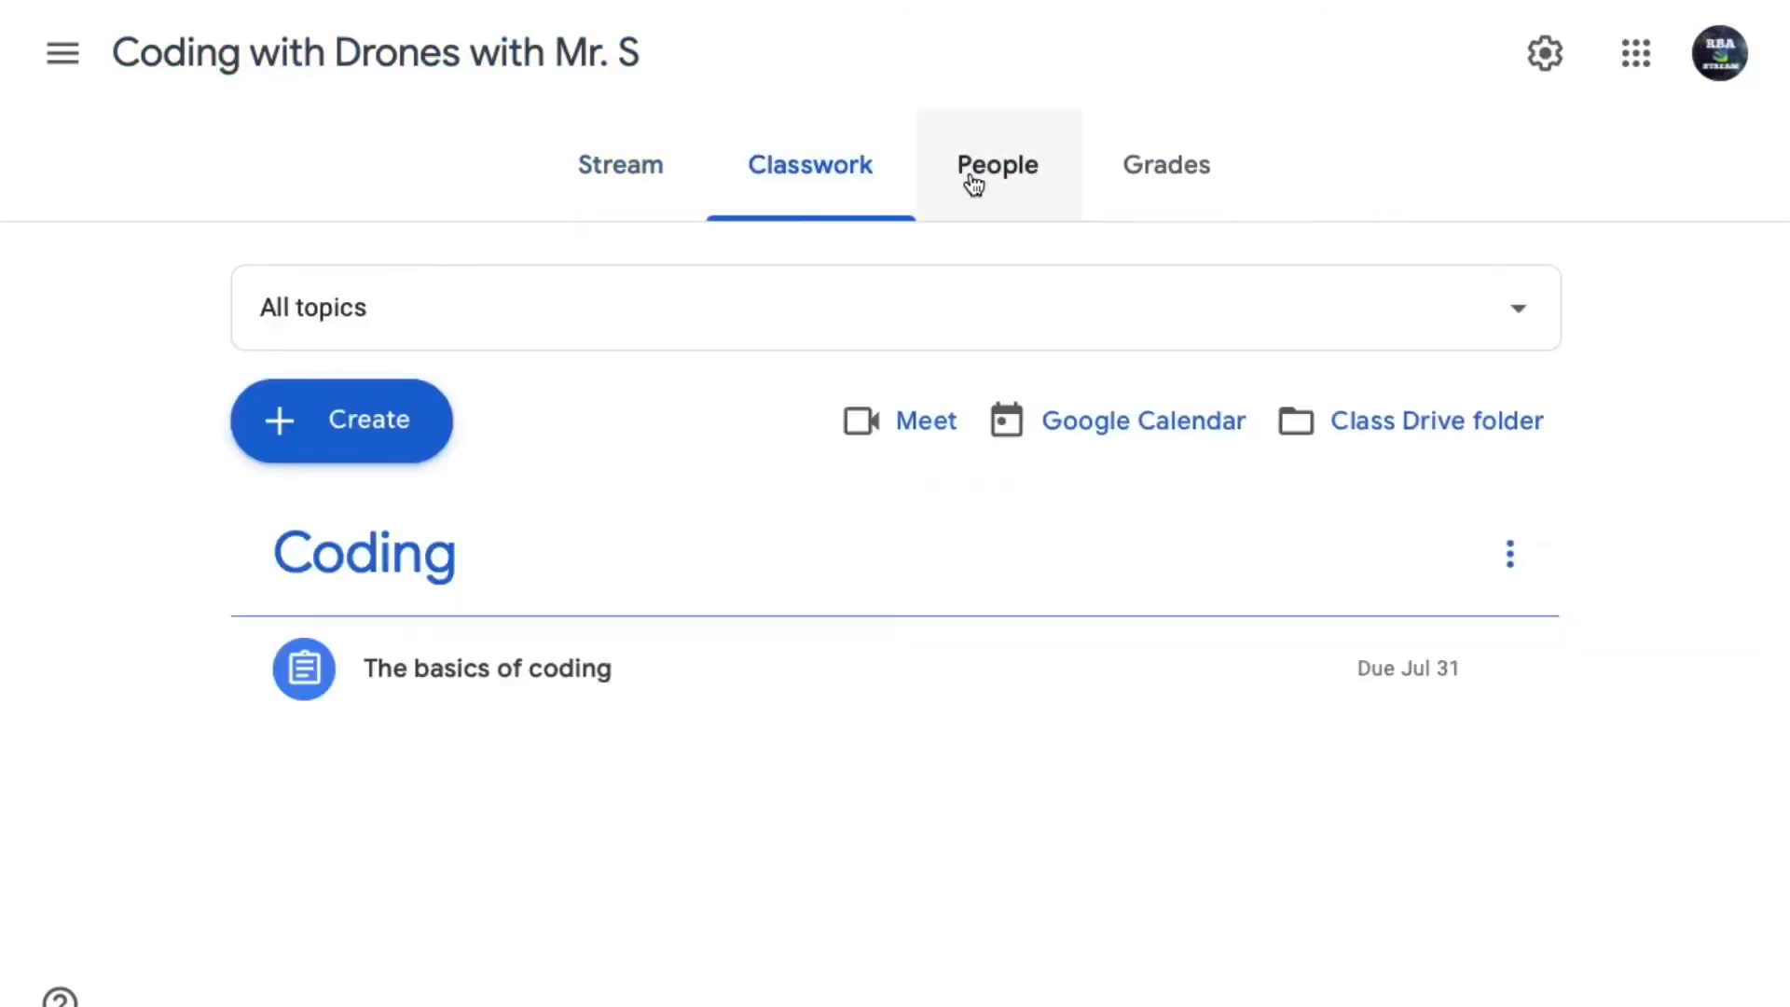
- View the invitation forms for teachers and for students among the class's people, closing each without inviting anyone
{"action": "left_click", "coordinate": [973, 184]}
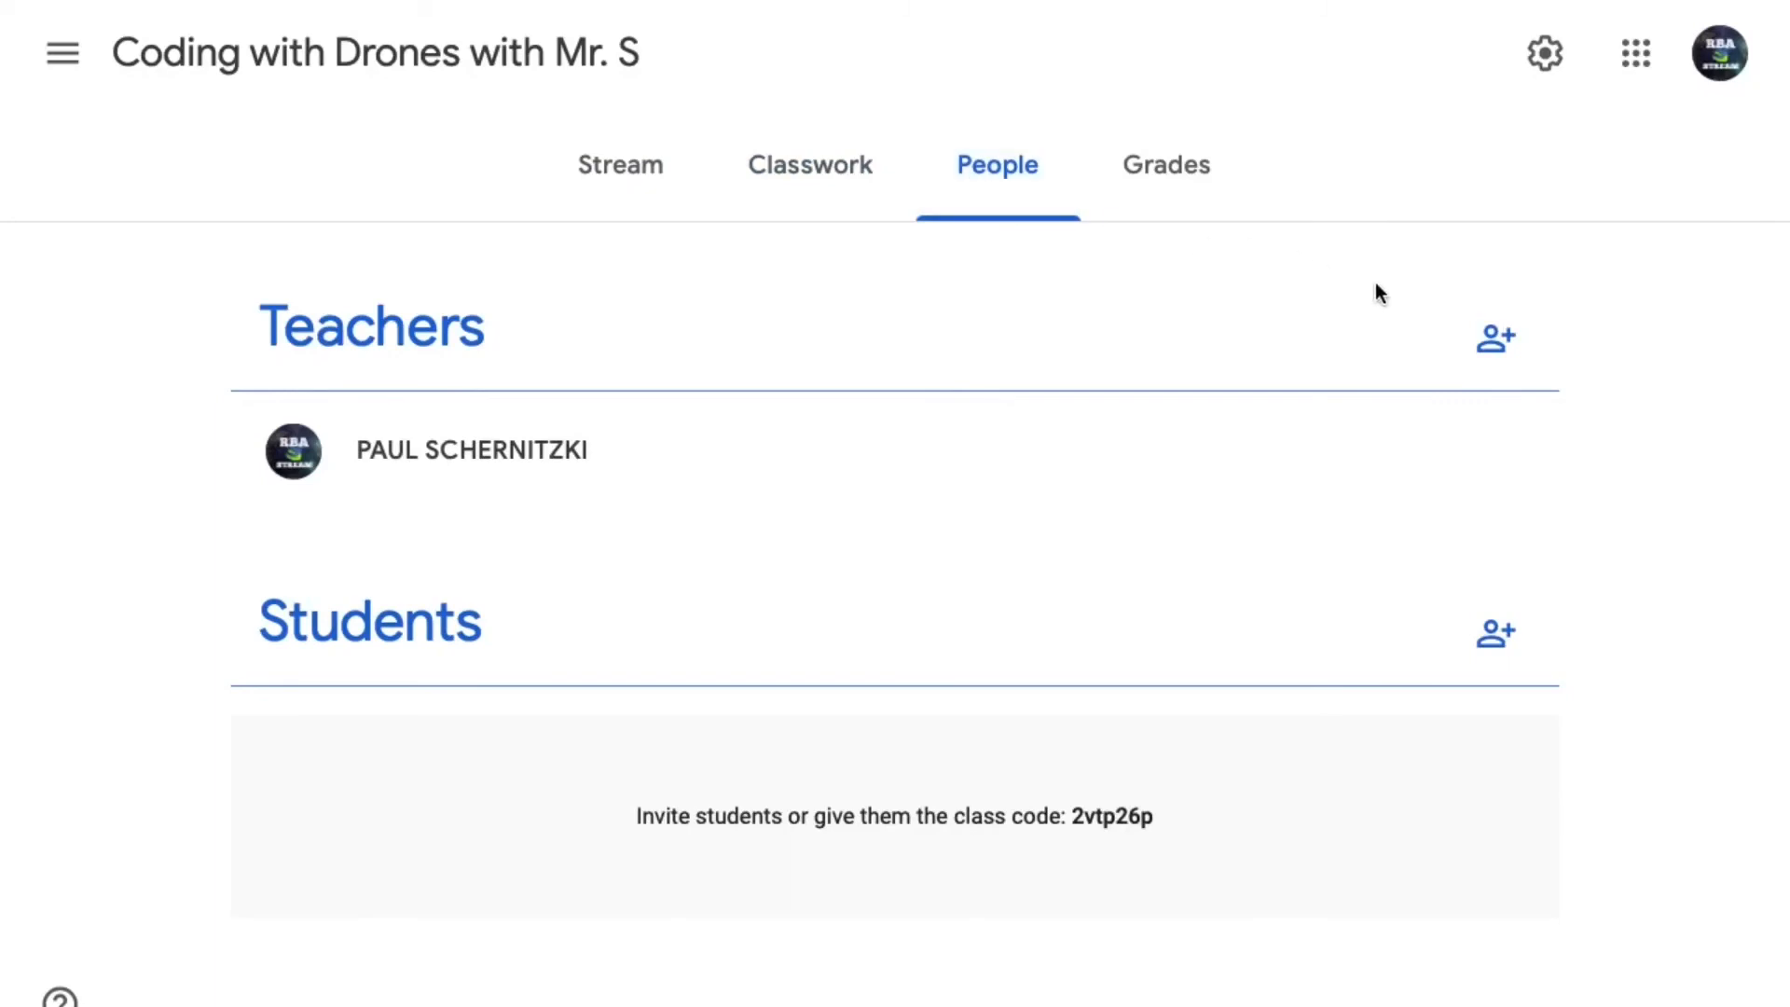
{"action": "left_click", "coordinate": [1490, 344]}
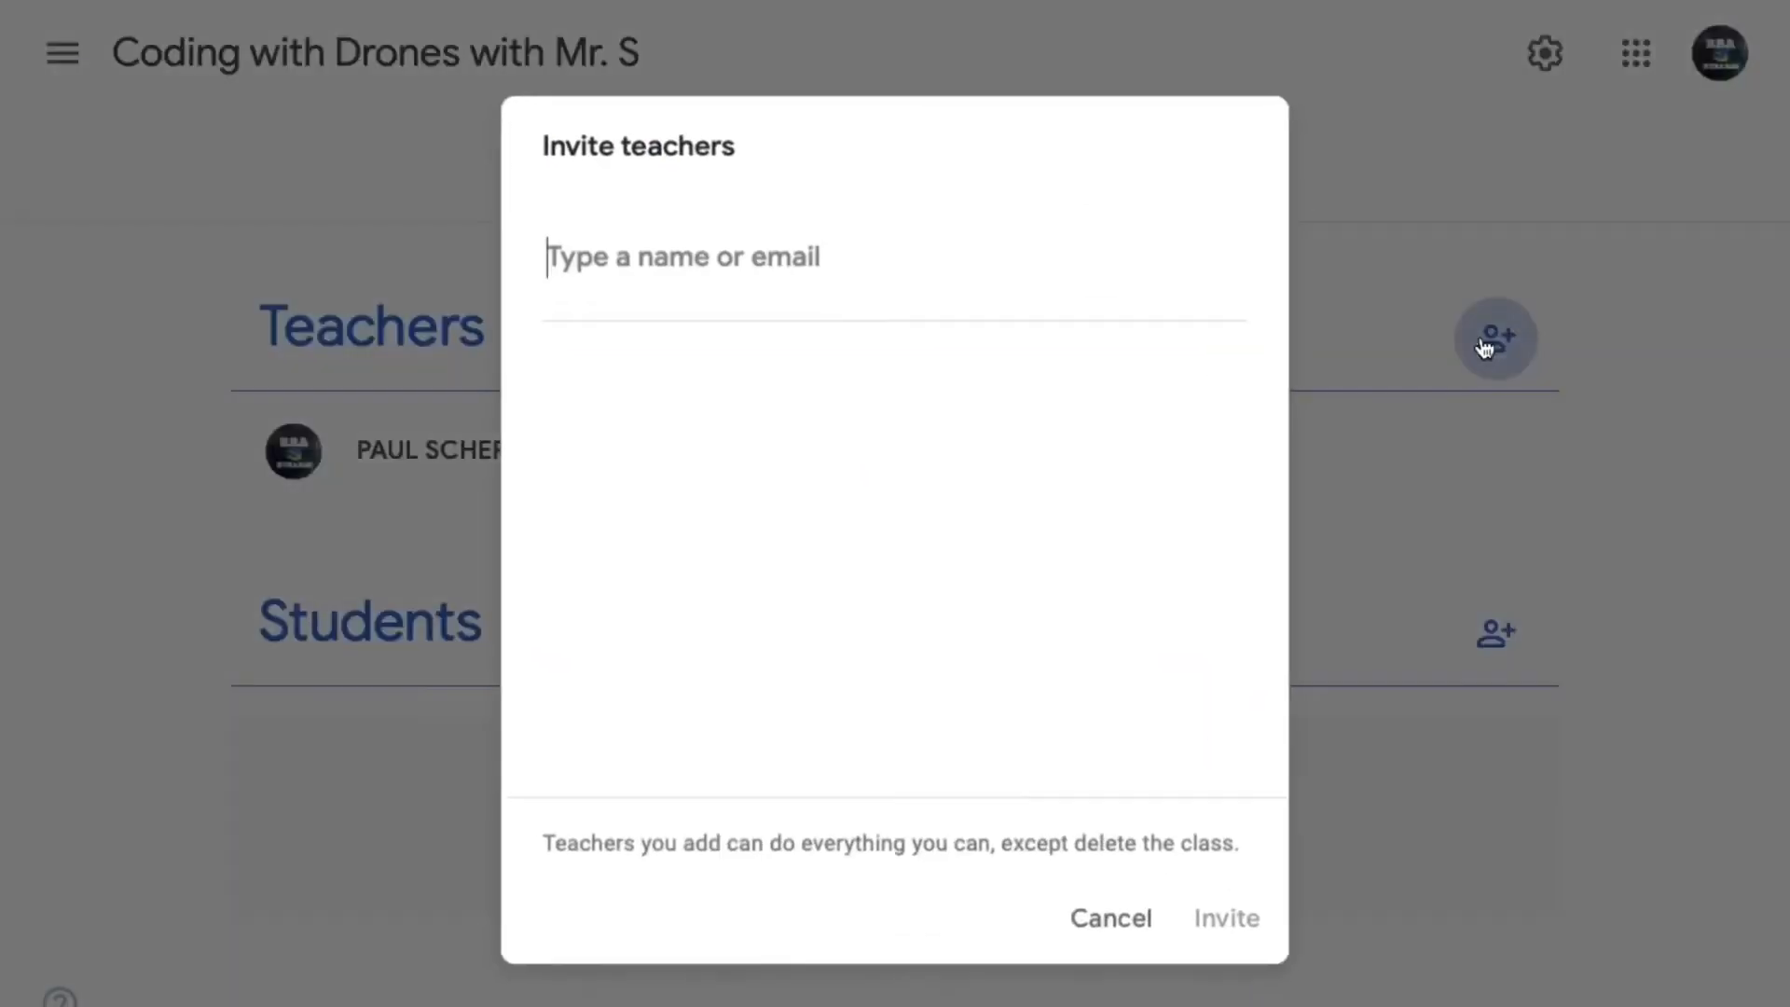
{"action": "left_click", "coordinate": [1096, 926]}
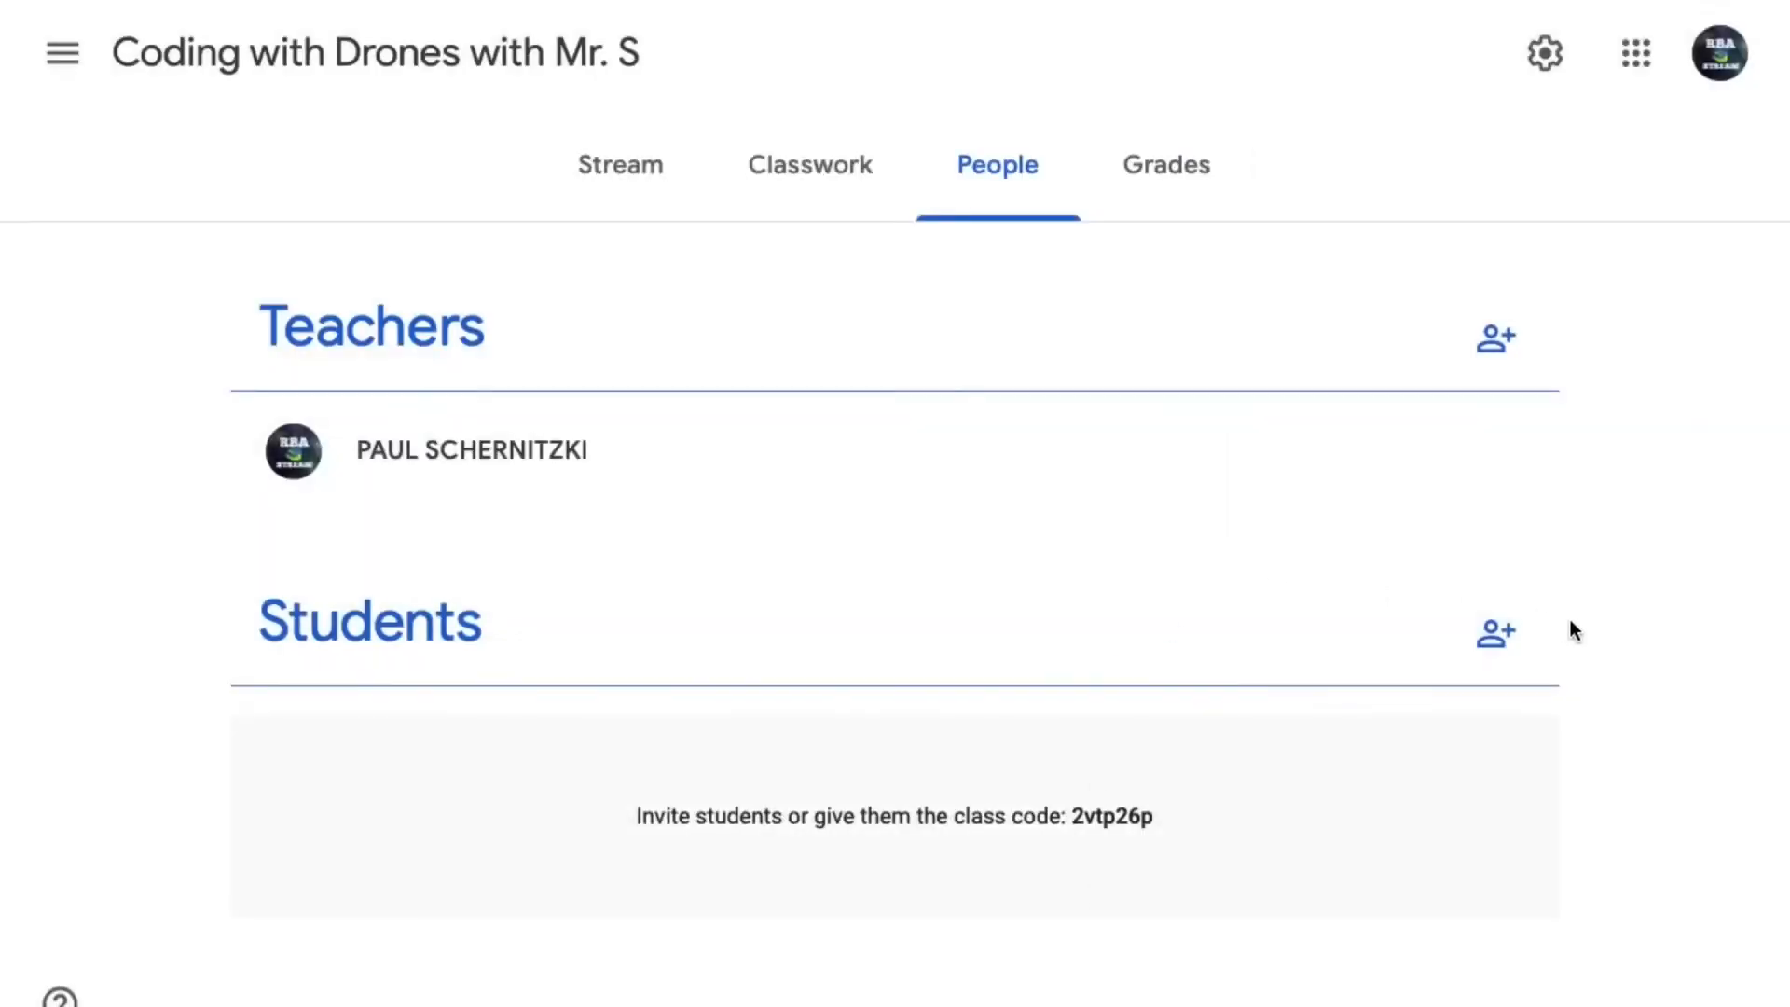
{"action": "left_click", "coordinate": [1496, 639]}
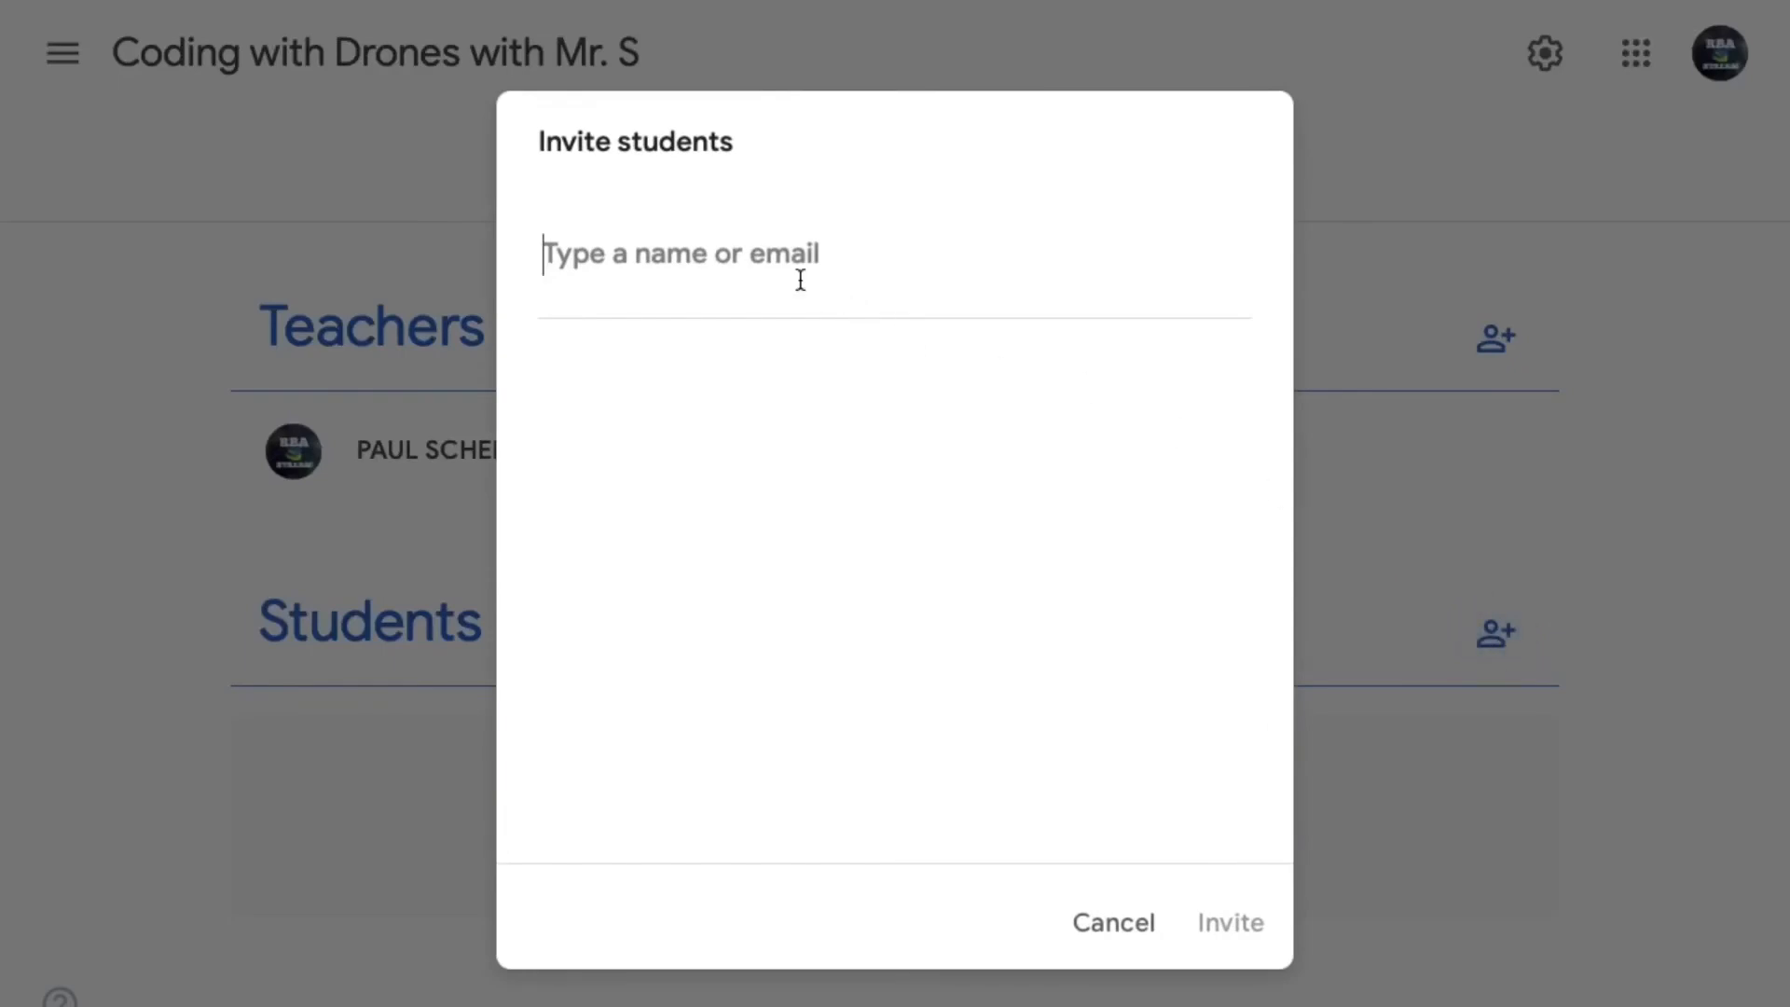
{"action": "left_click", "coordinate": [1130, 926]}
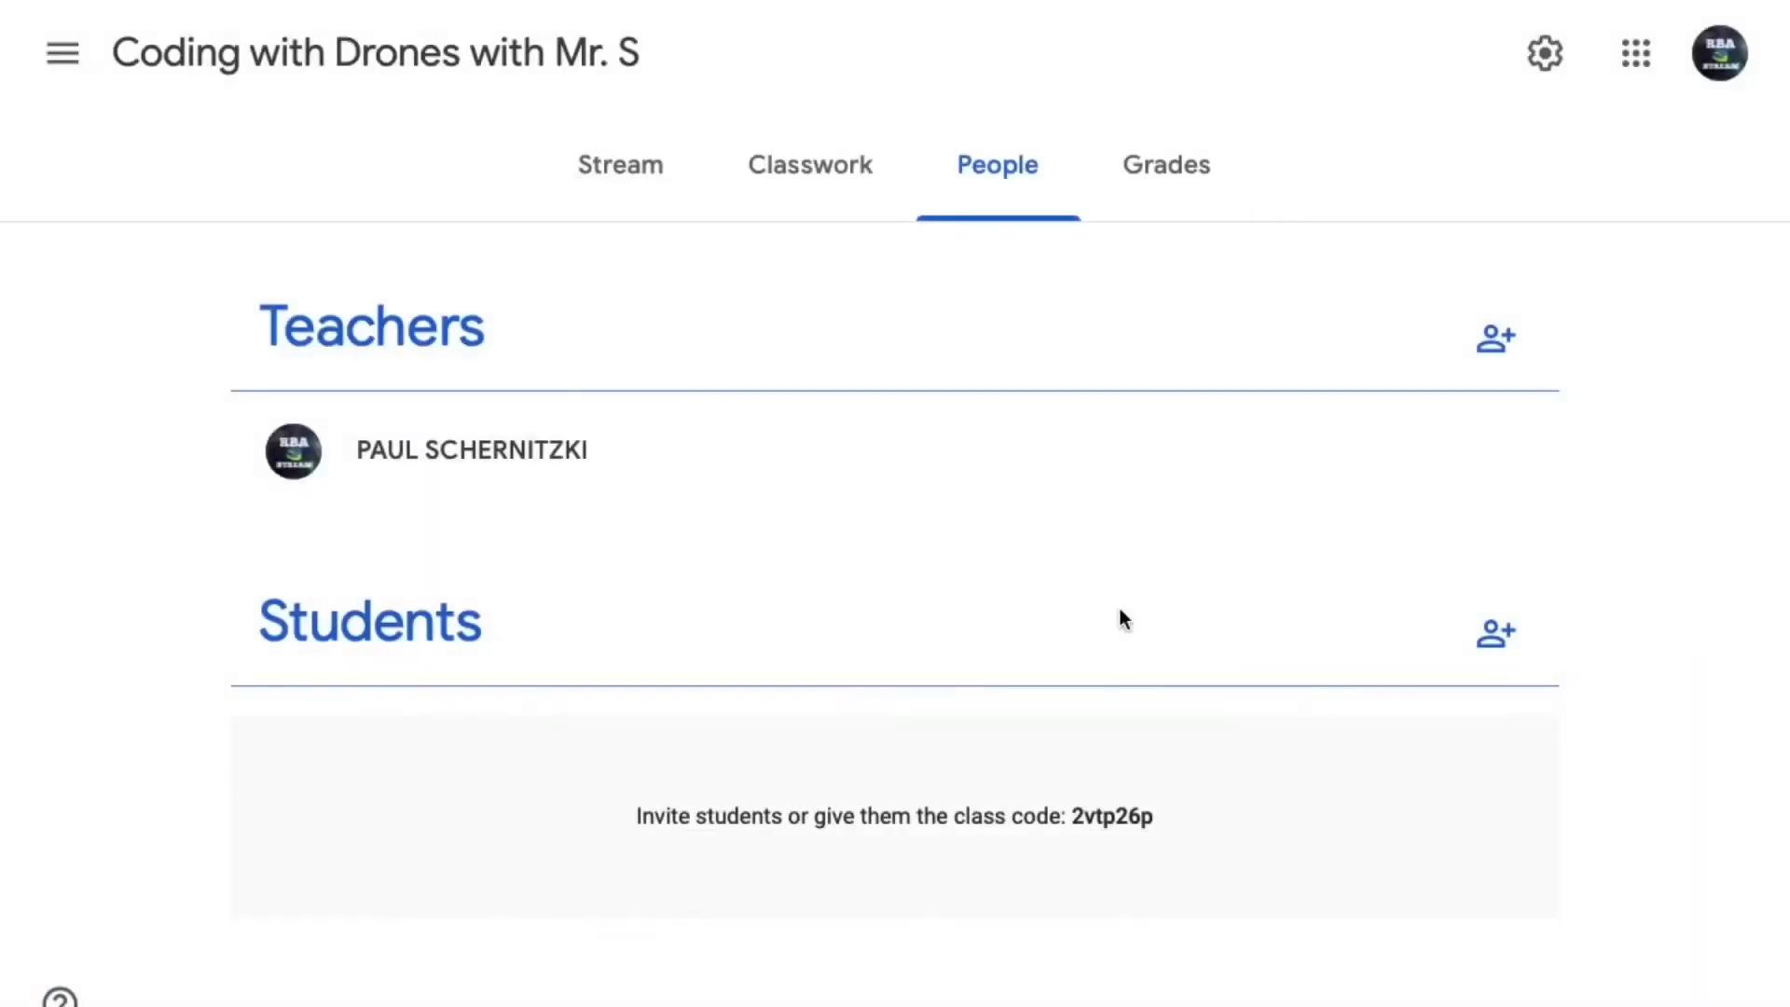
- Check the class's grades and stream, and return to the overview of all classes
{"action": "left_click", "coordinate": [1184, 203]}
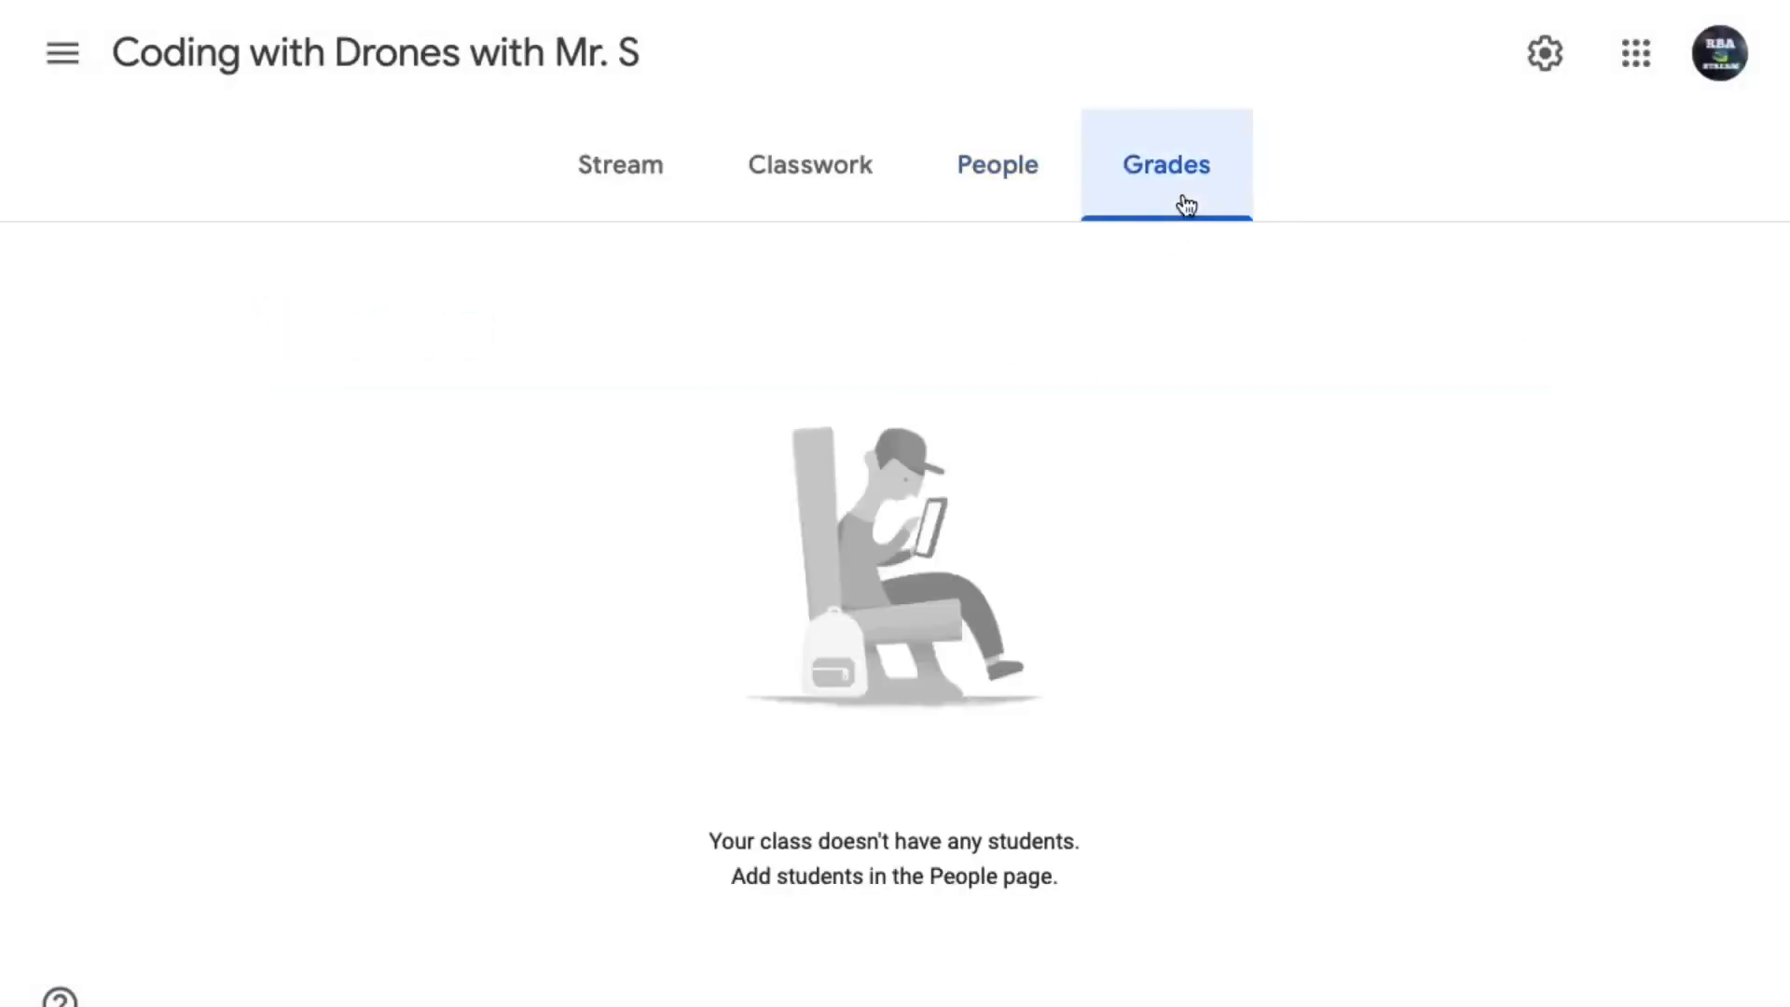
{"action": "left_click", "coordinate": [627, 168]}
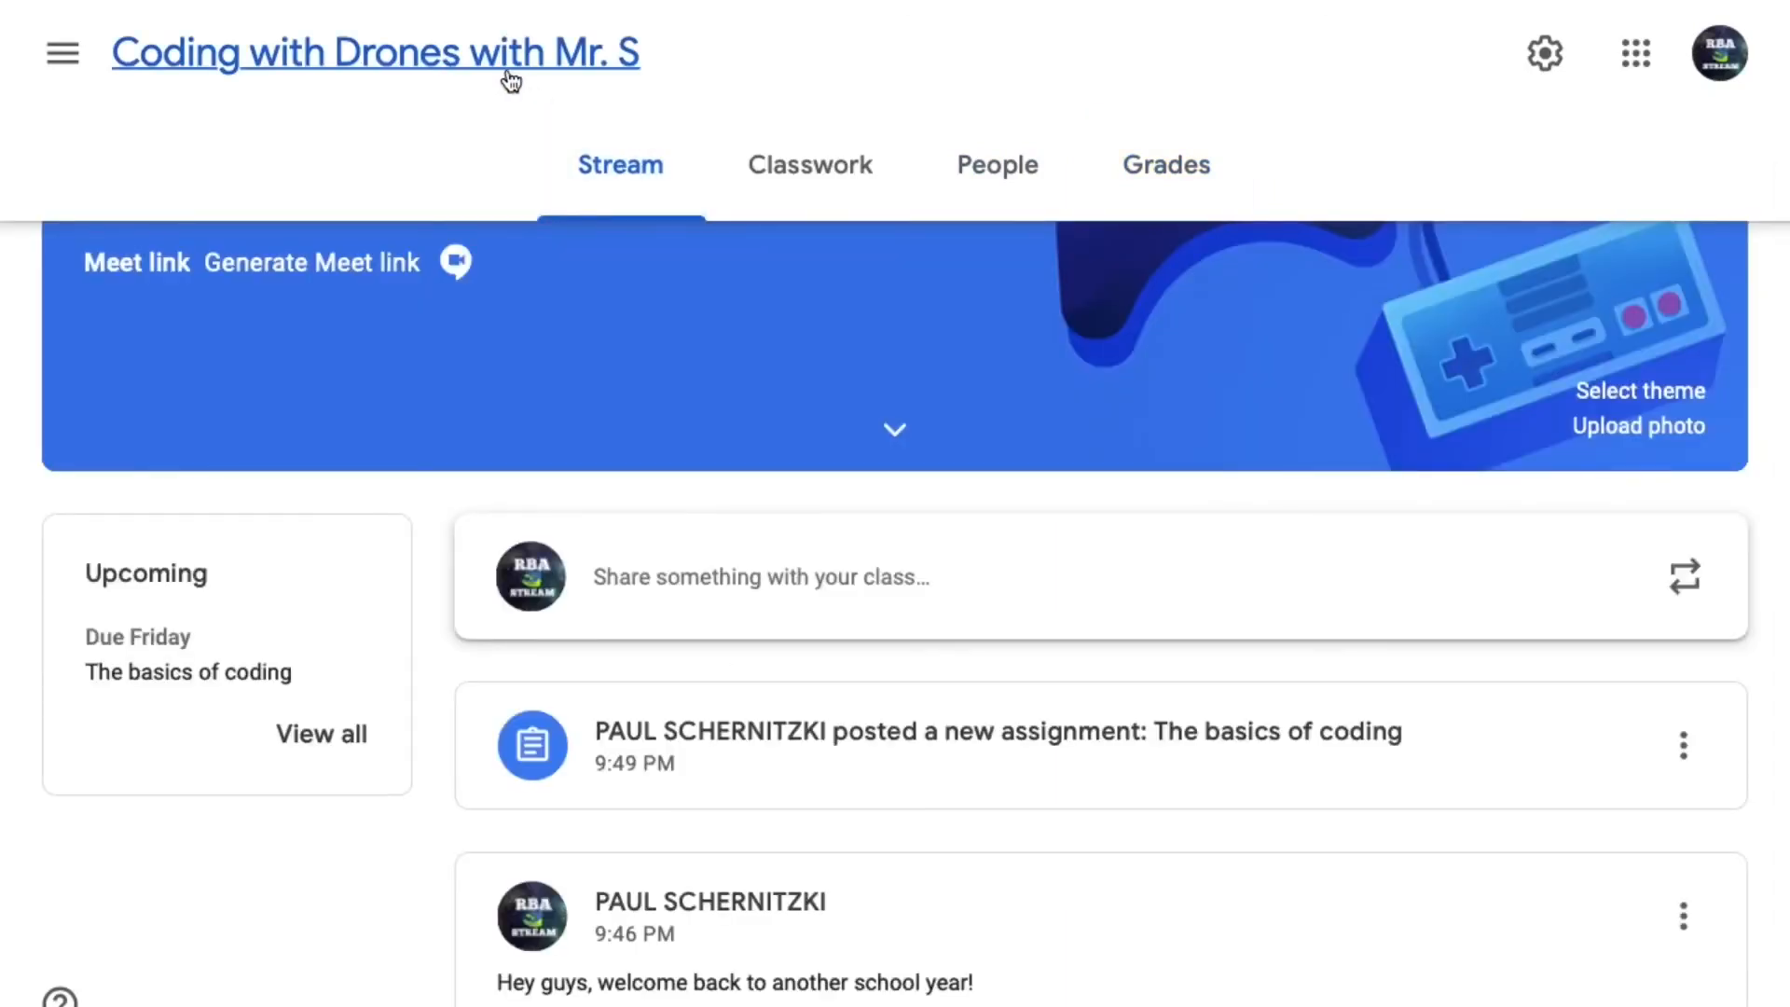
{"action": "left_click", "coordinate": [67, 54]}
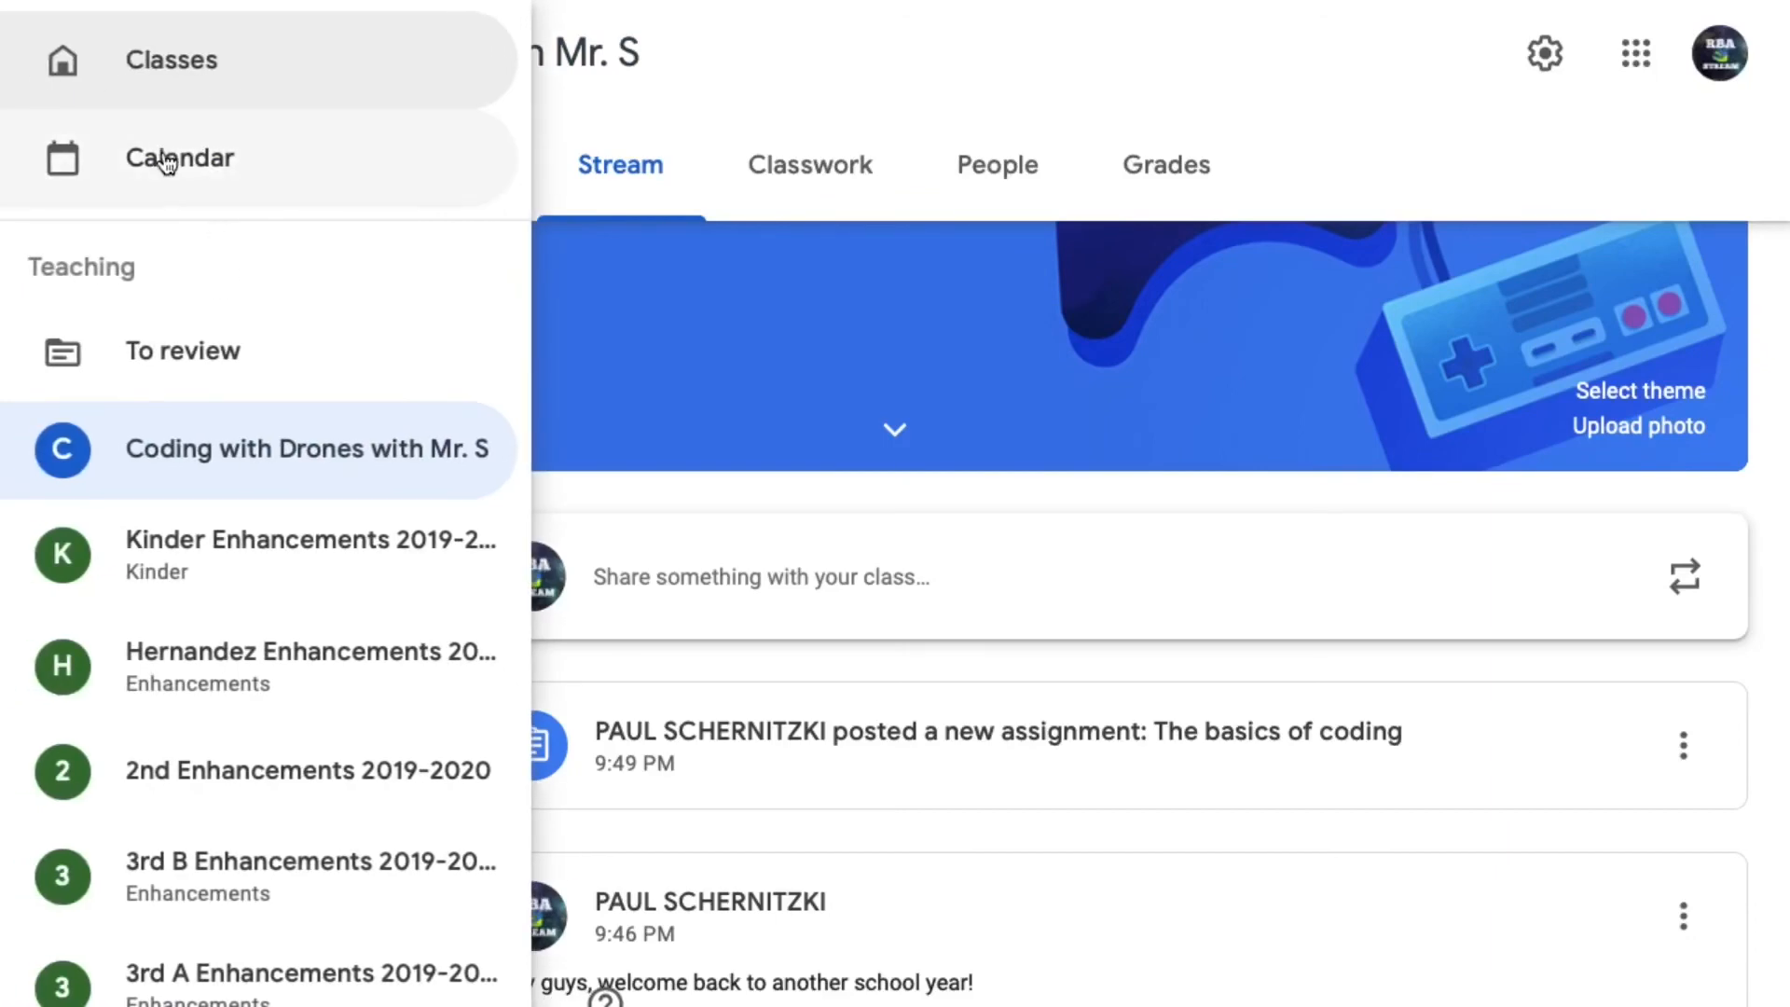
{"action": "left_click", "coordinate": [188, 66]}
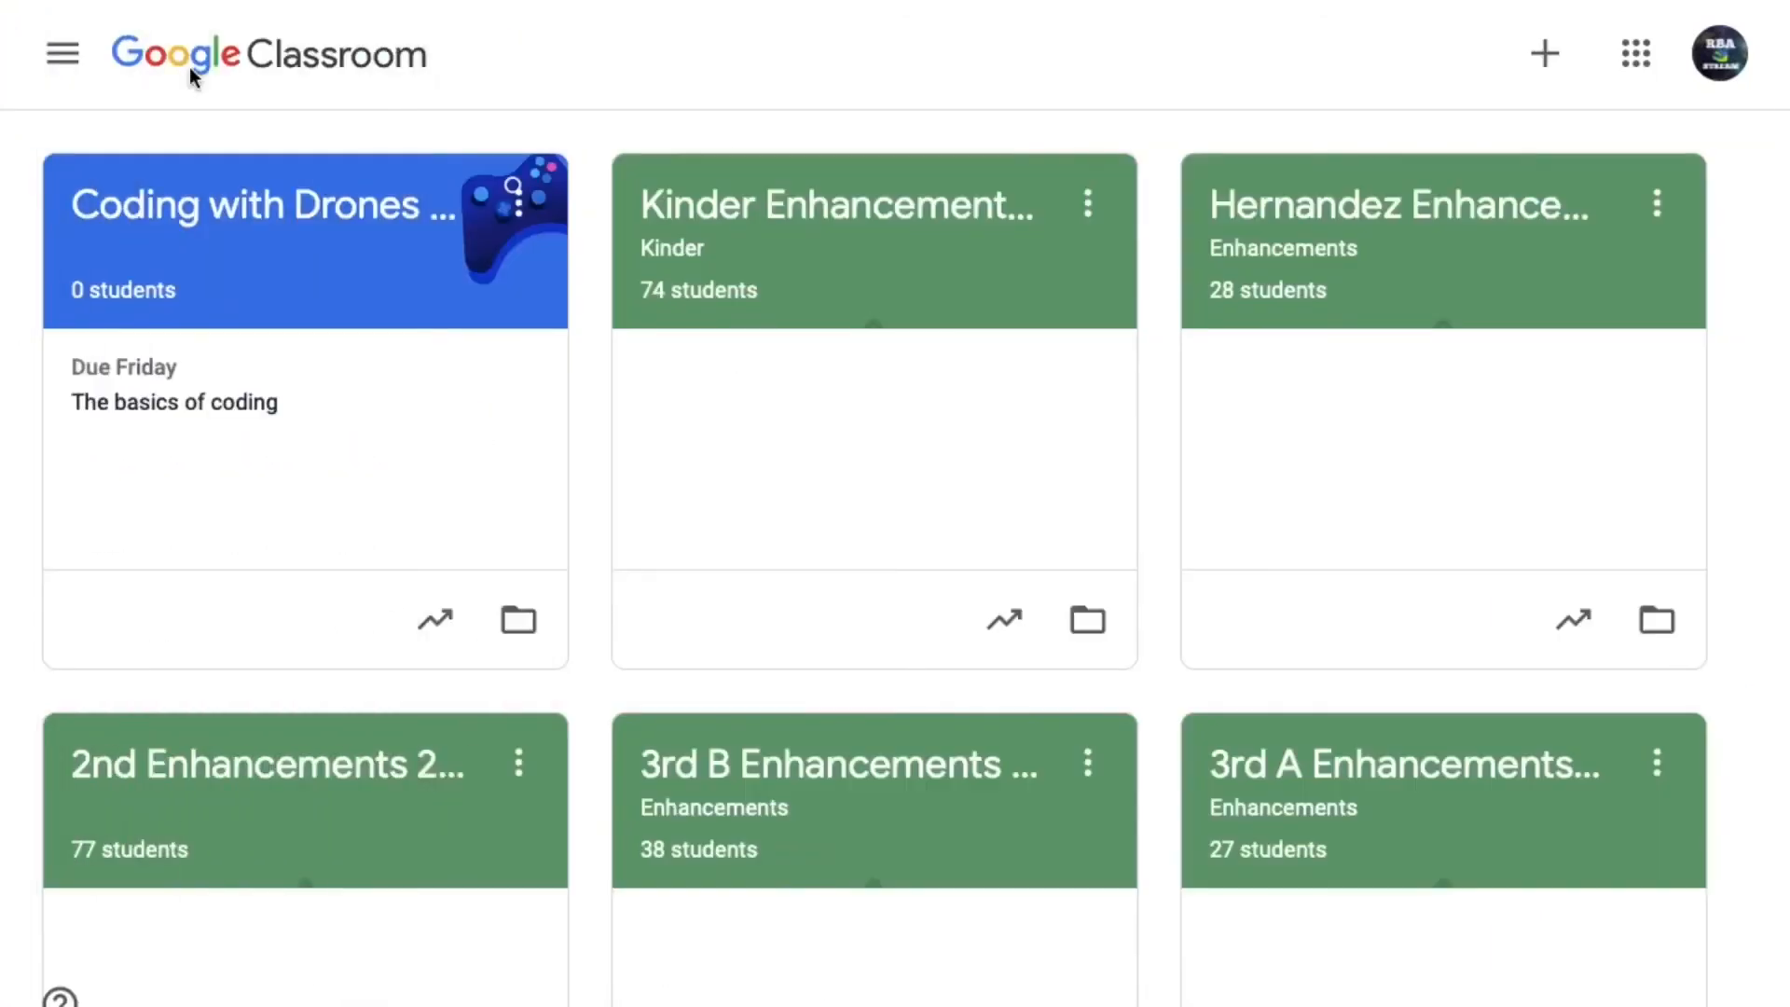